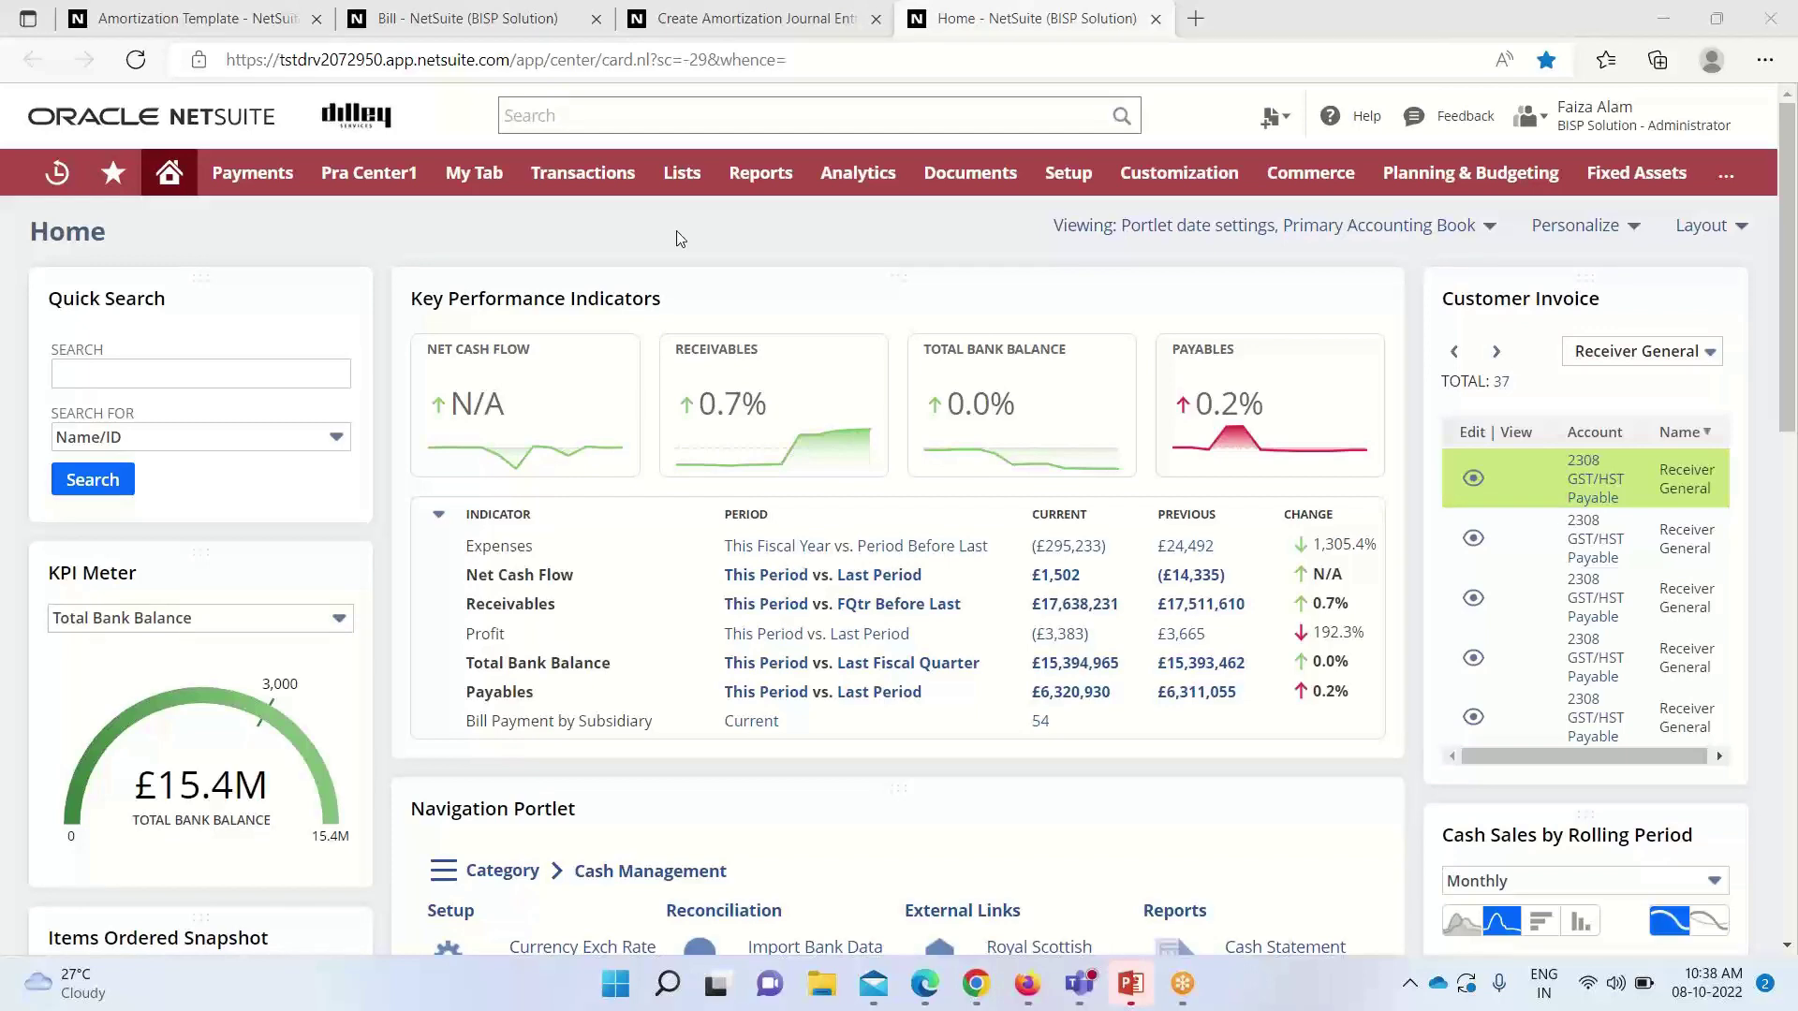
- Look up where amortization templates are listed under Accounting, and bring up the already open Prepaid Rent Charges template
mouse_move(682, 172)
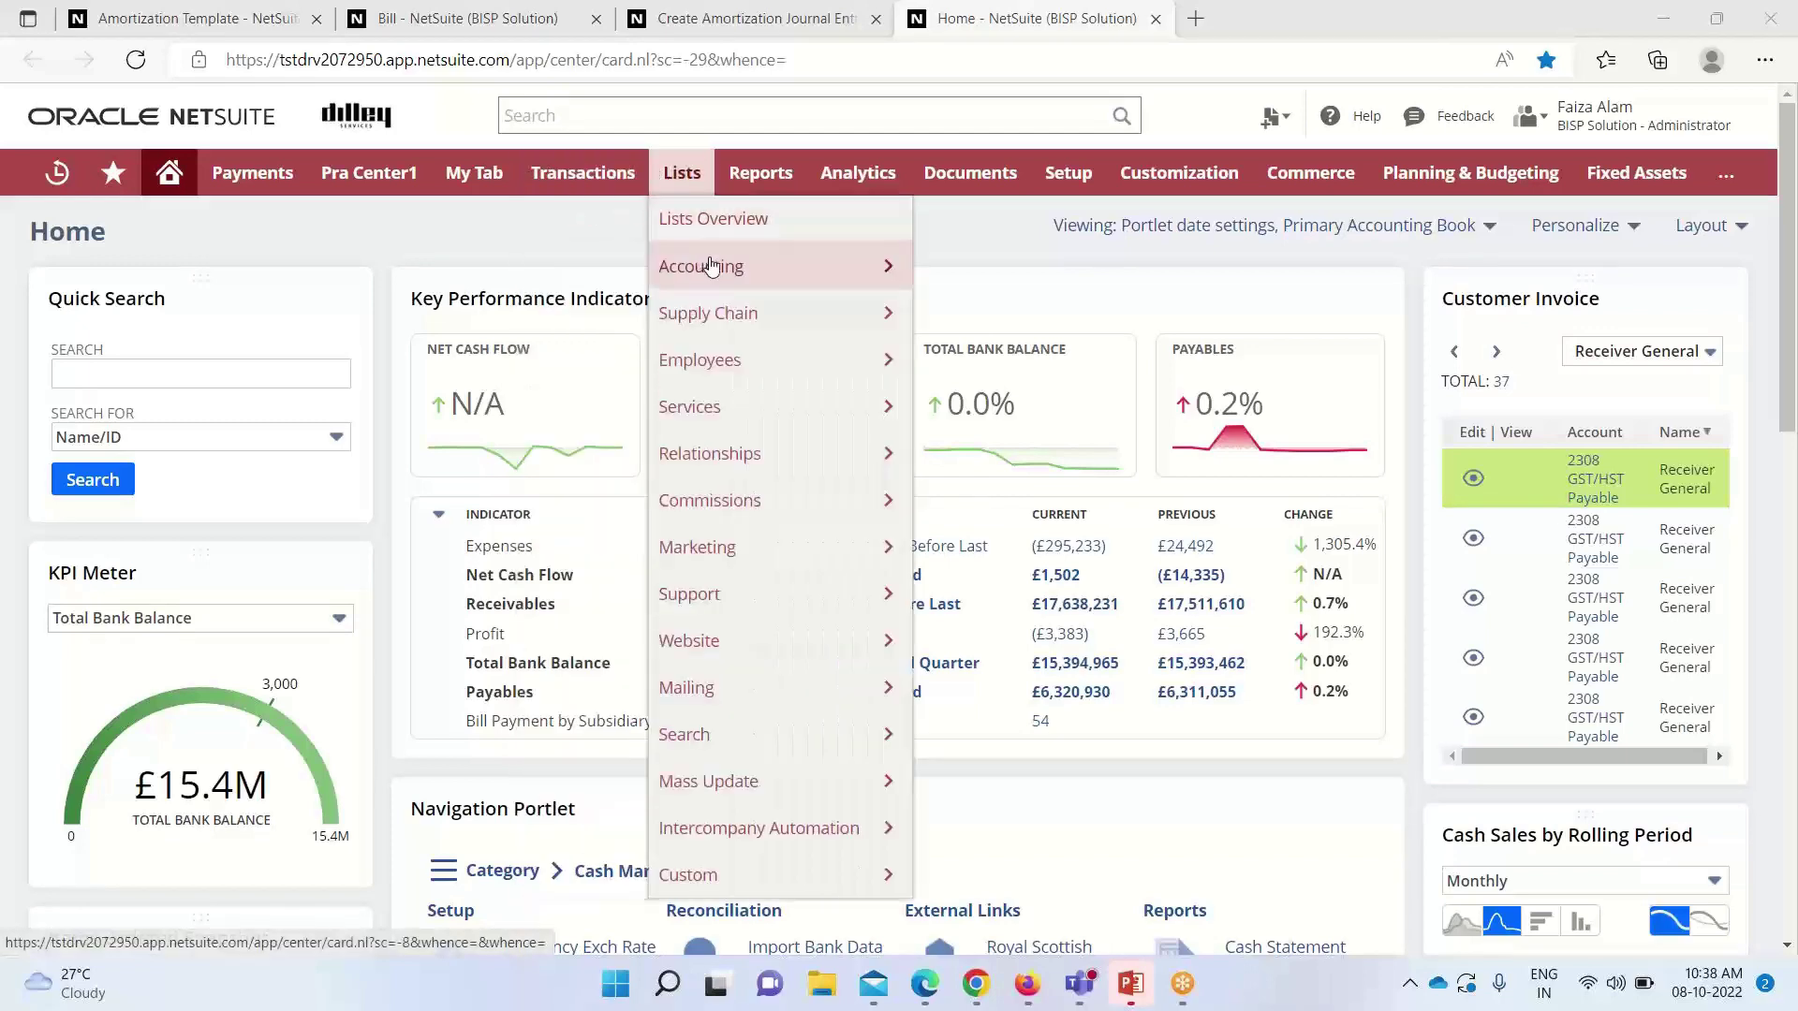
mouse_move(711, 266)
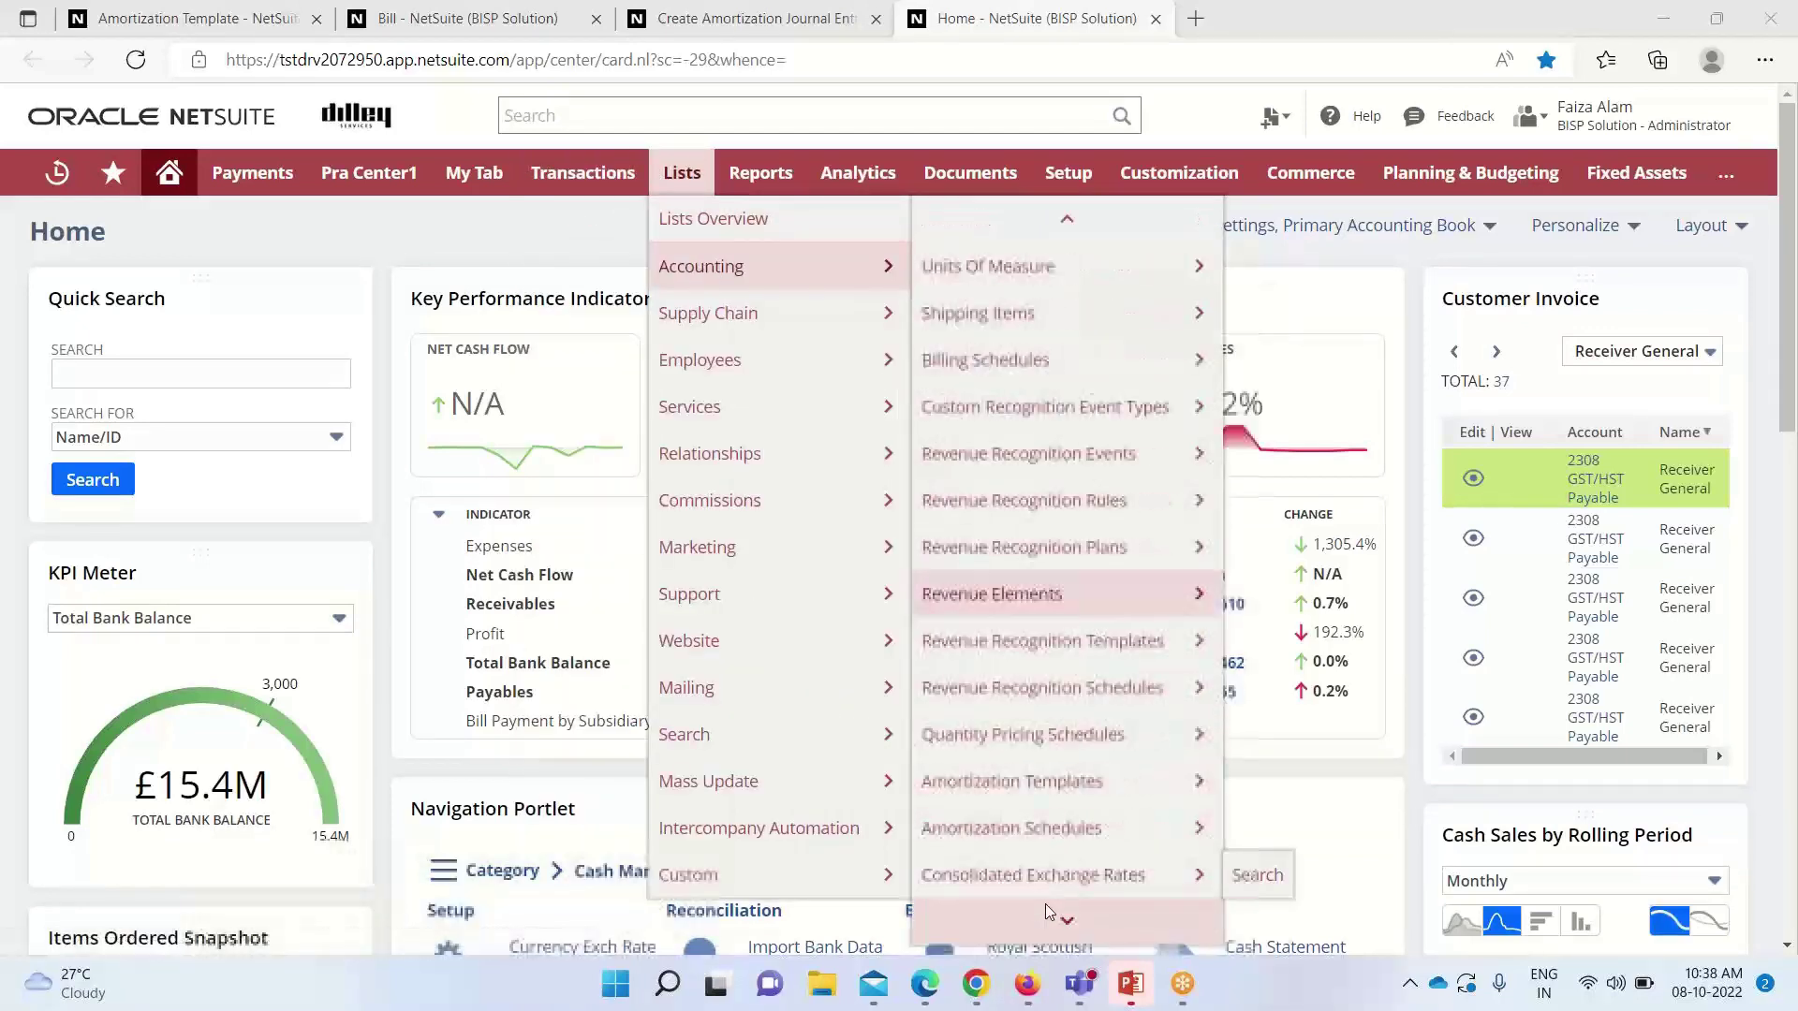
mouse_move(1134, 553)
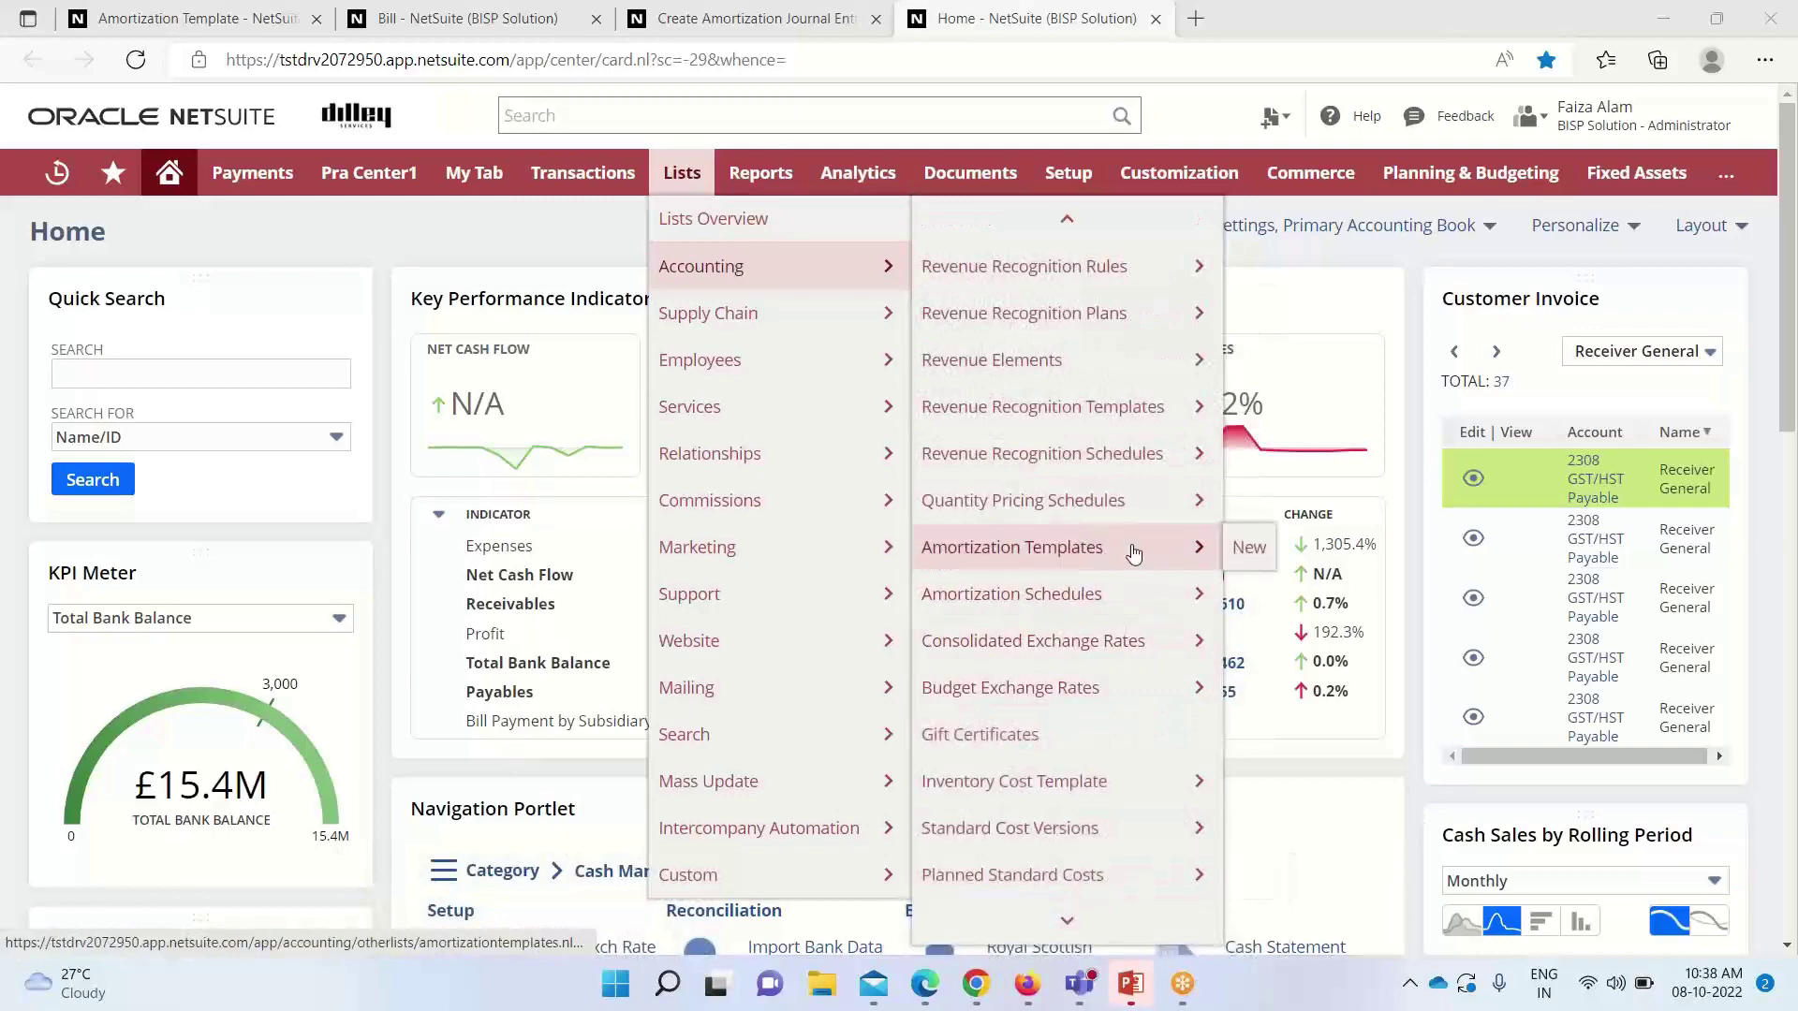
click(291, 11)
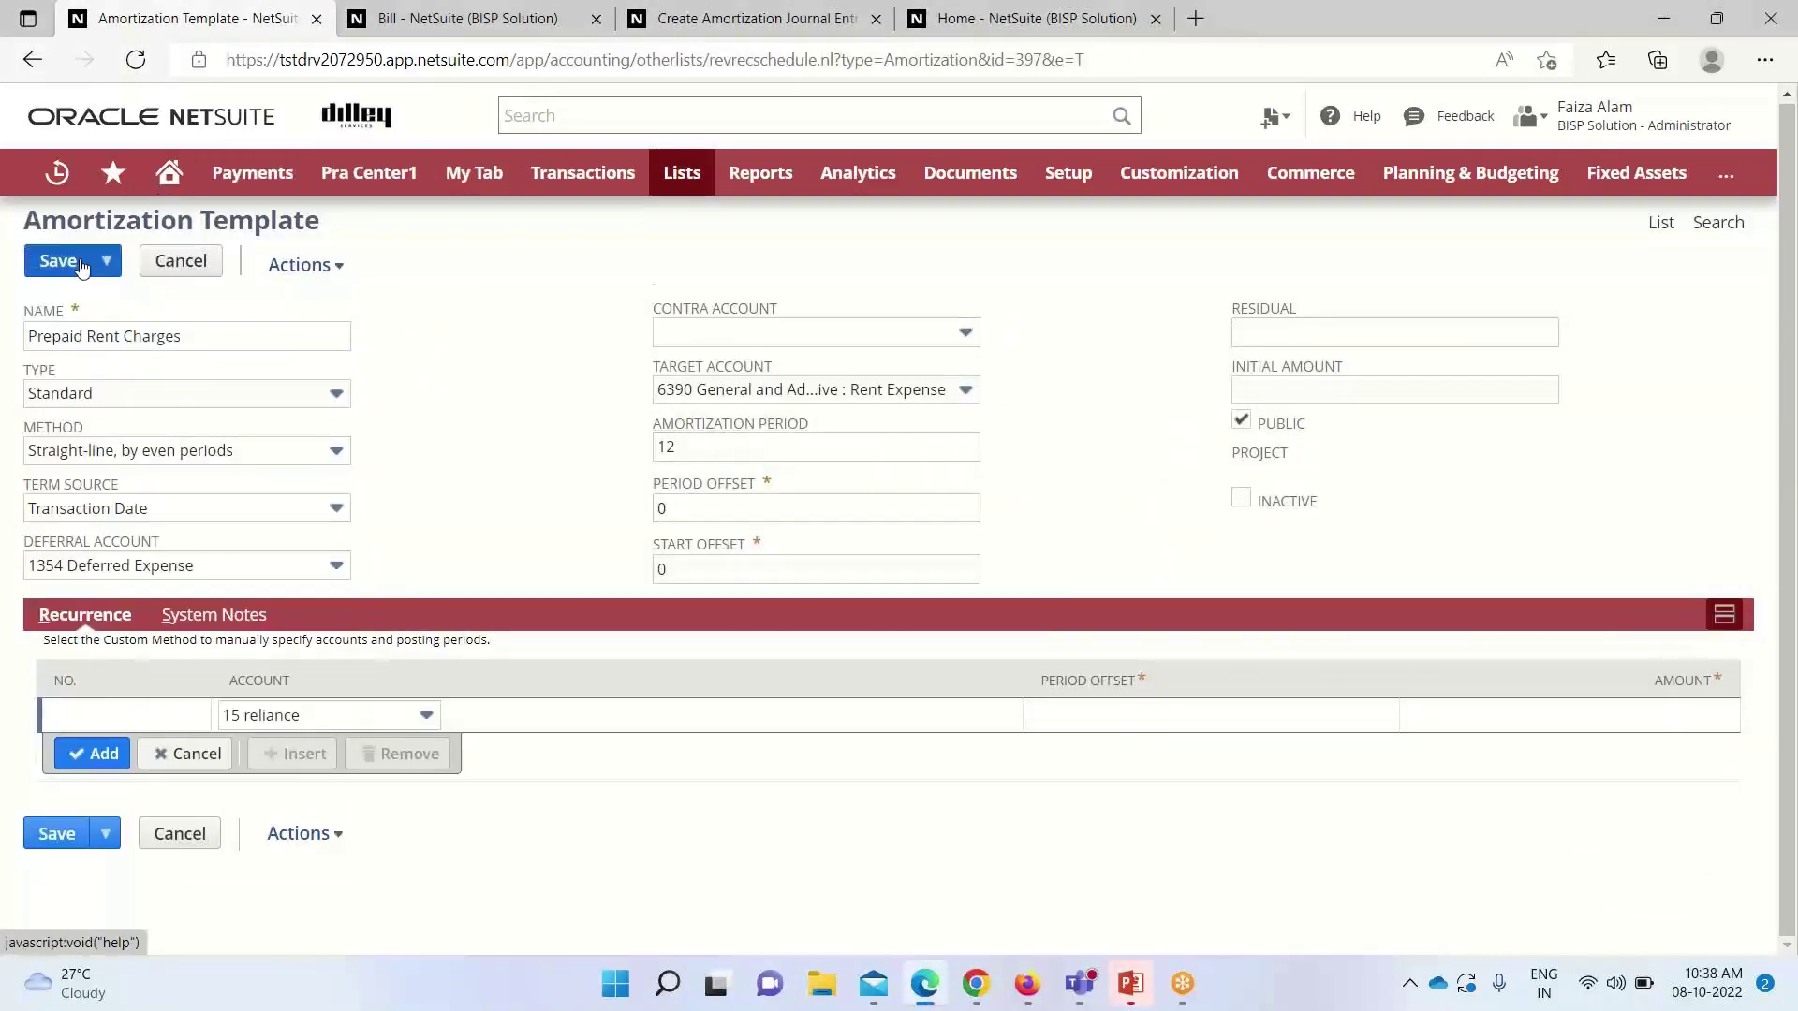
mouse_move(306, 265)
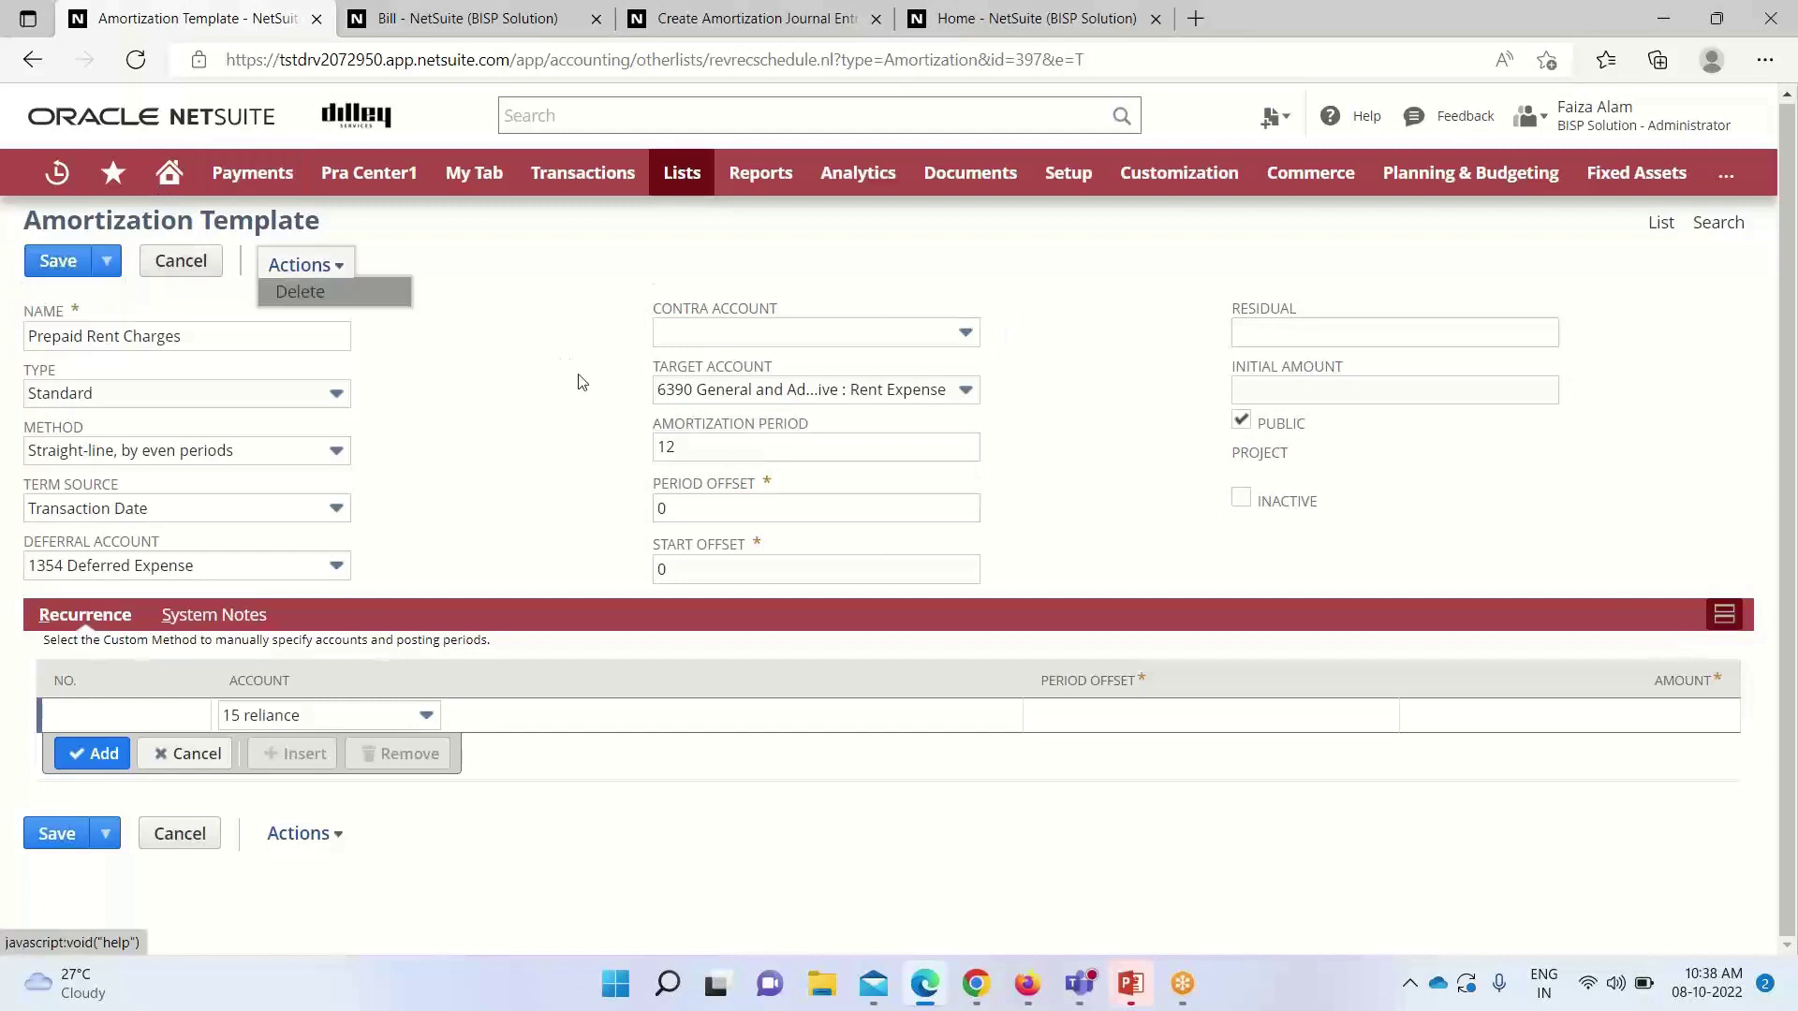
click(170, 325)
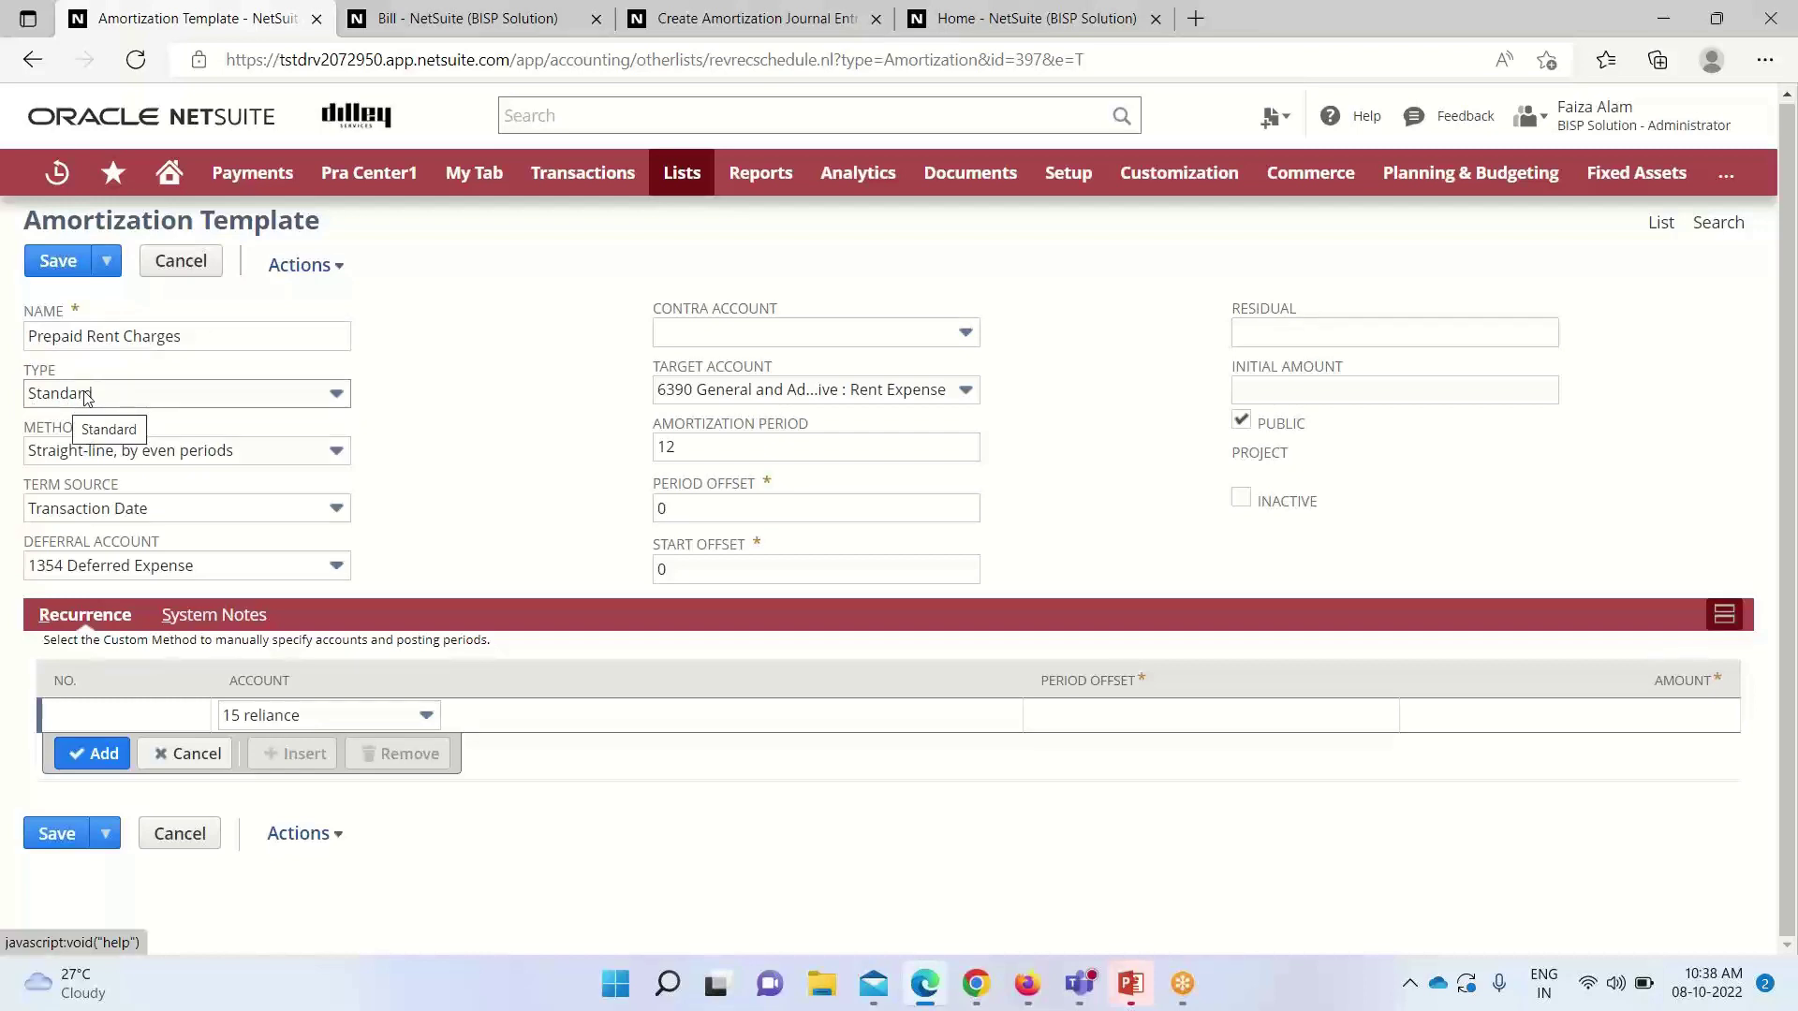
- Review the template's Type, Method and Term Source choices, picking Standard and Transaction Date, and try to save the template
click(335, 397)
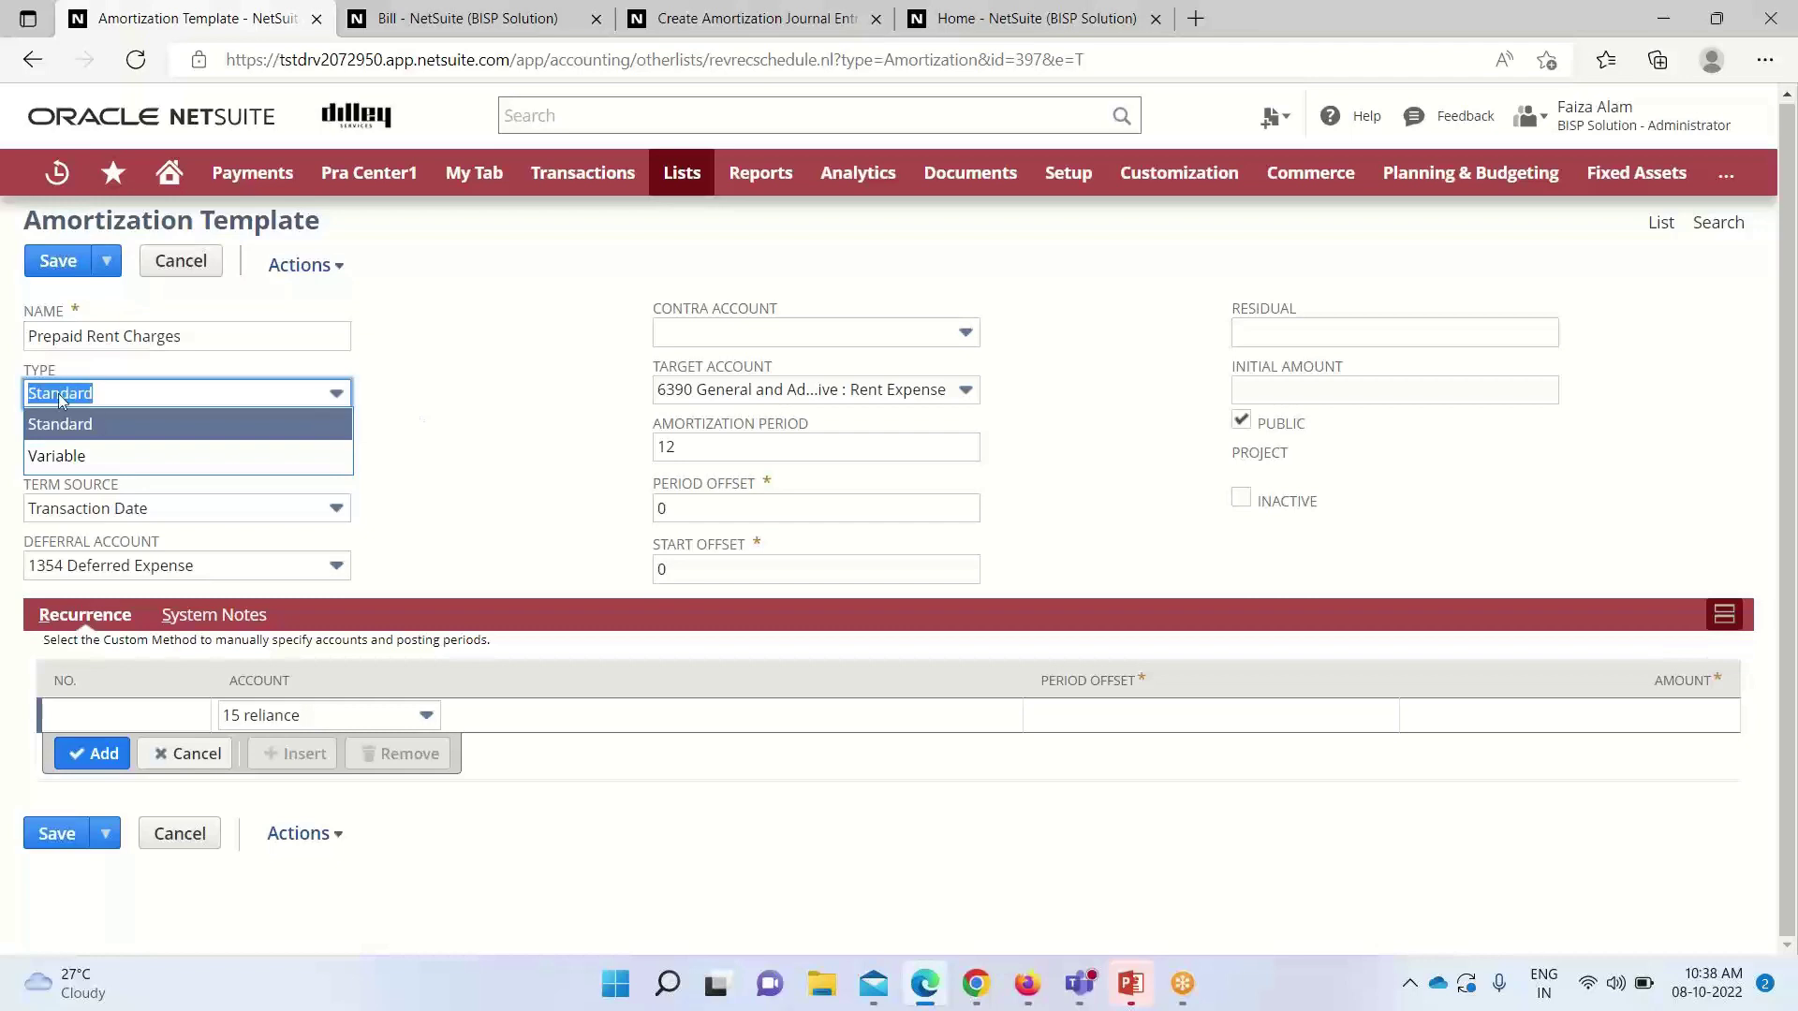
click(114, 424)
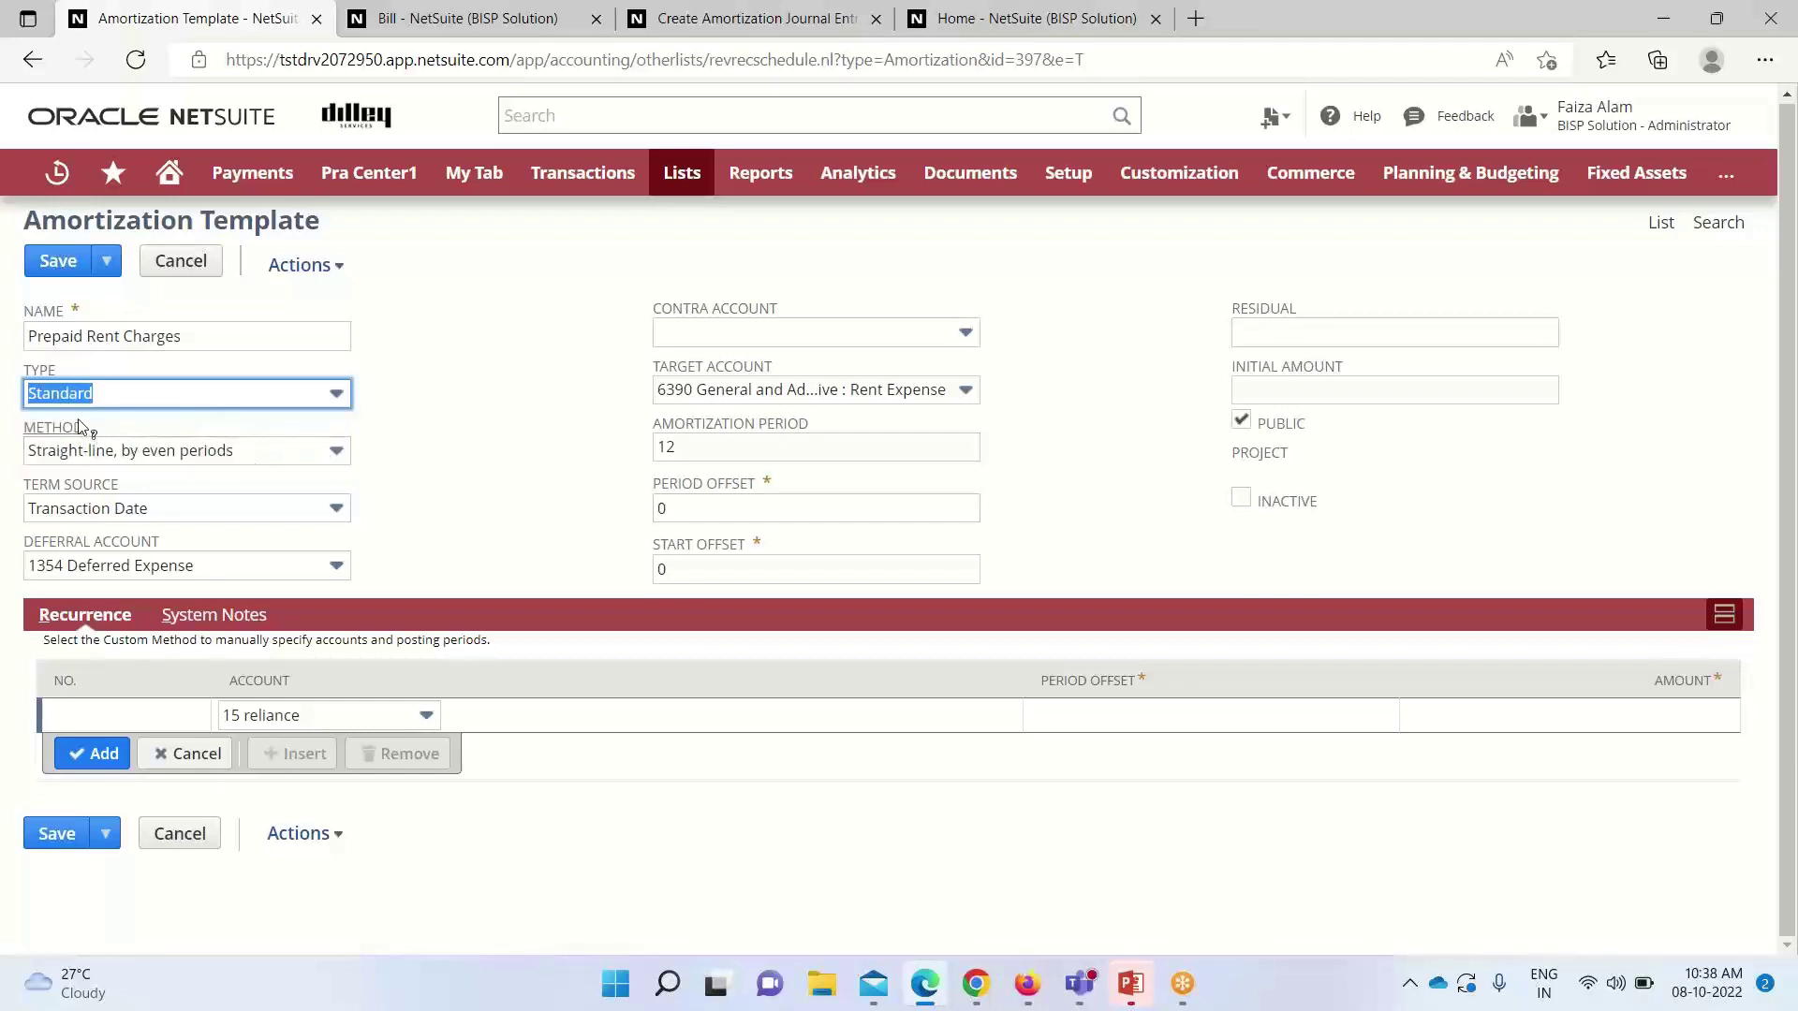
click(337, 451)
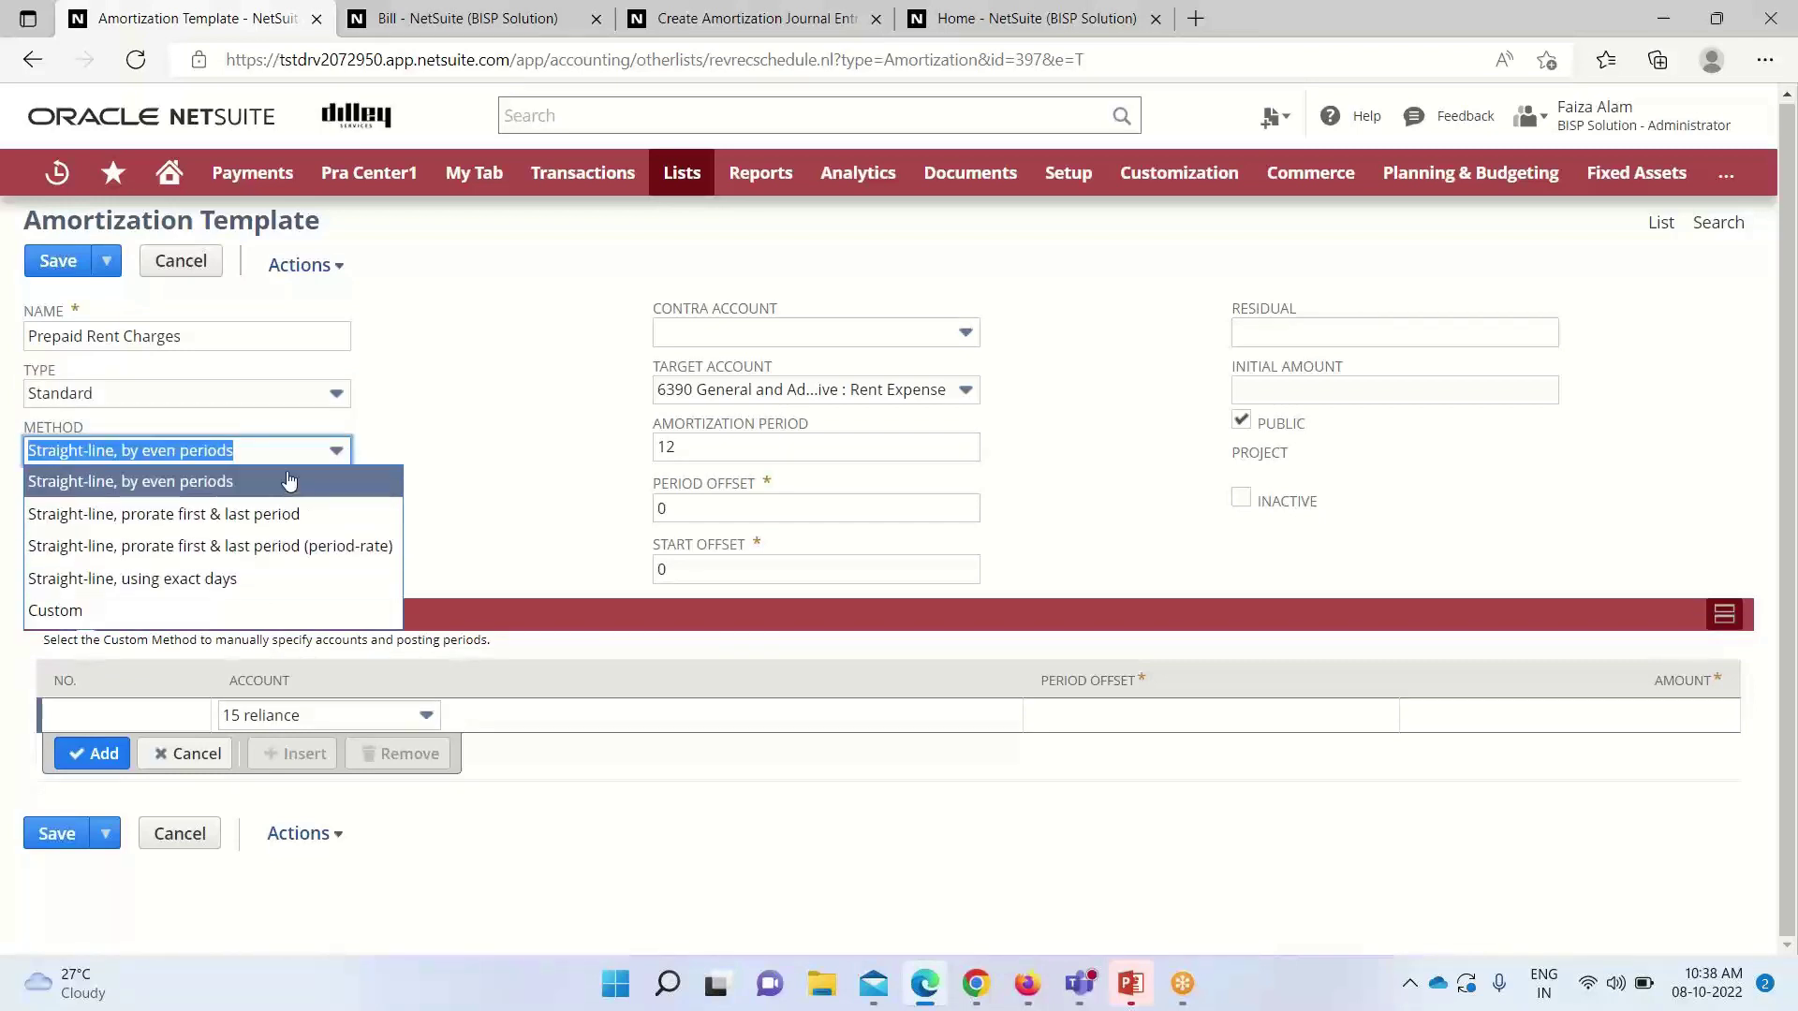
click(440, 429)
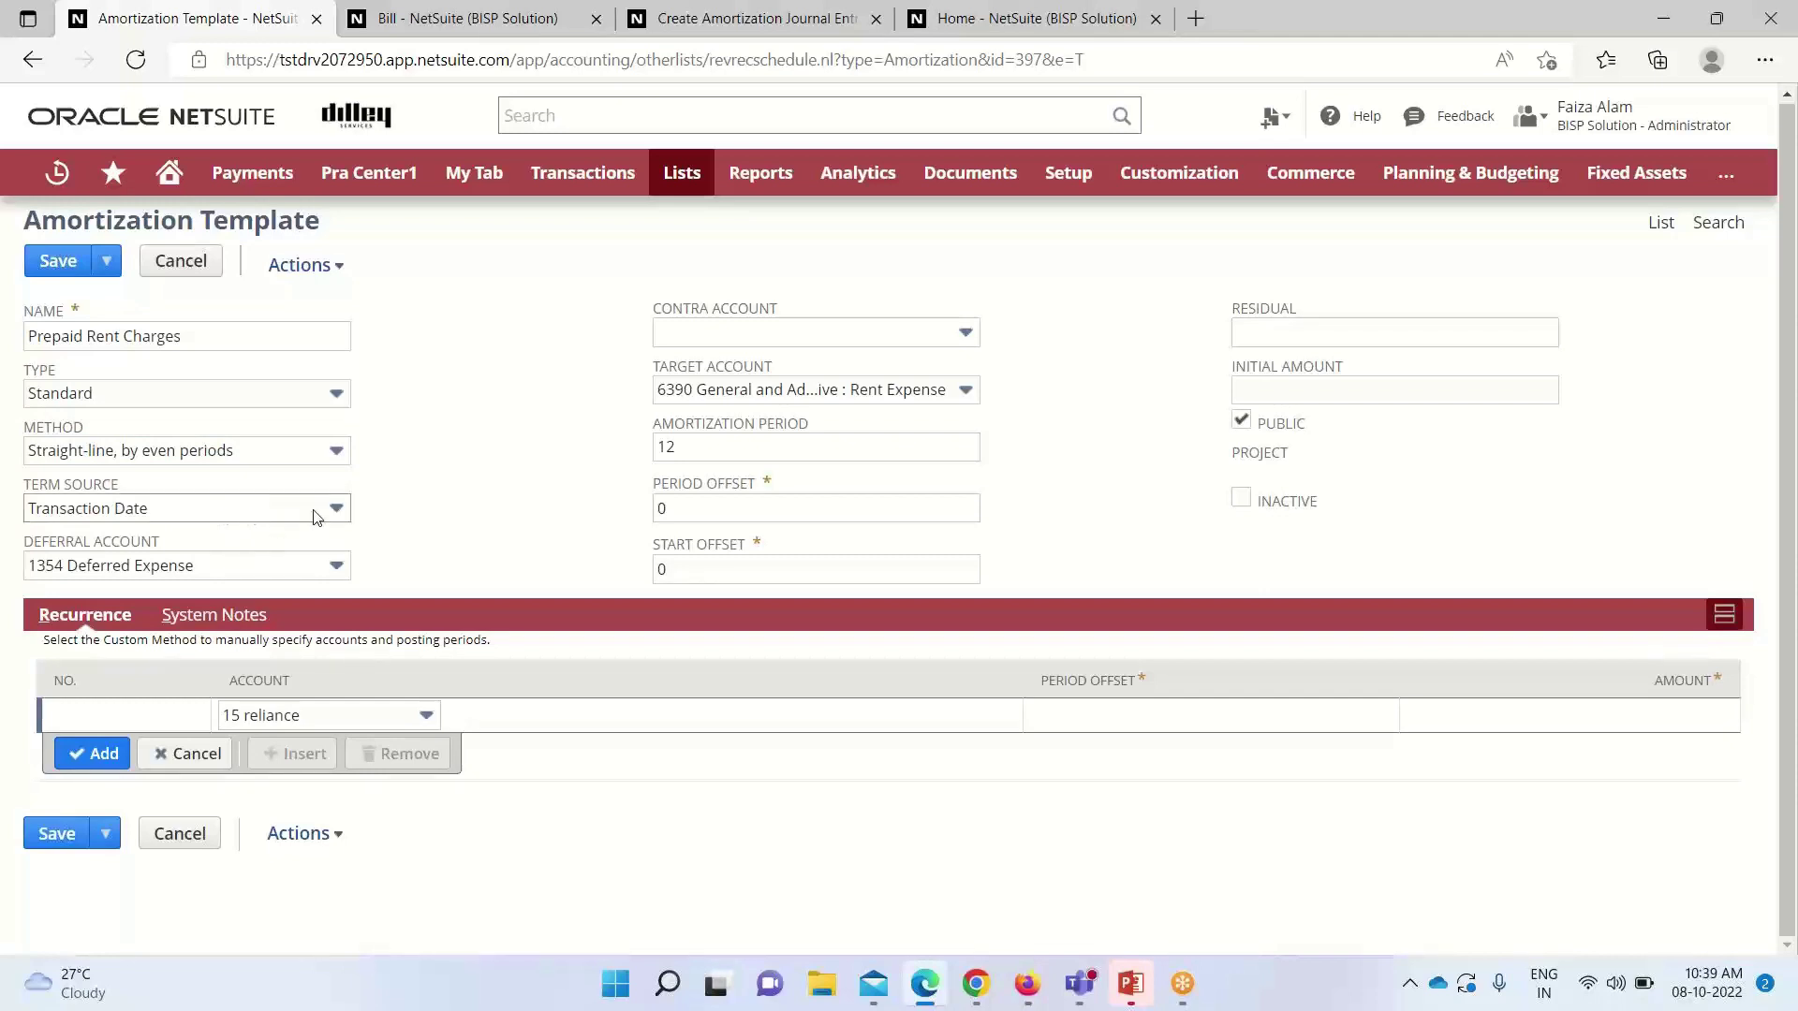
click(337, 511)
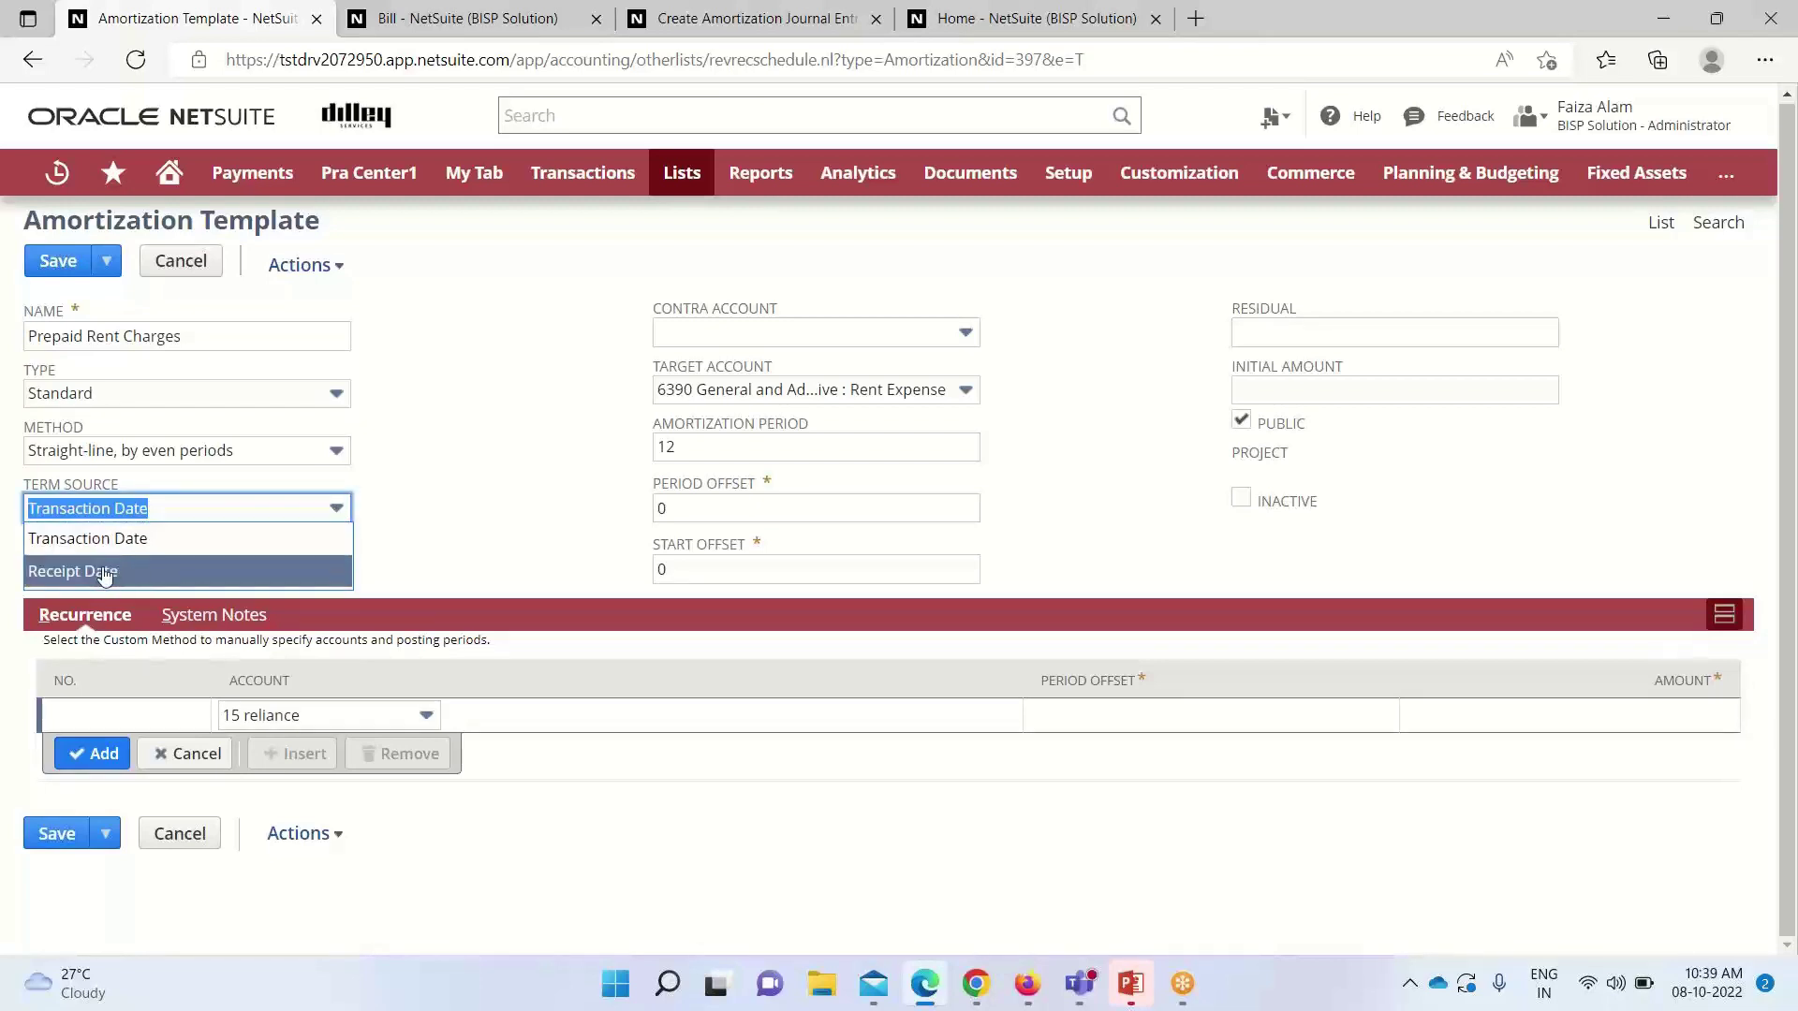
click(153, 543)
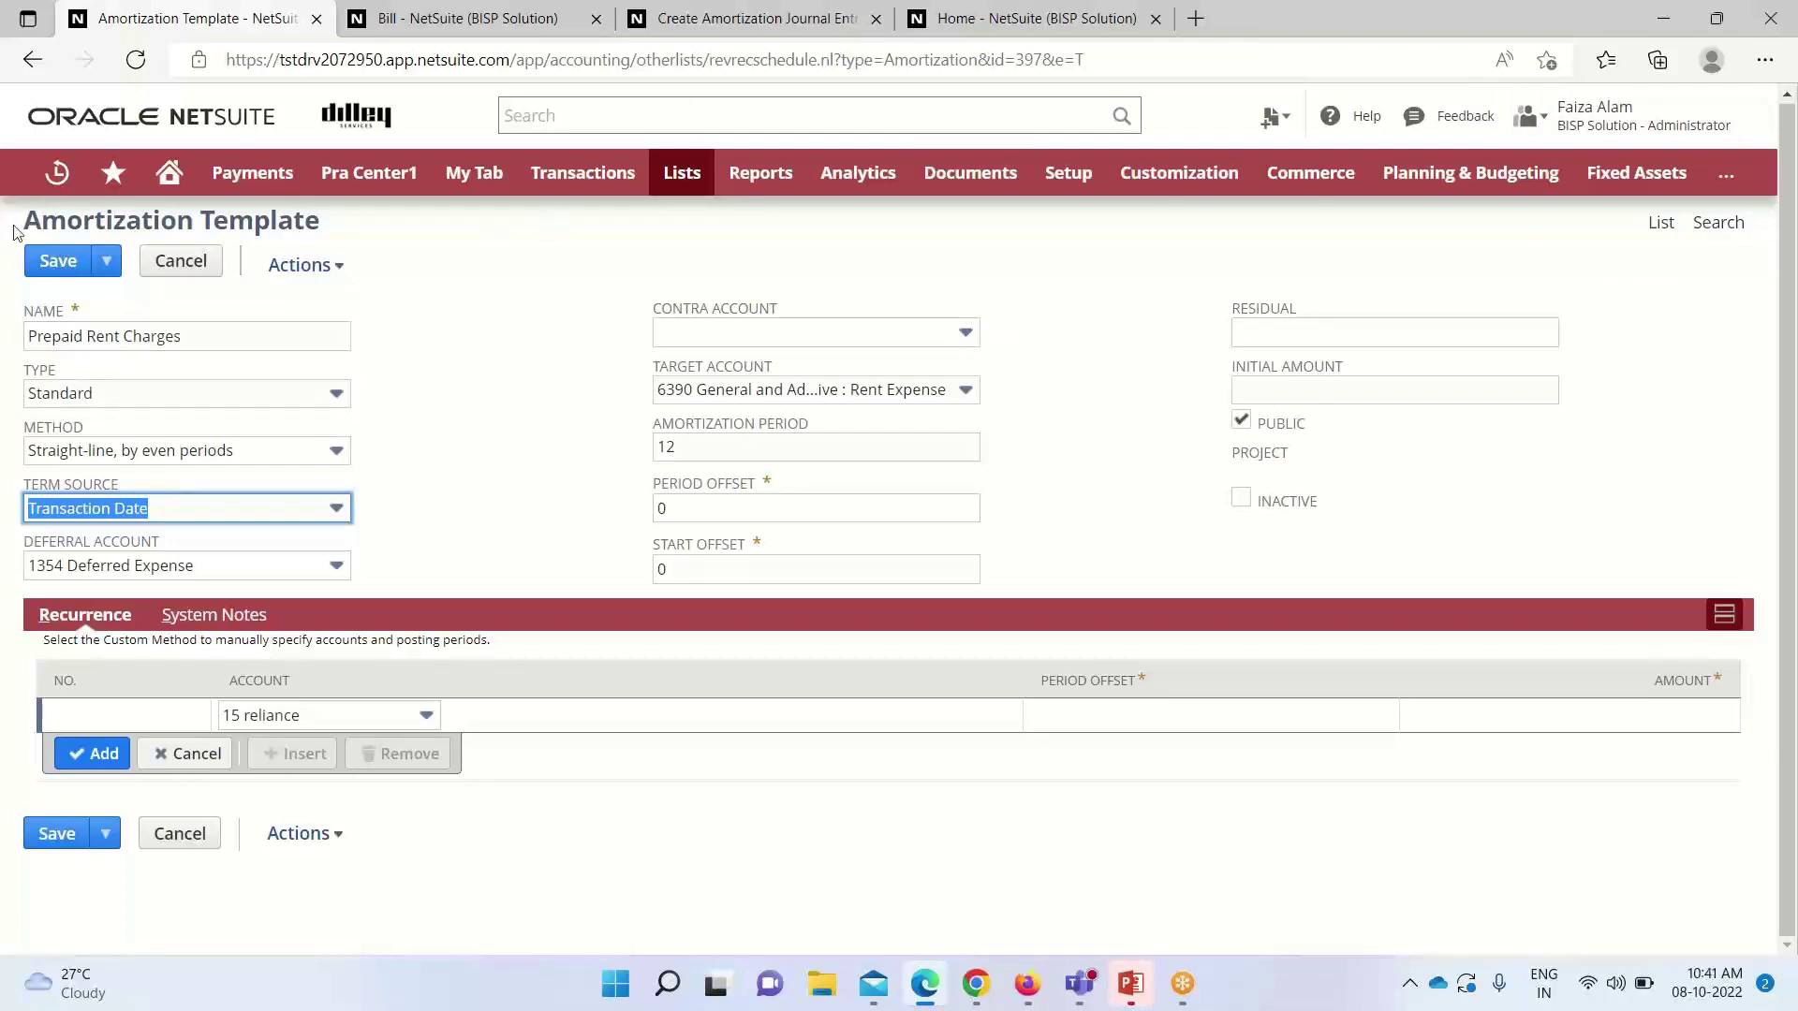
click(58, 261)
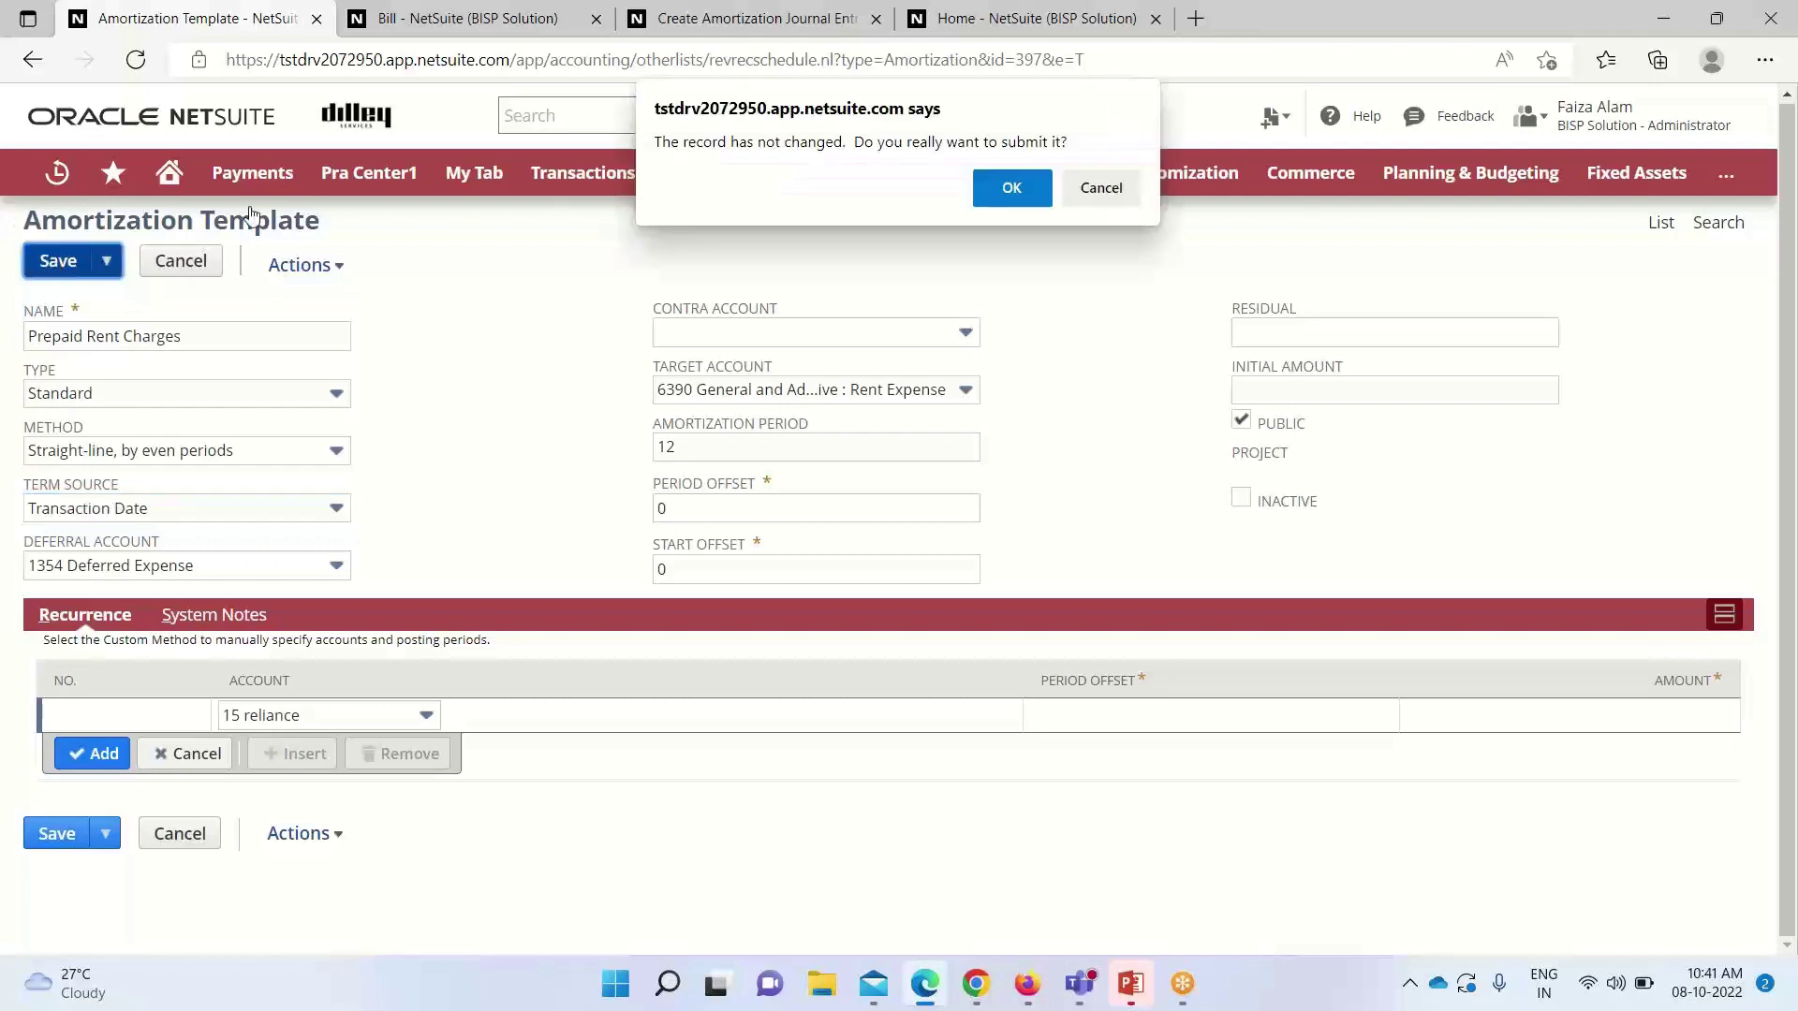
click(1100, 195)
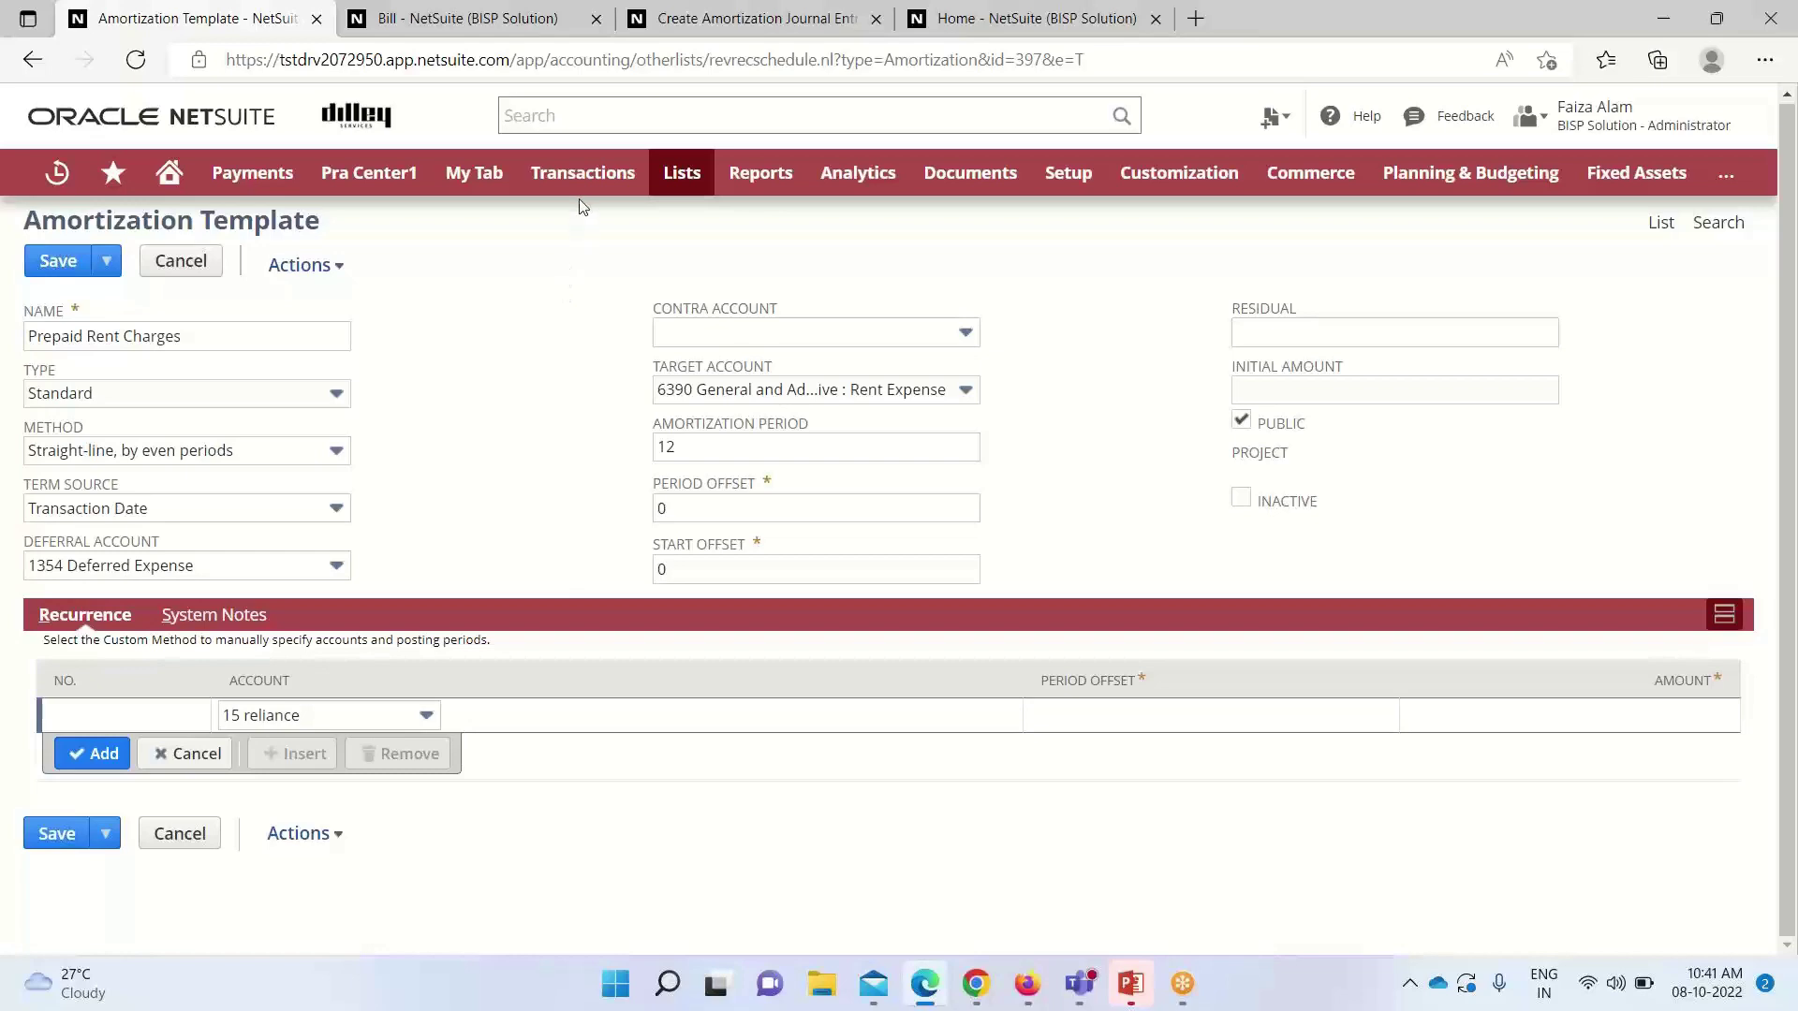
- Switch to the open vendor bill for Dolphin Technologies and review its header fields down to the expense lines
mouse_move(579, 180)
mouse_move(599, 363)
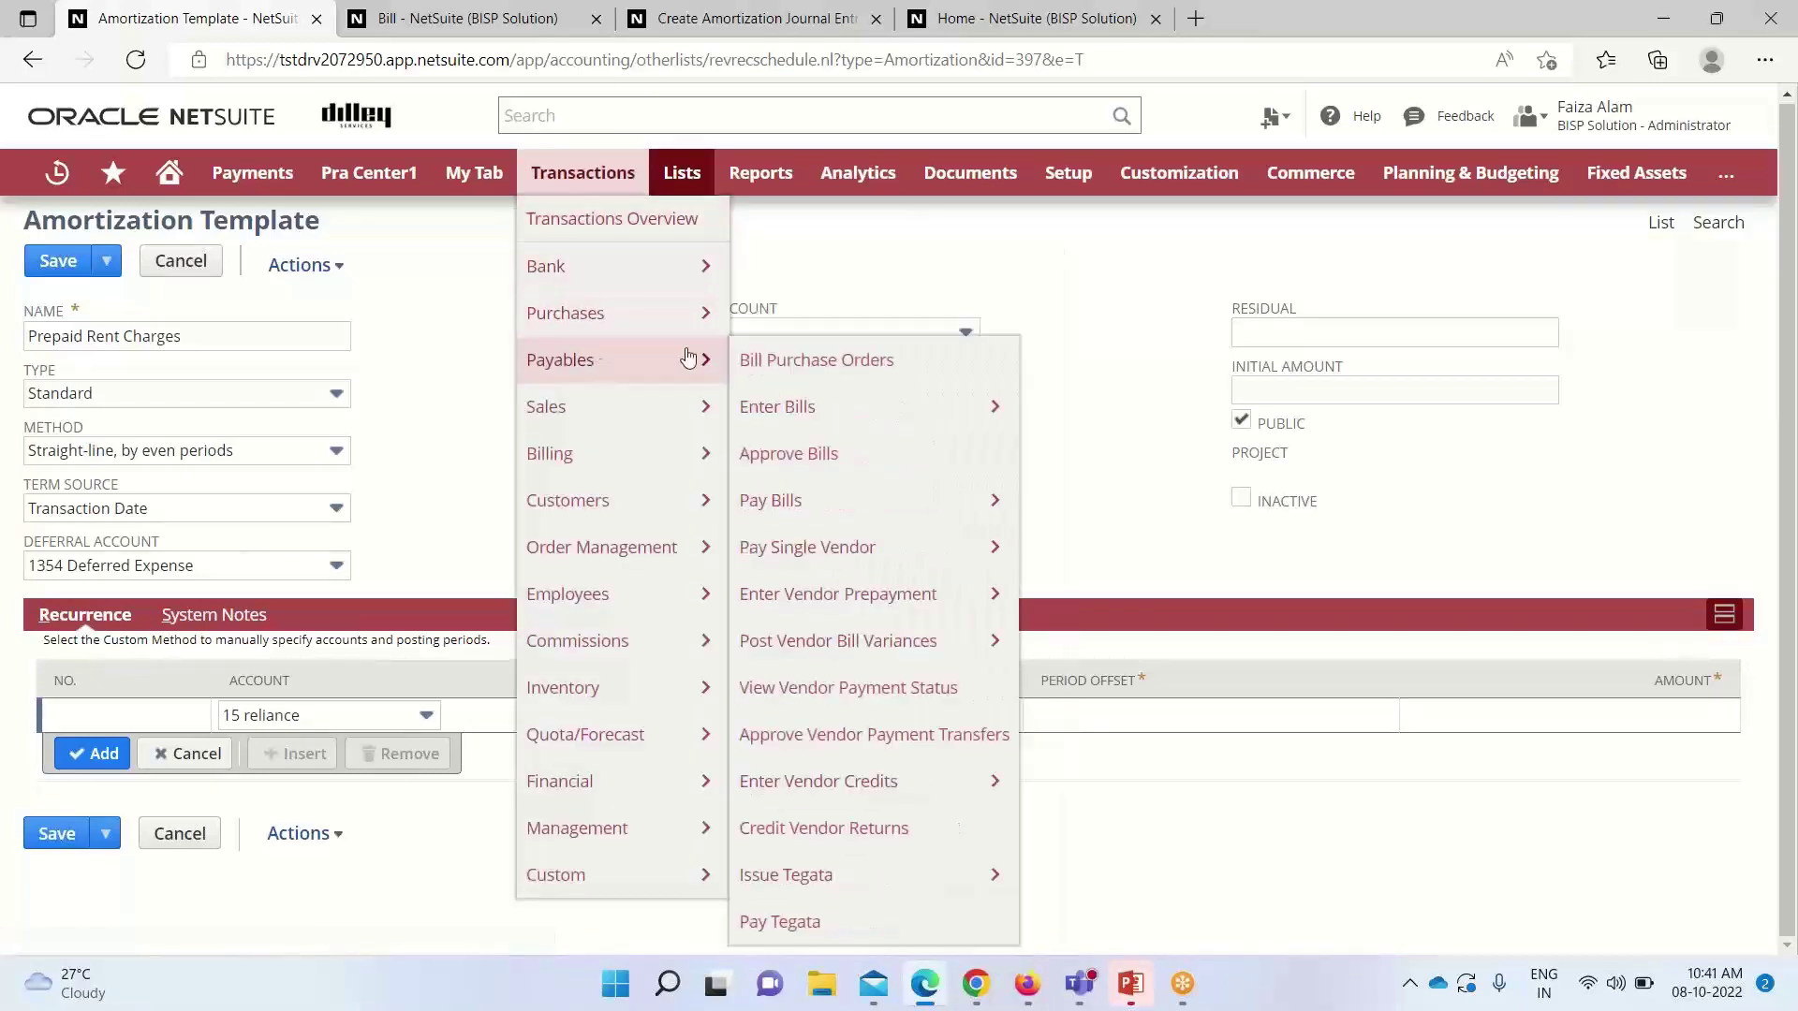
key(ctrl+Tab)
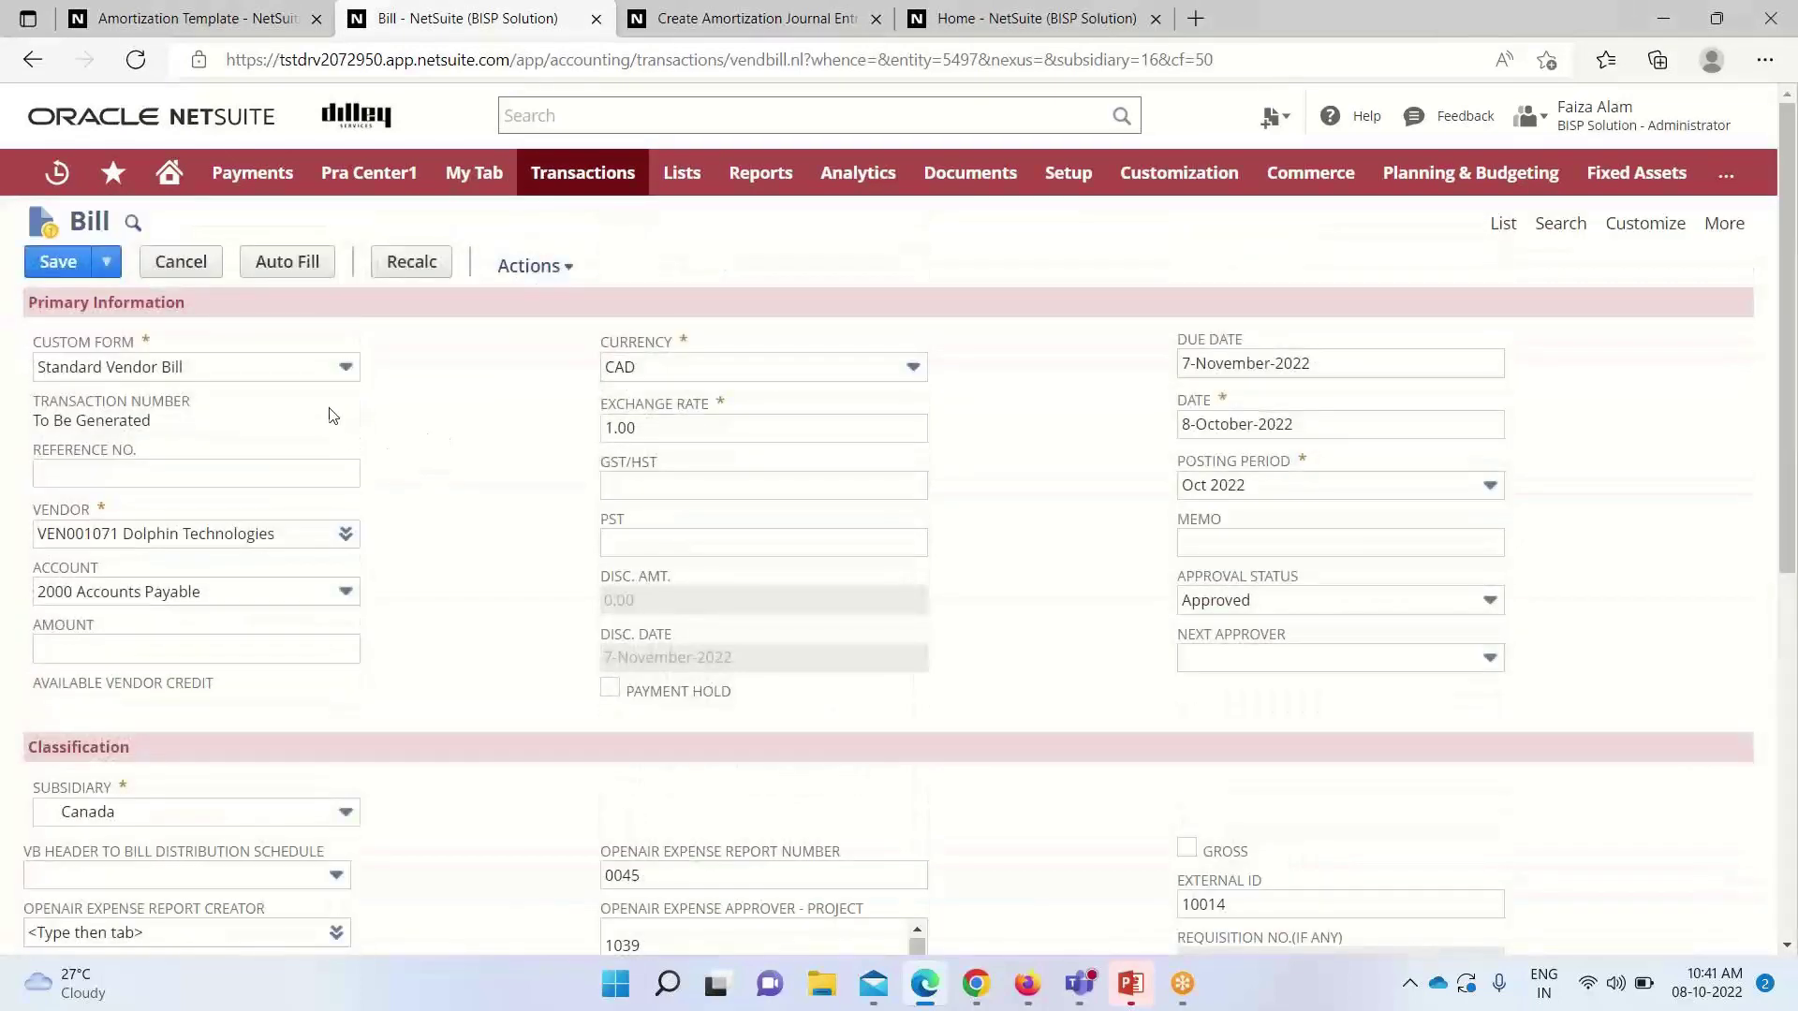
scroll(329, 411, down, 4)
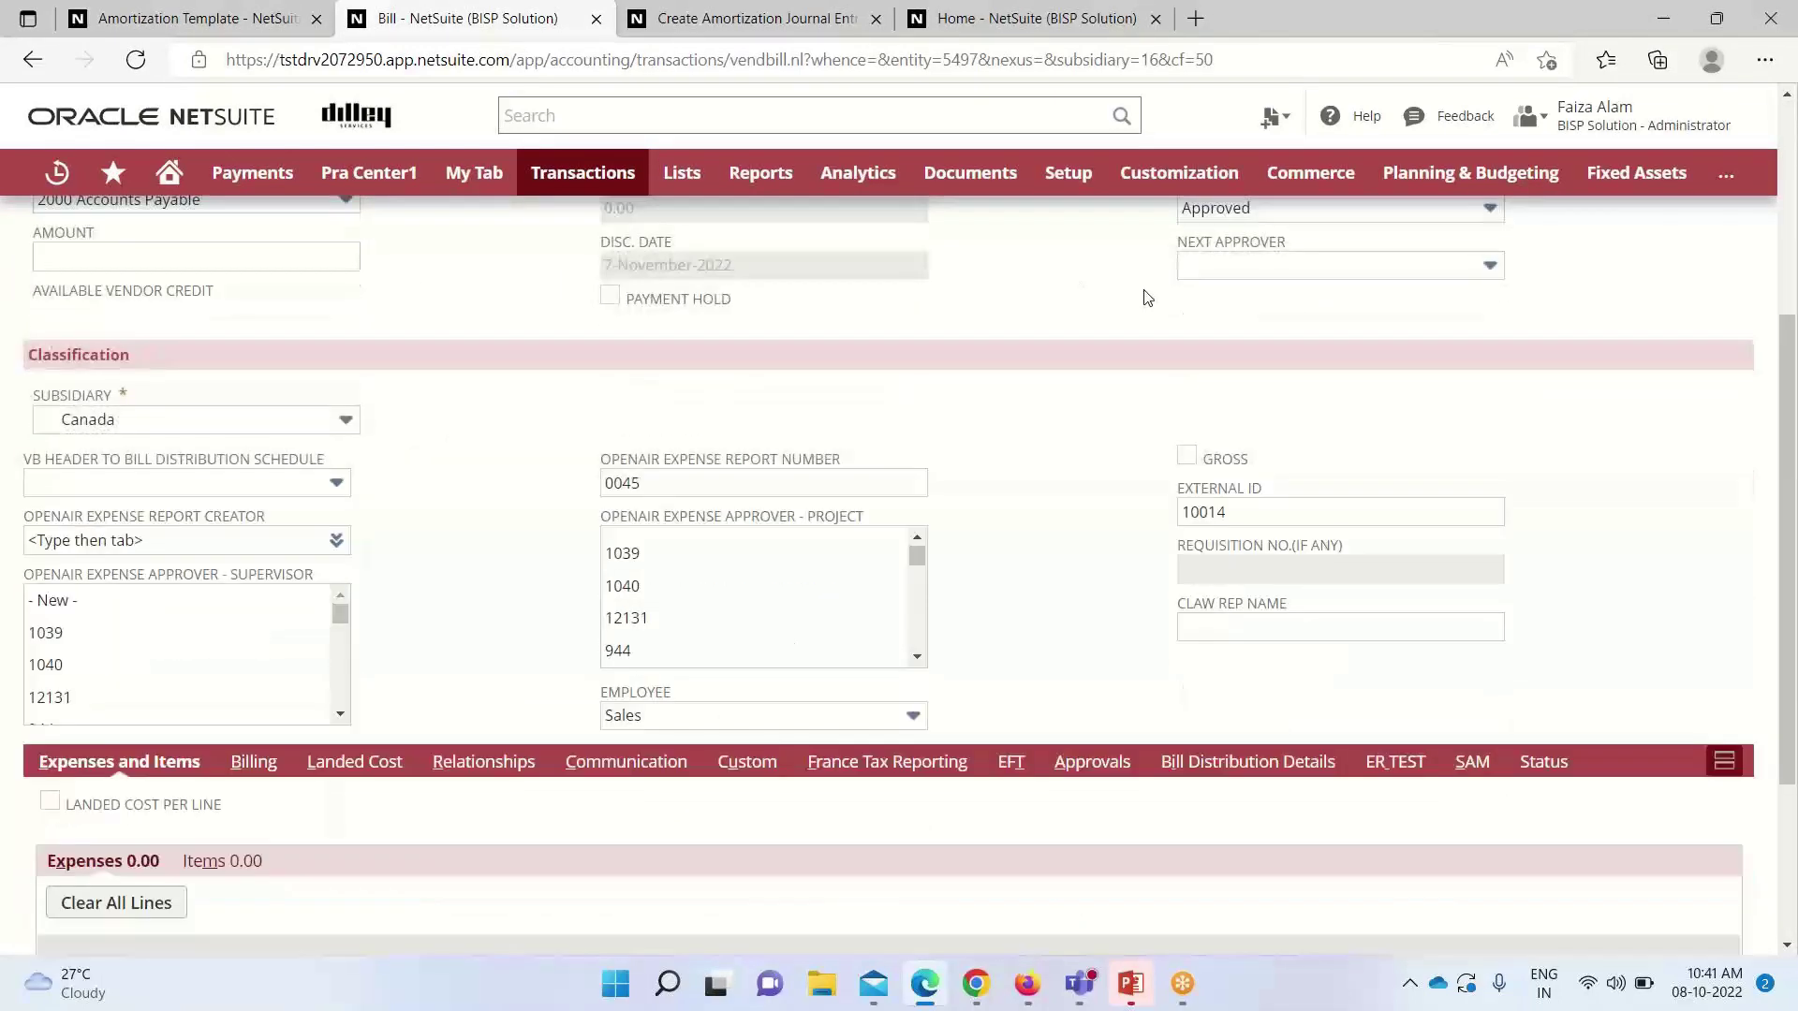
scroll(1147, 298, up, 3)
scroll(1336, 432, down, 1)
scroll(1336, 432, up, 1)
scroll(1310, 412, down, 5)
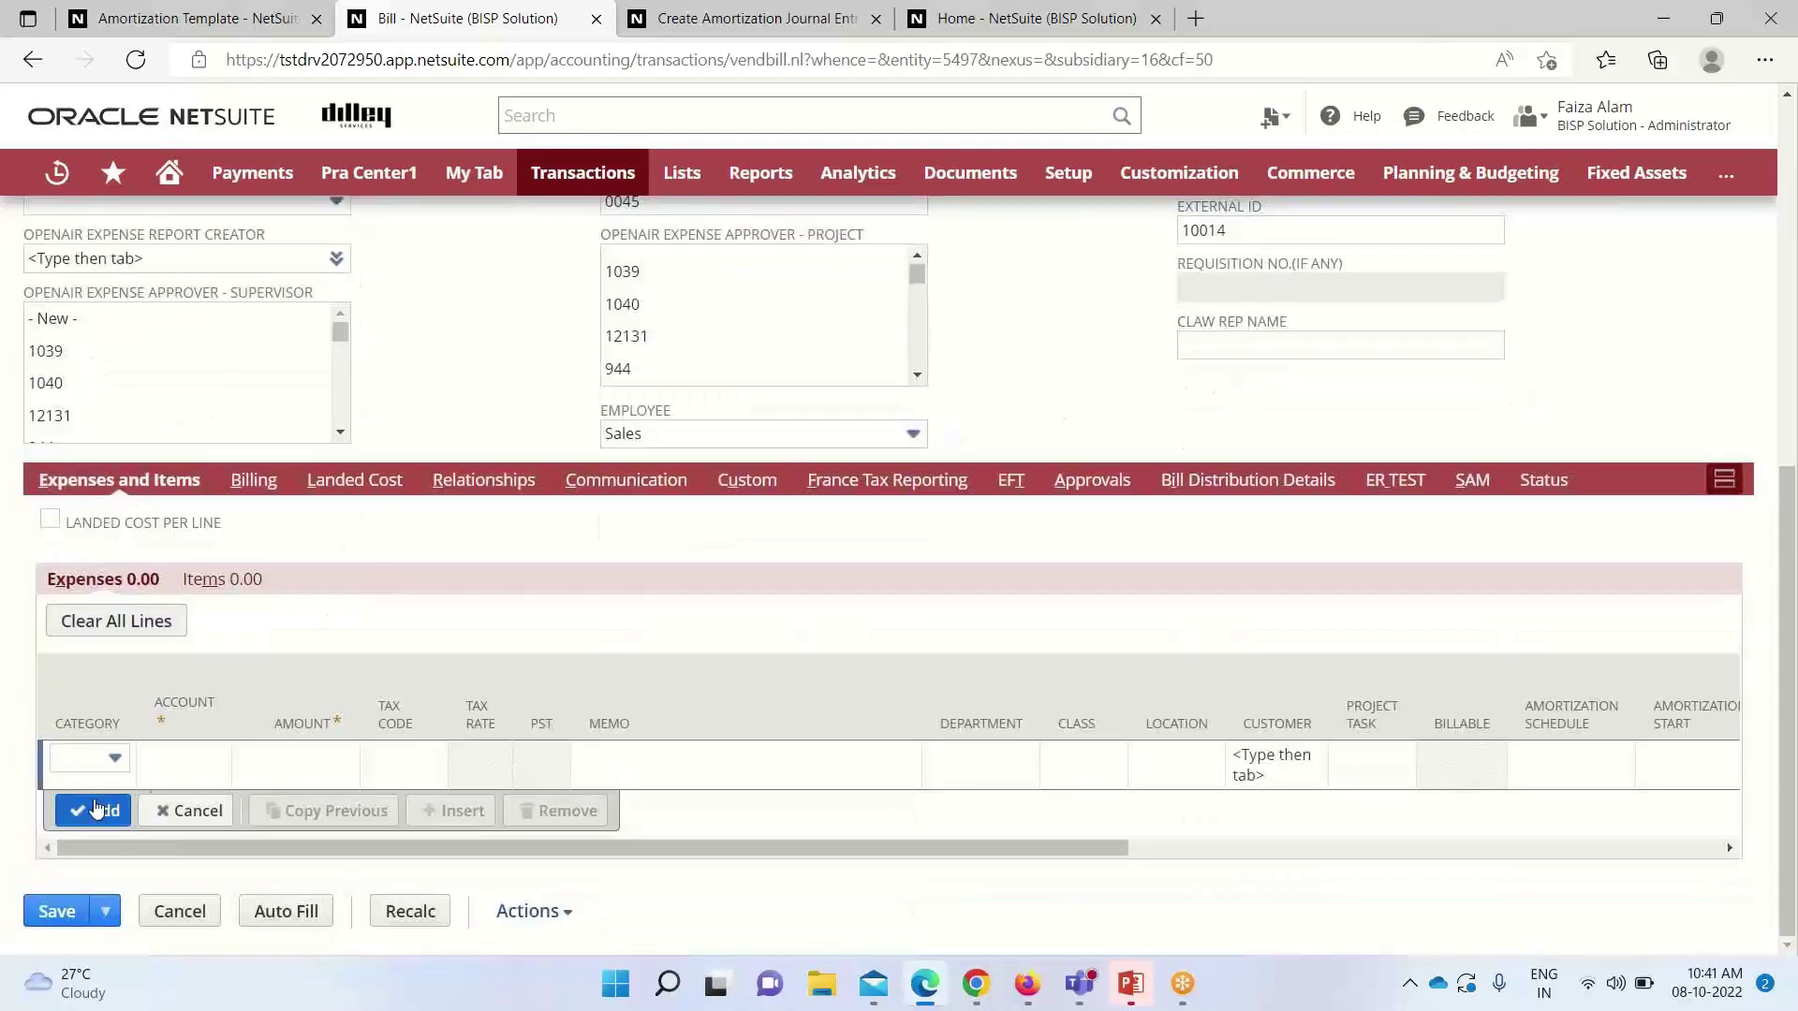
- Fill the bill's first expense line with account 6390 General and Administrative : Rent Expense and an amount of 1200
click(210, 754)
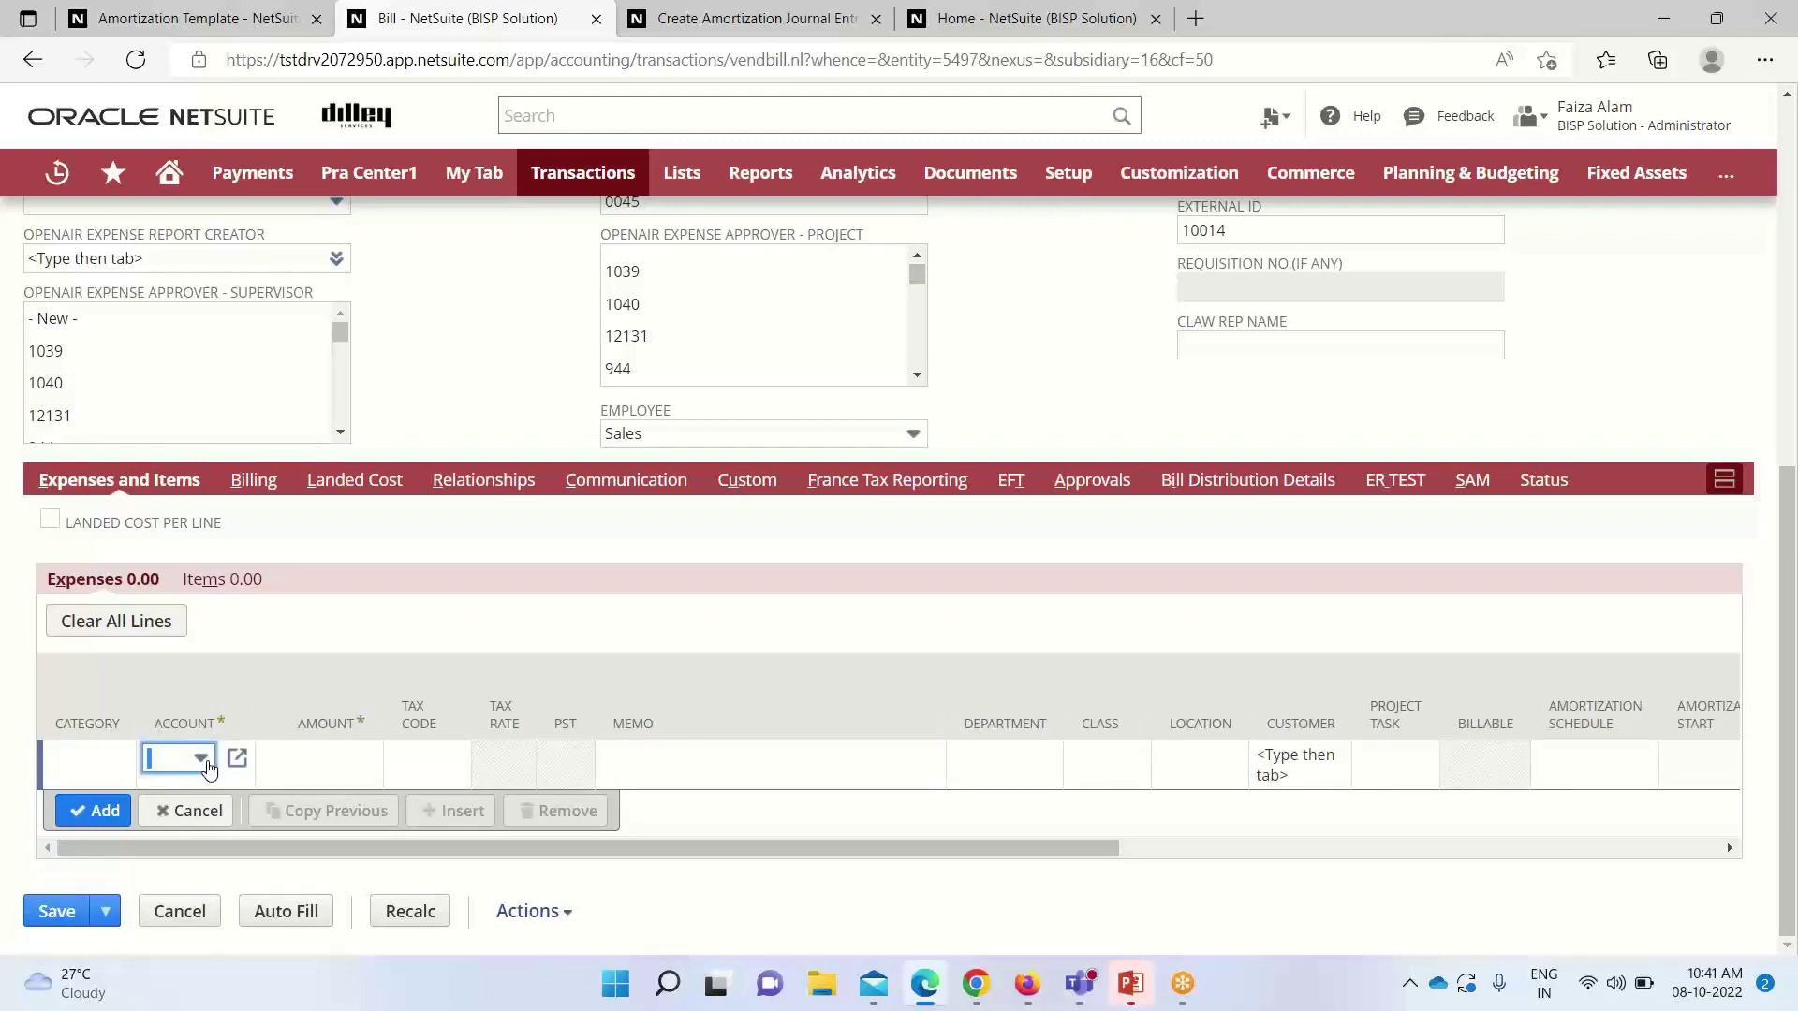
click(207, 764)
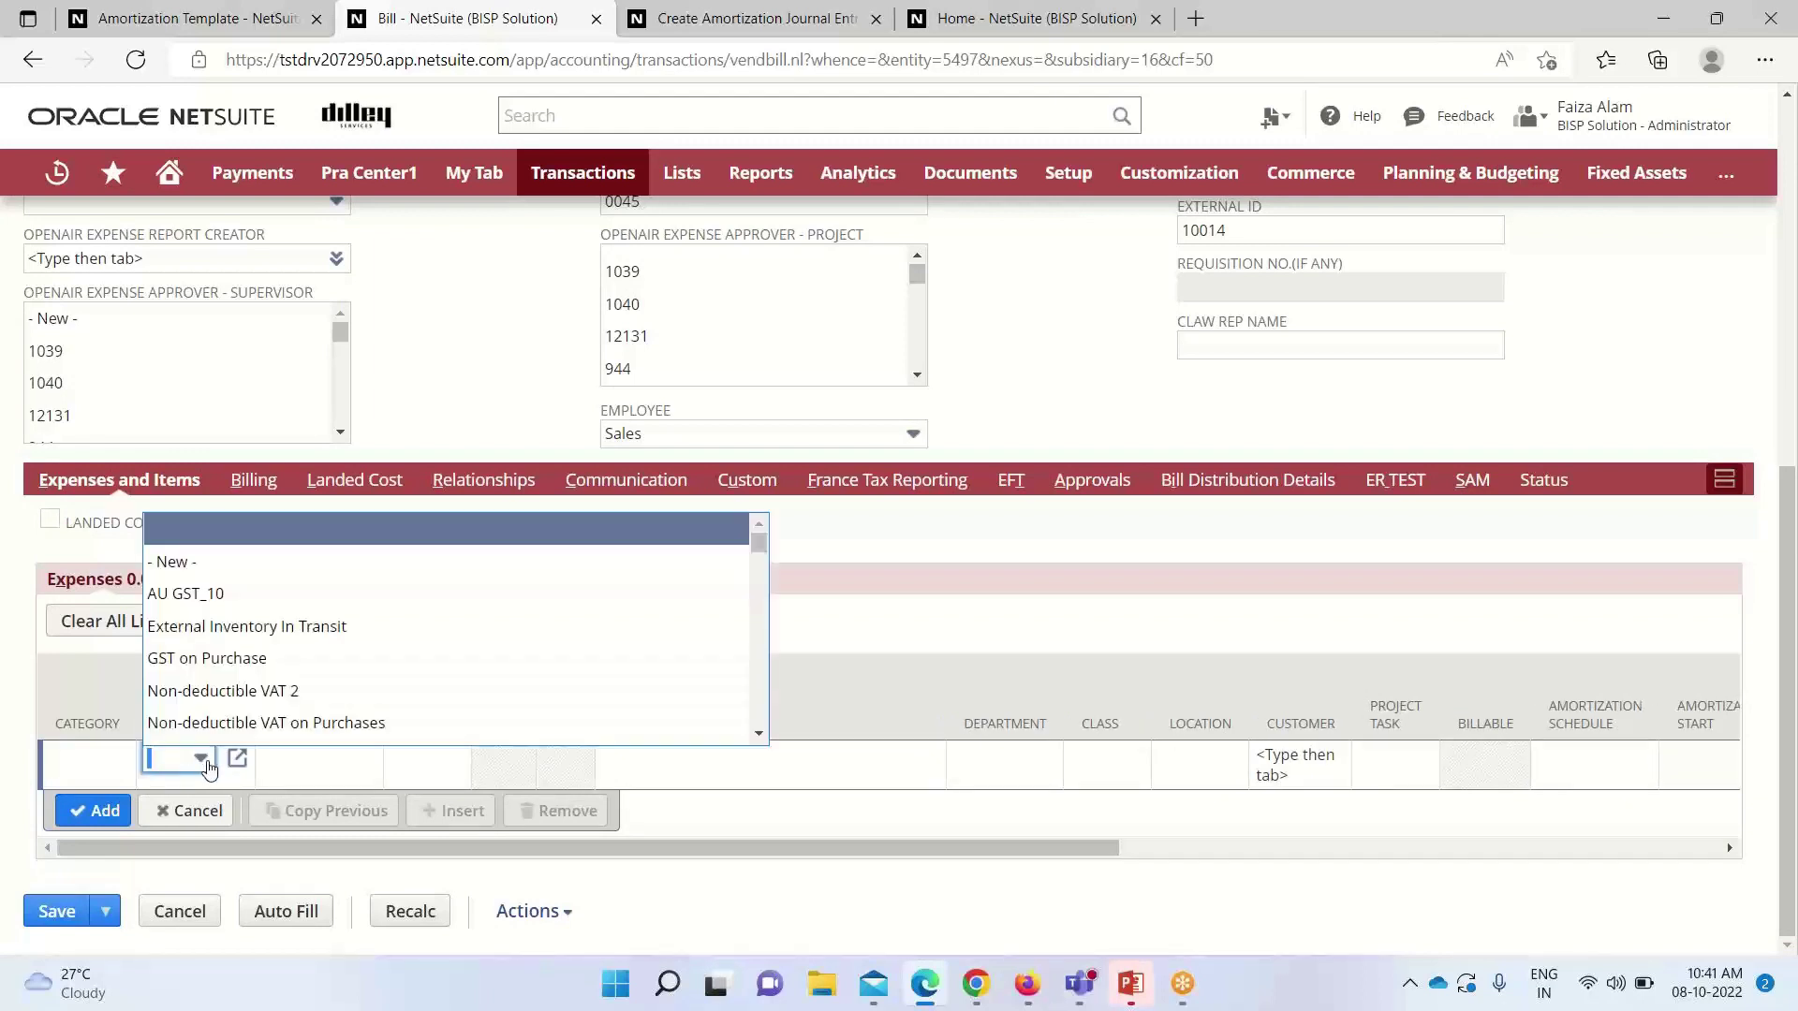
text(6000)
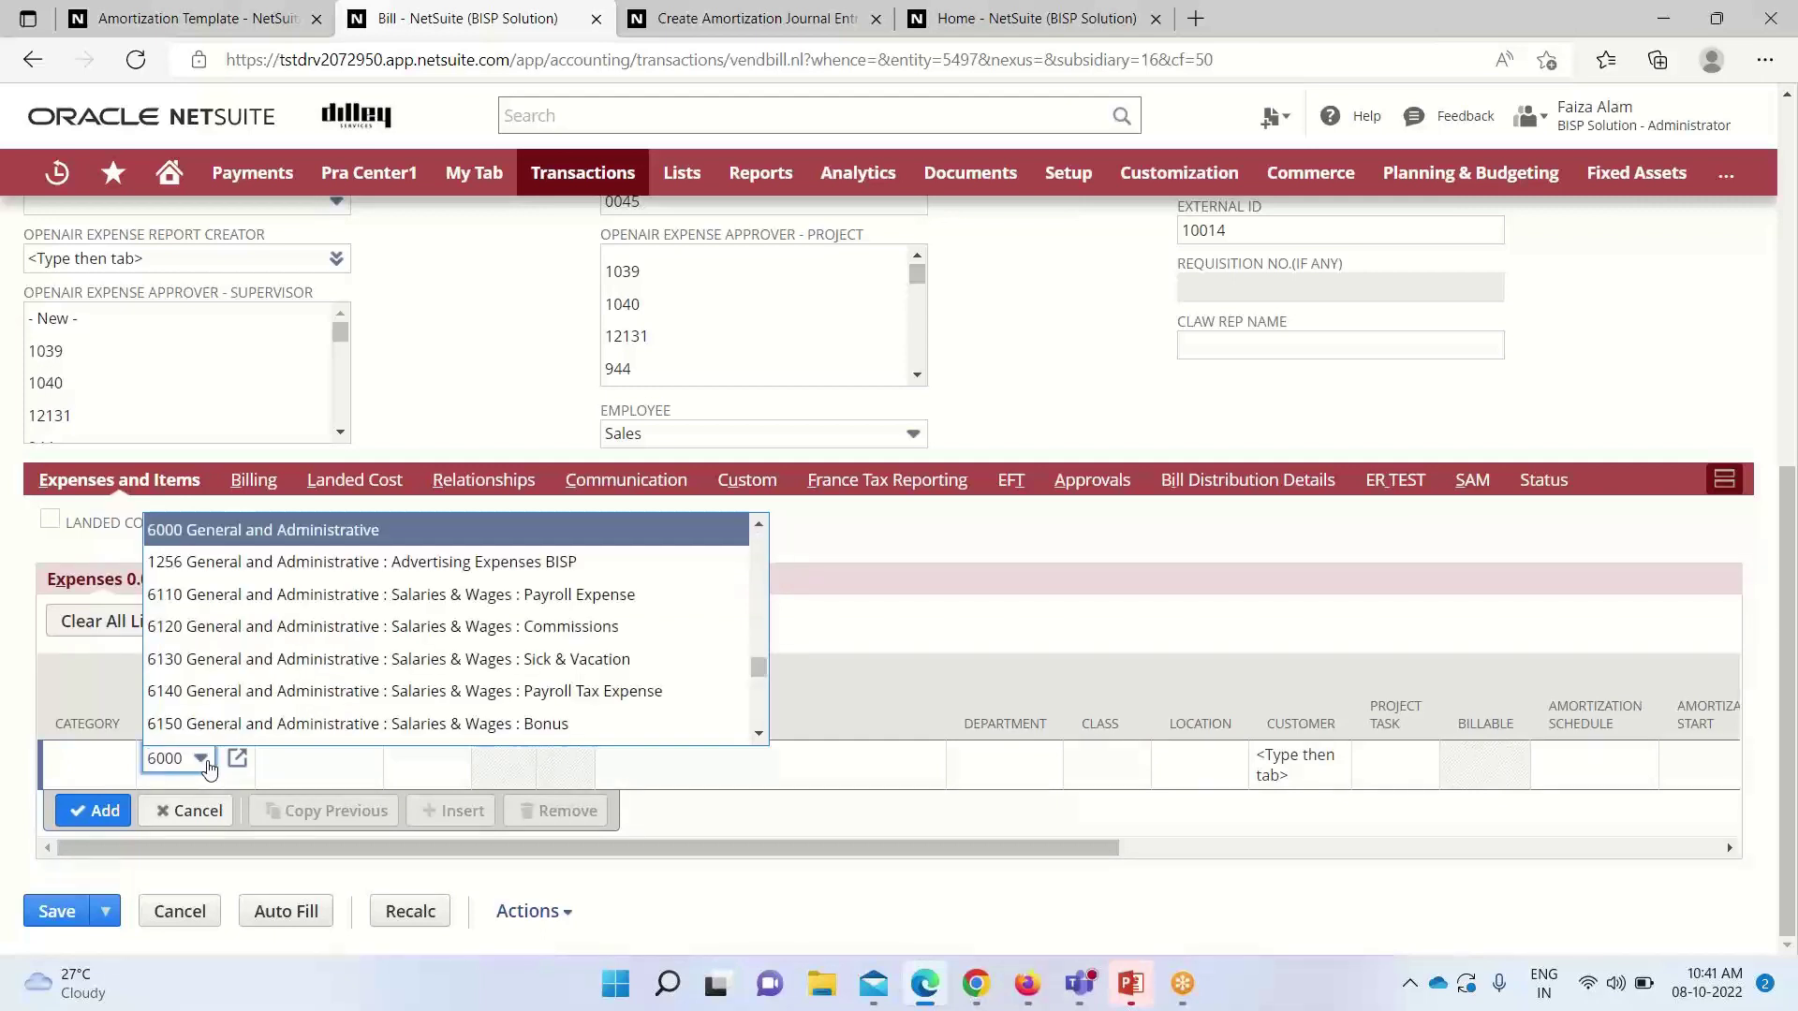
key(BackSpace)
key(BackSpace)
key(BackSpace)
text(390)
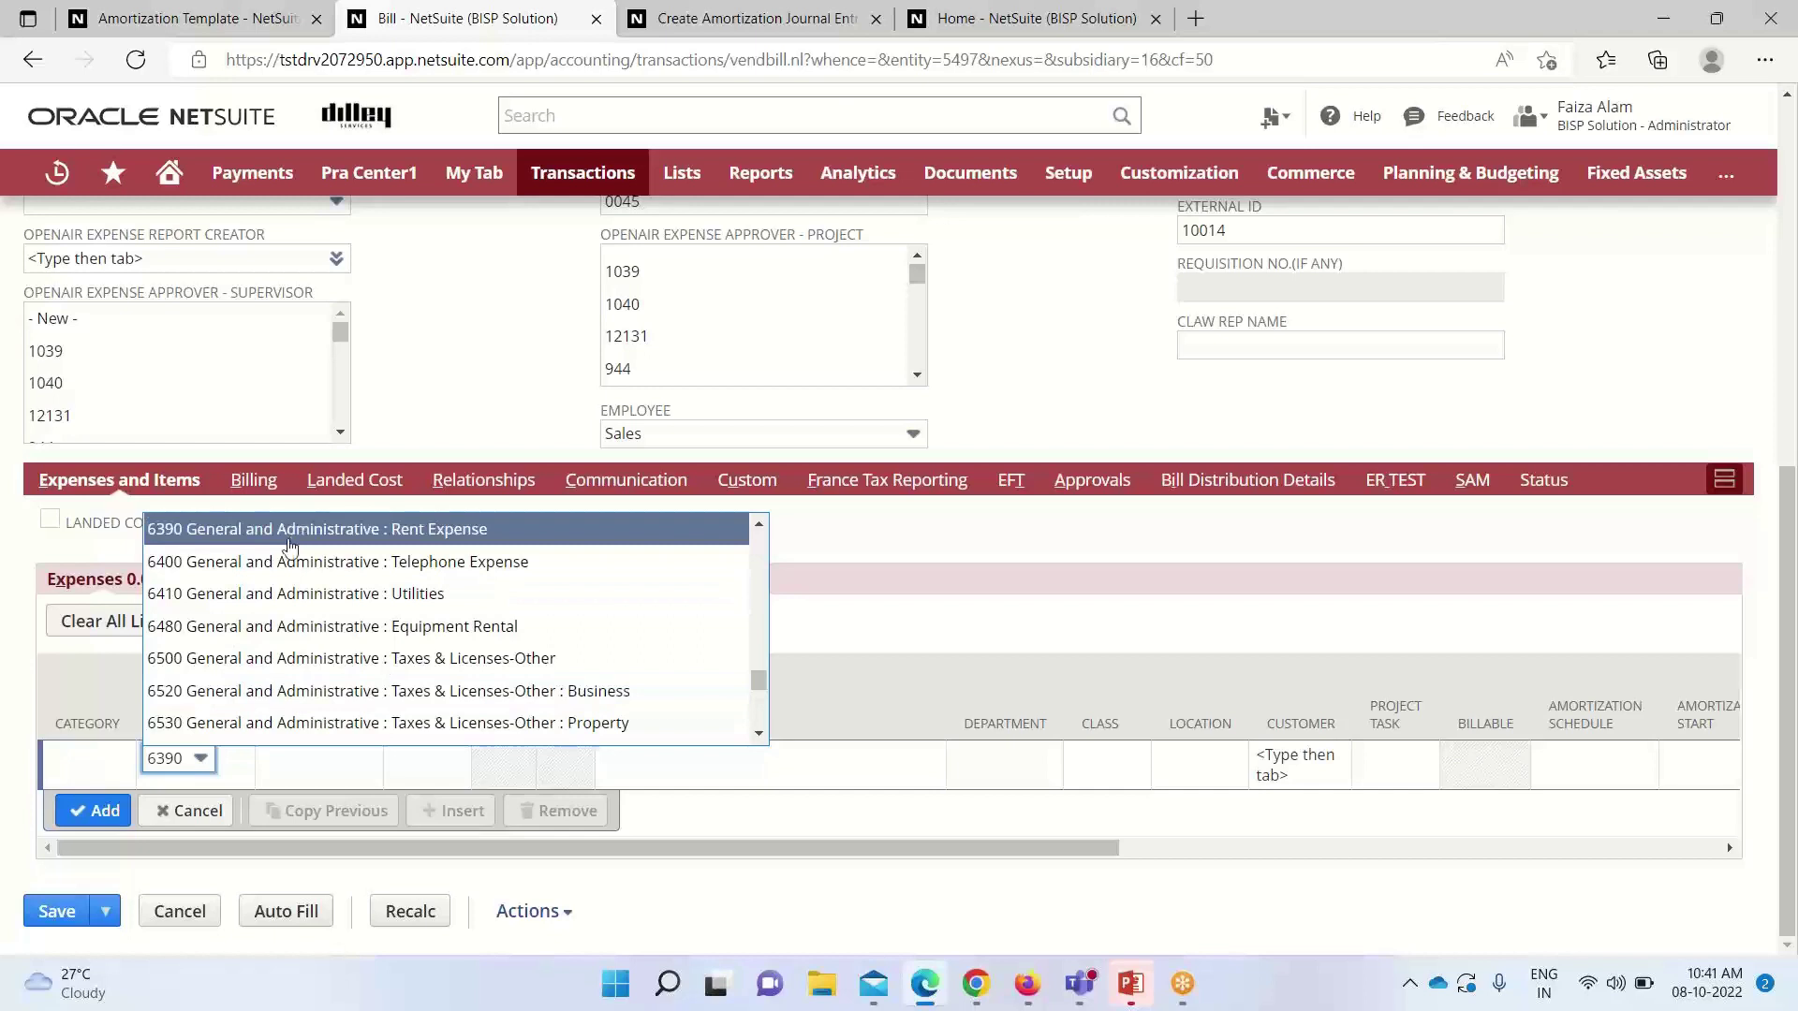
click(251, 784)
click(300, 773)
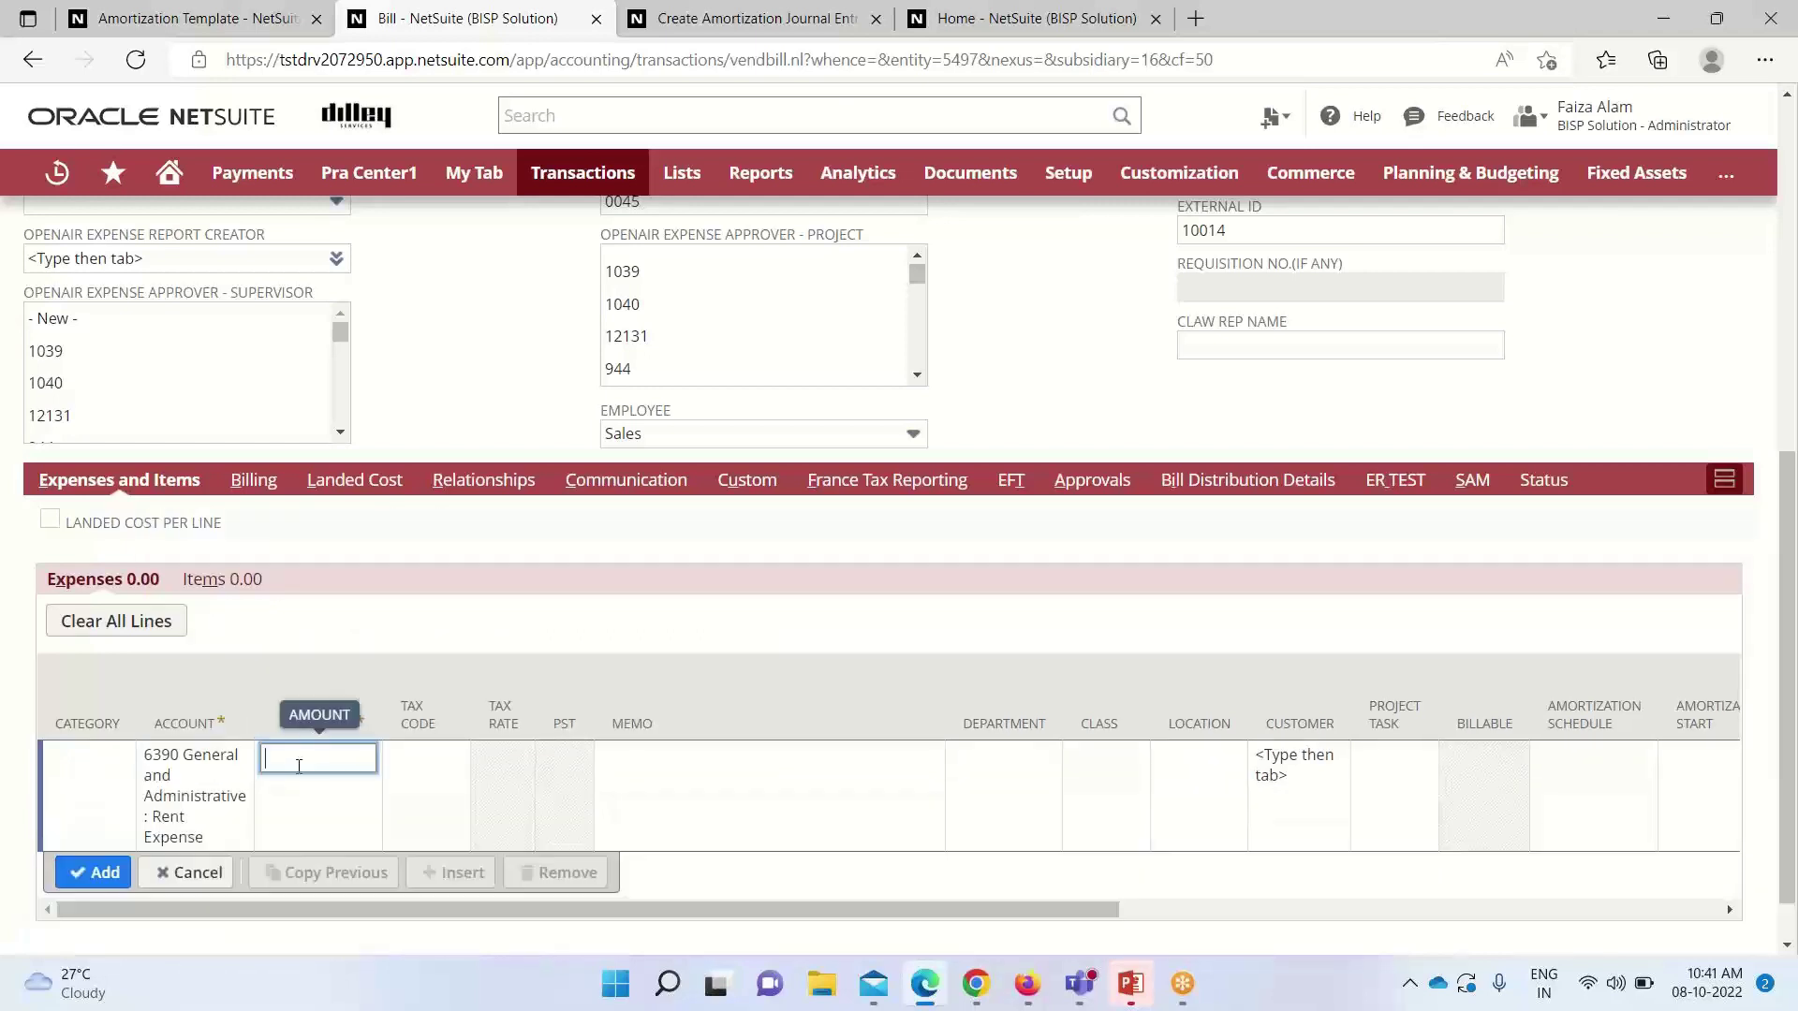
text(1200)
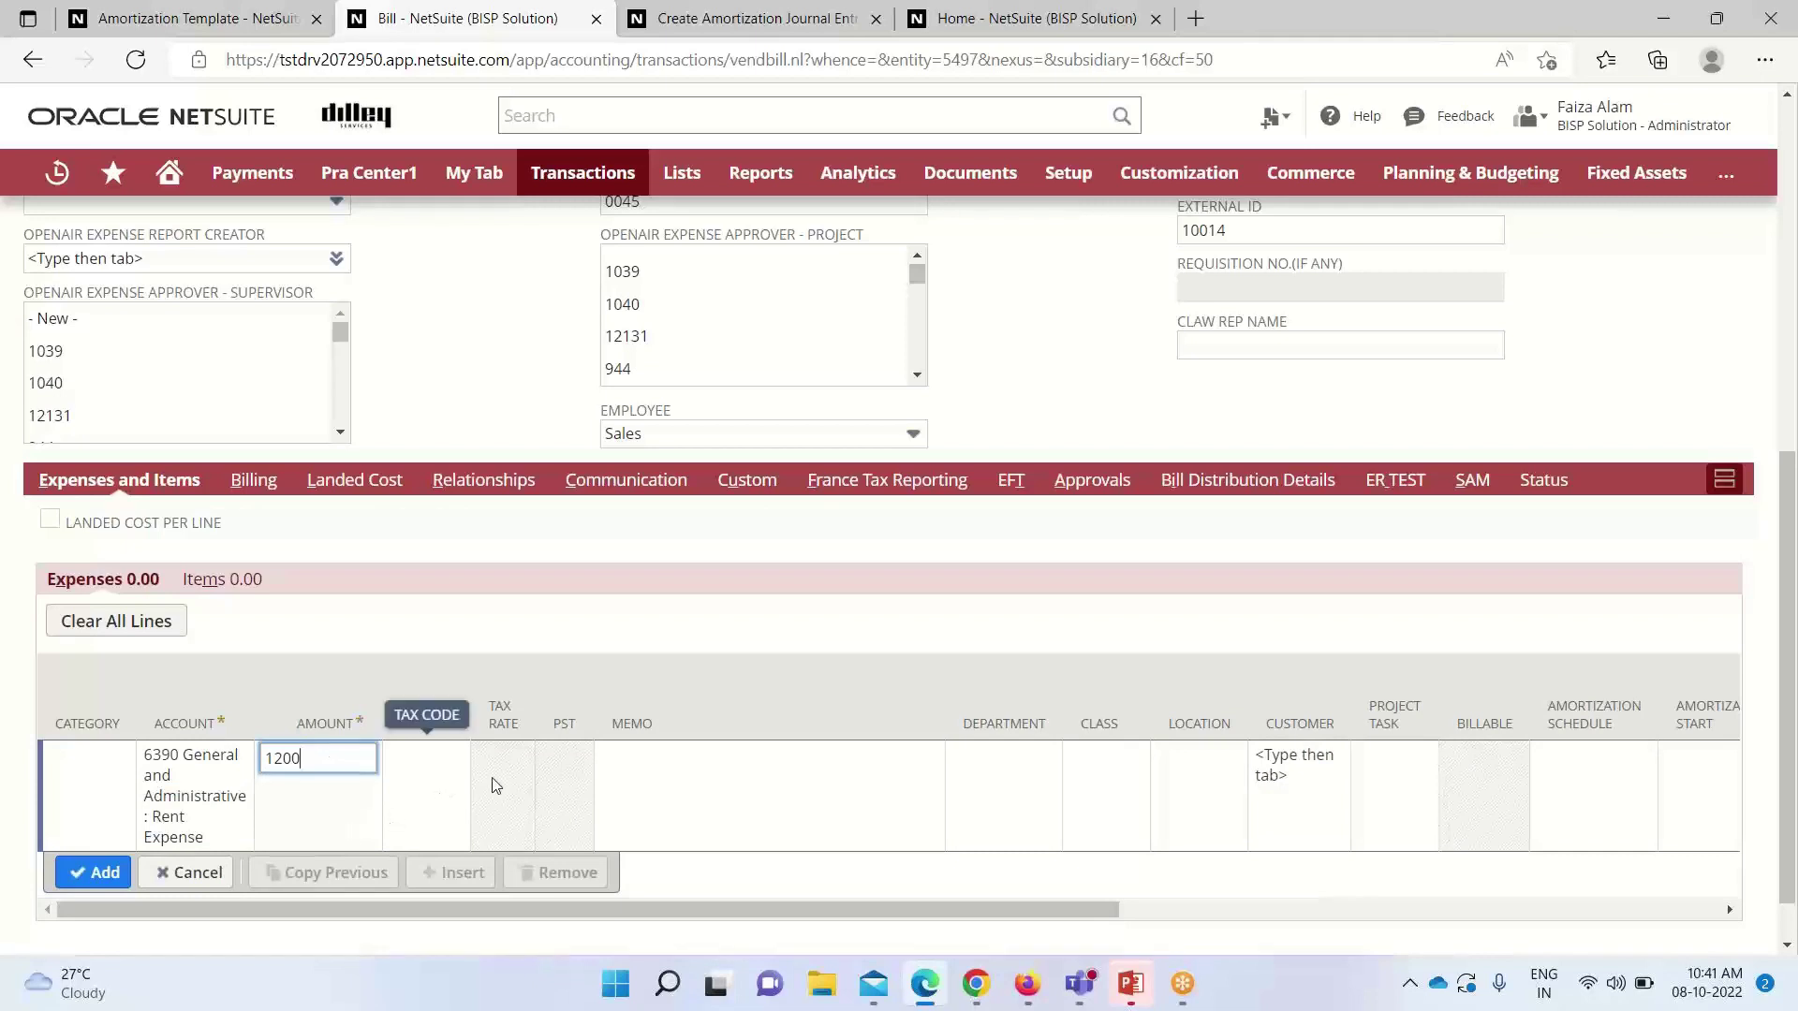
- Assign the Prepaid Rent Charges amortization schedule to the rent expense line
drag(724, 915, 1028, 894)
click(1027, 754)
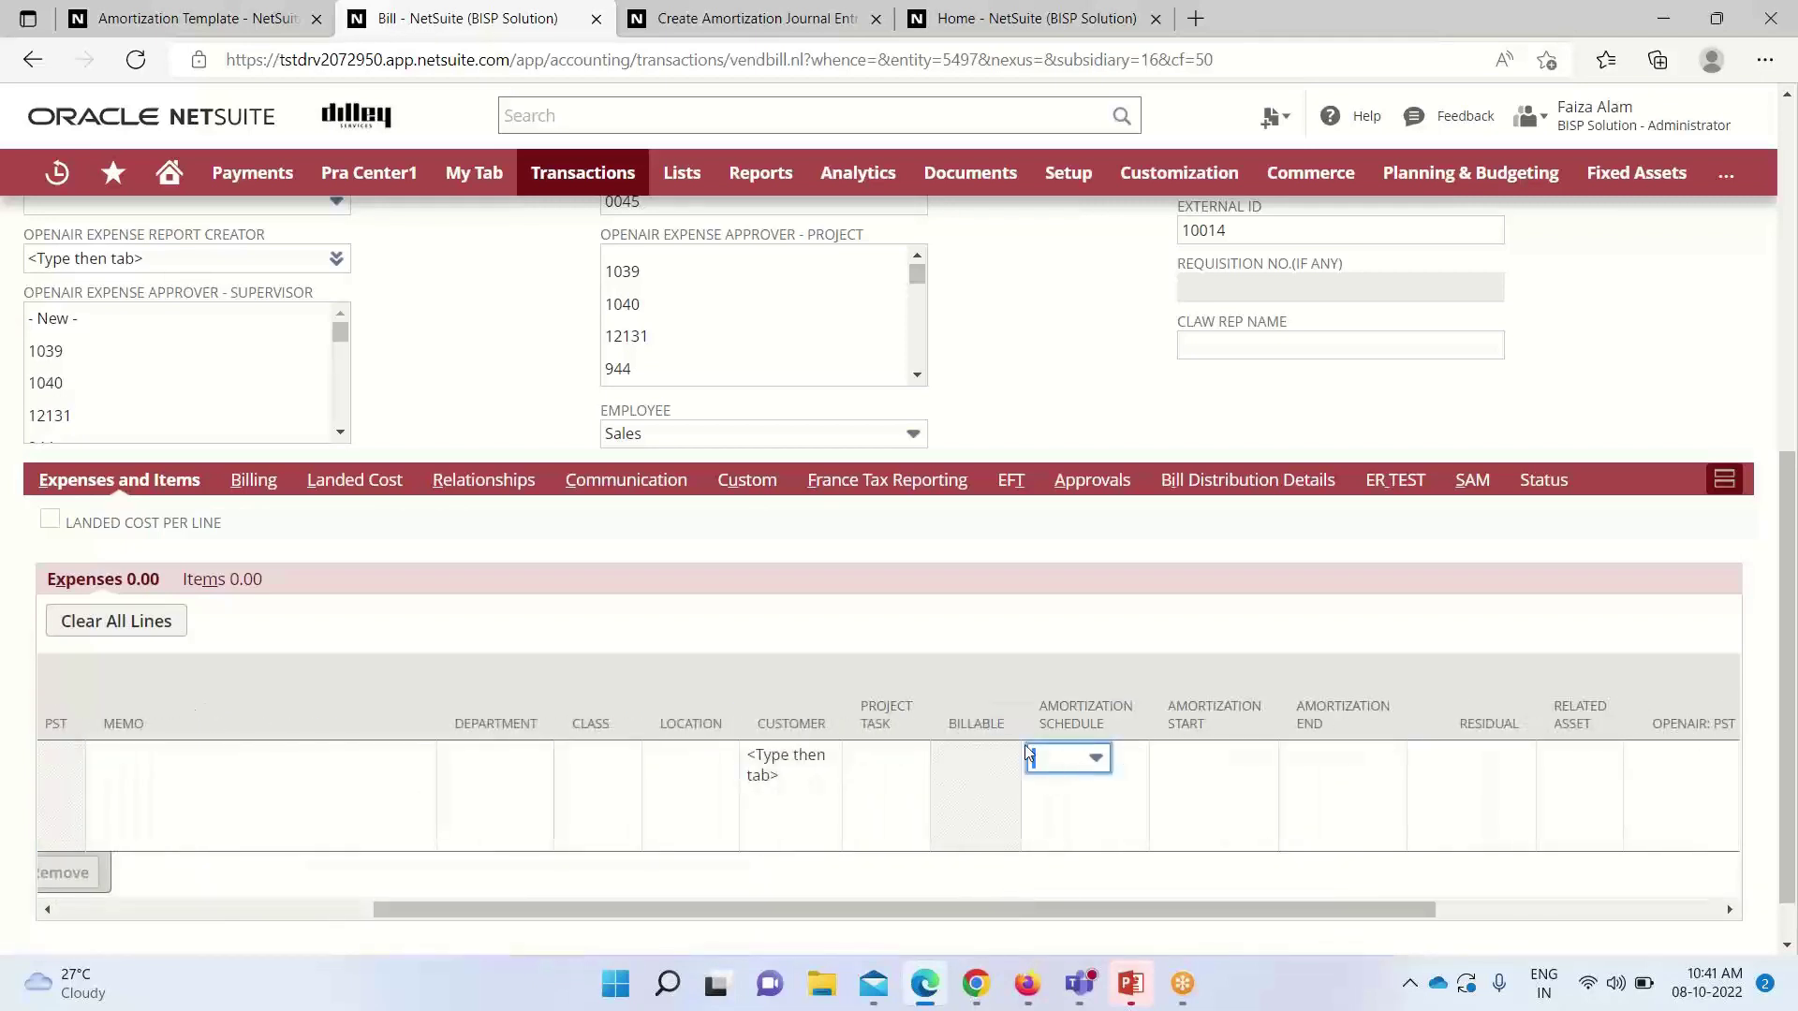
click(1096, 757)
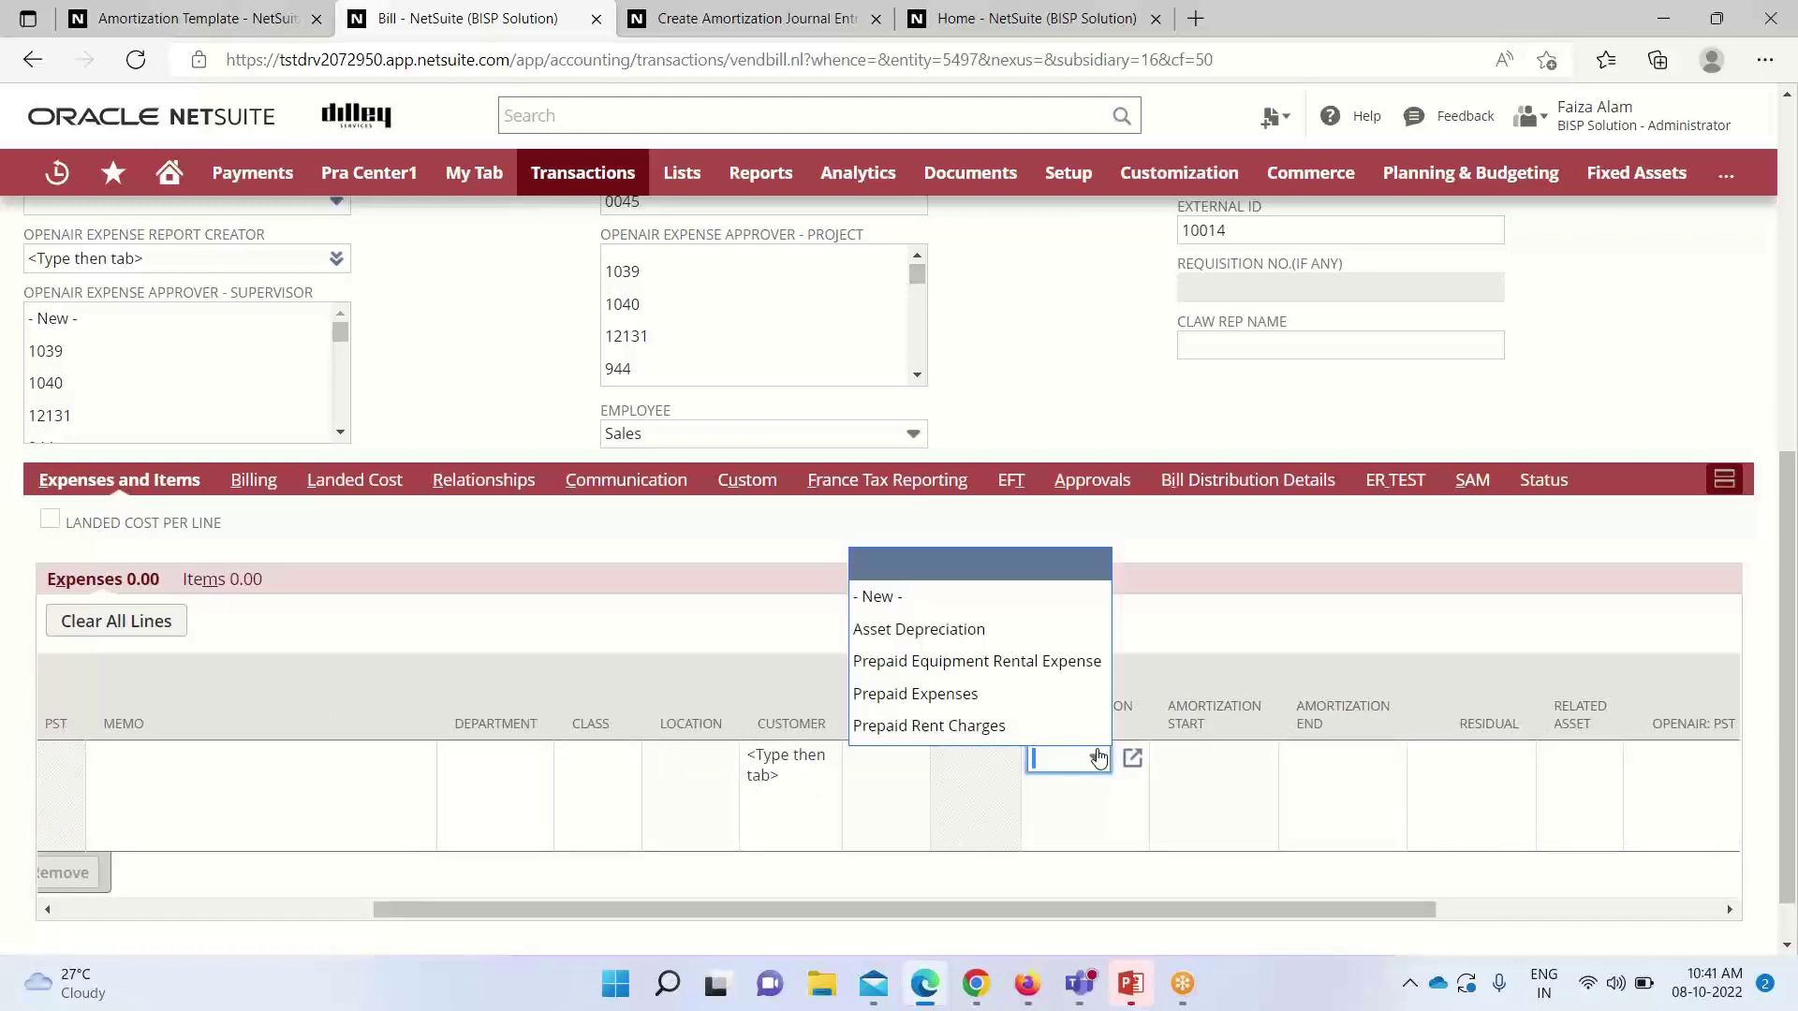
click(999, 729)
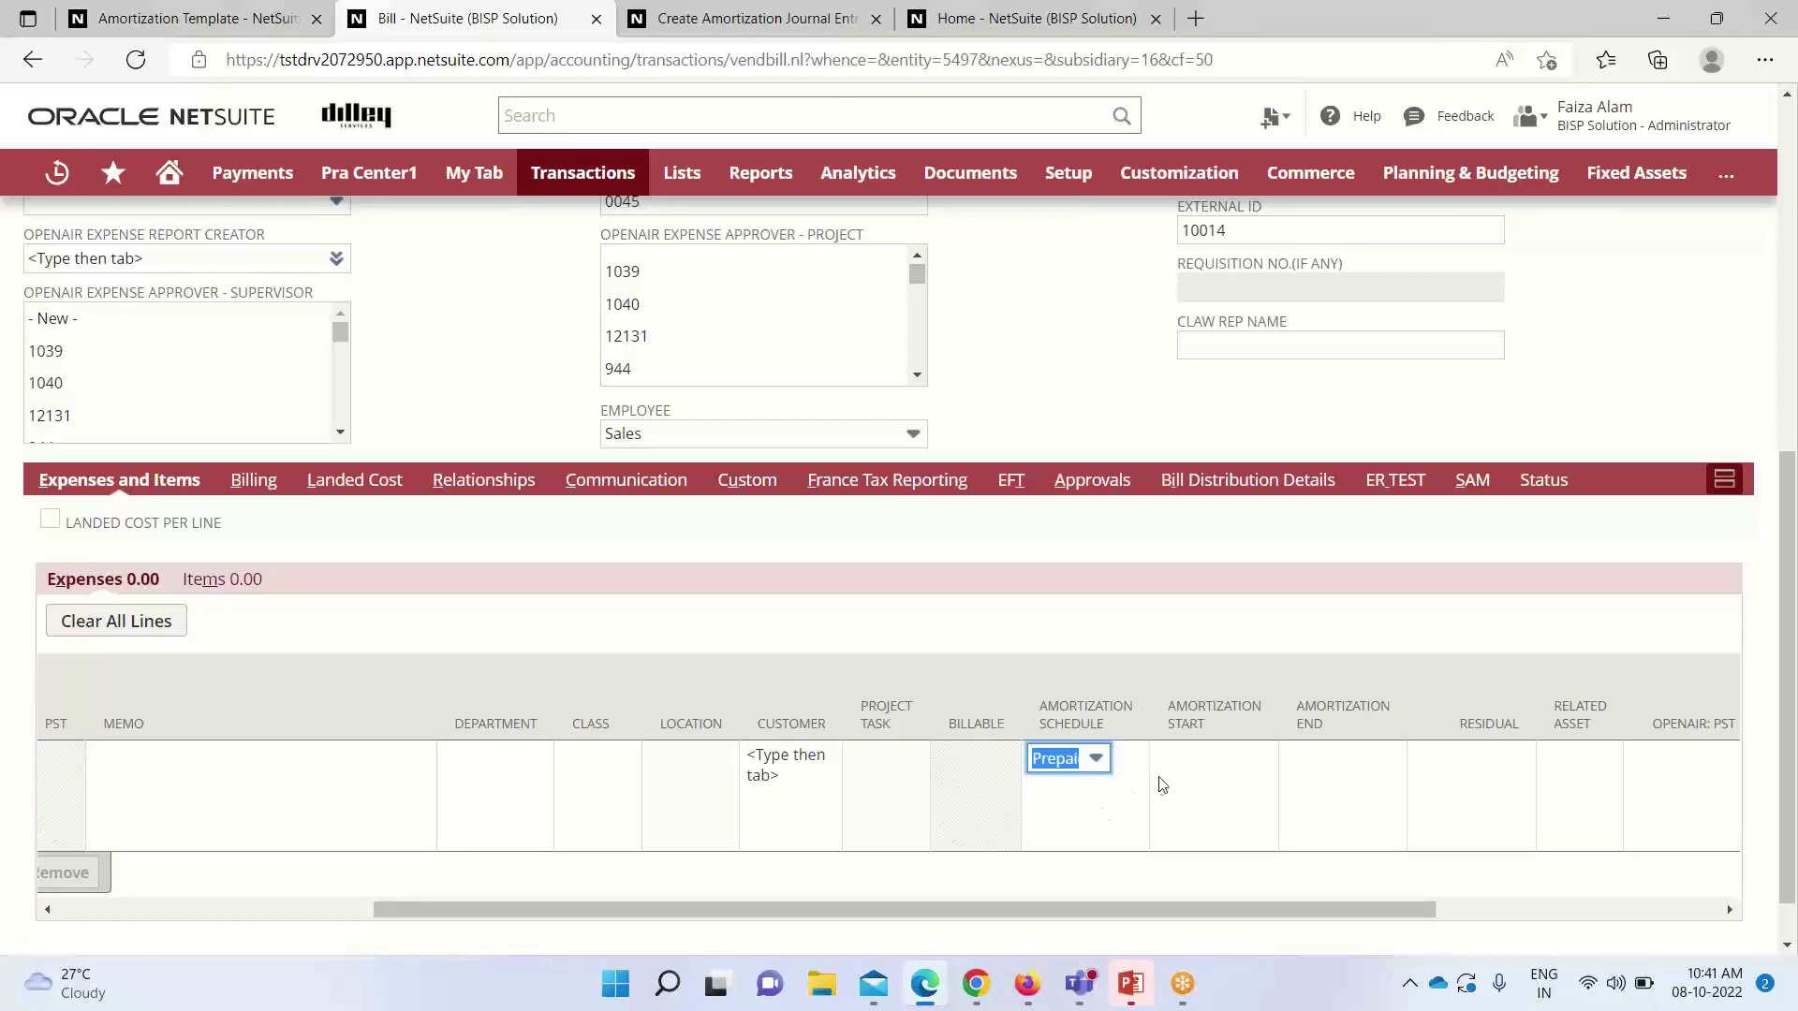
- Set the rent expense line's amortization start date to 8 October 2022
drag(1082, 910, 1038, 896)
click(1241, 760)
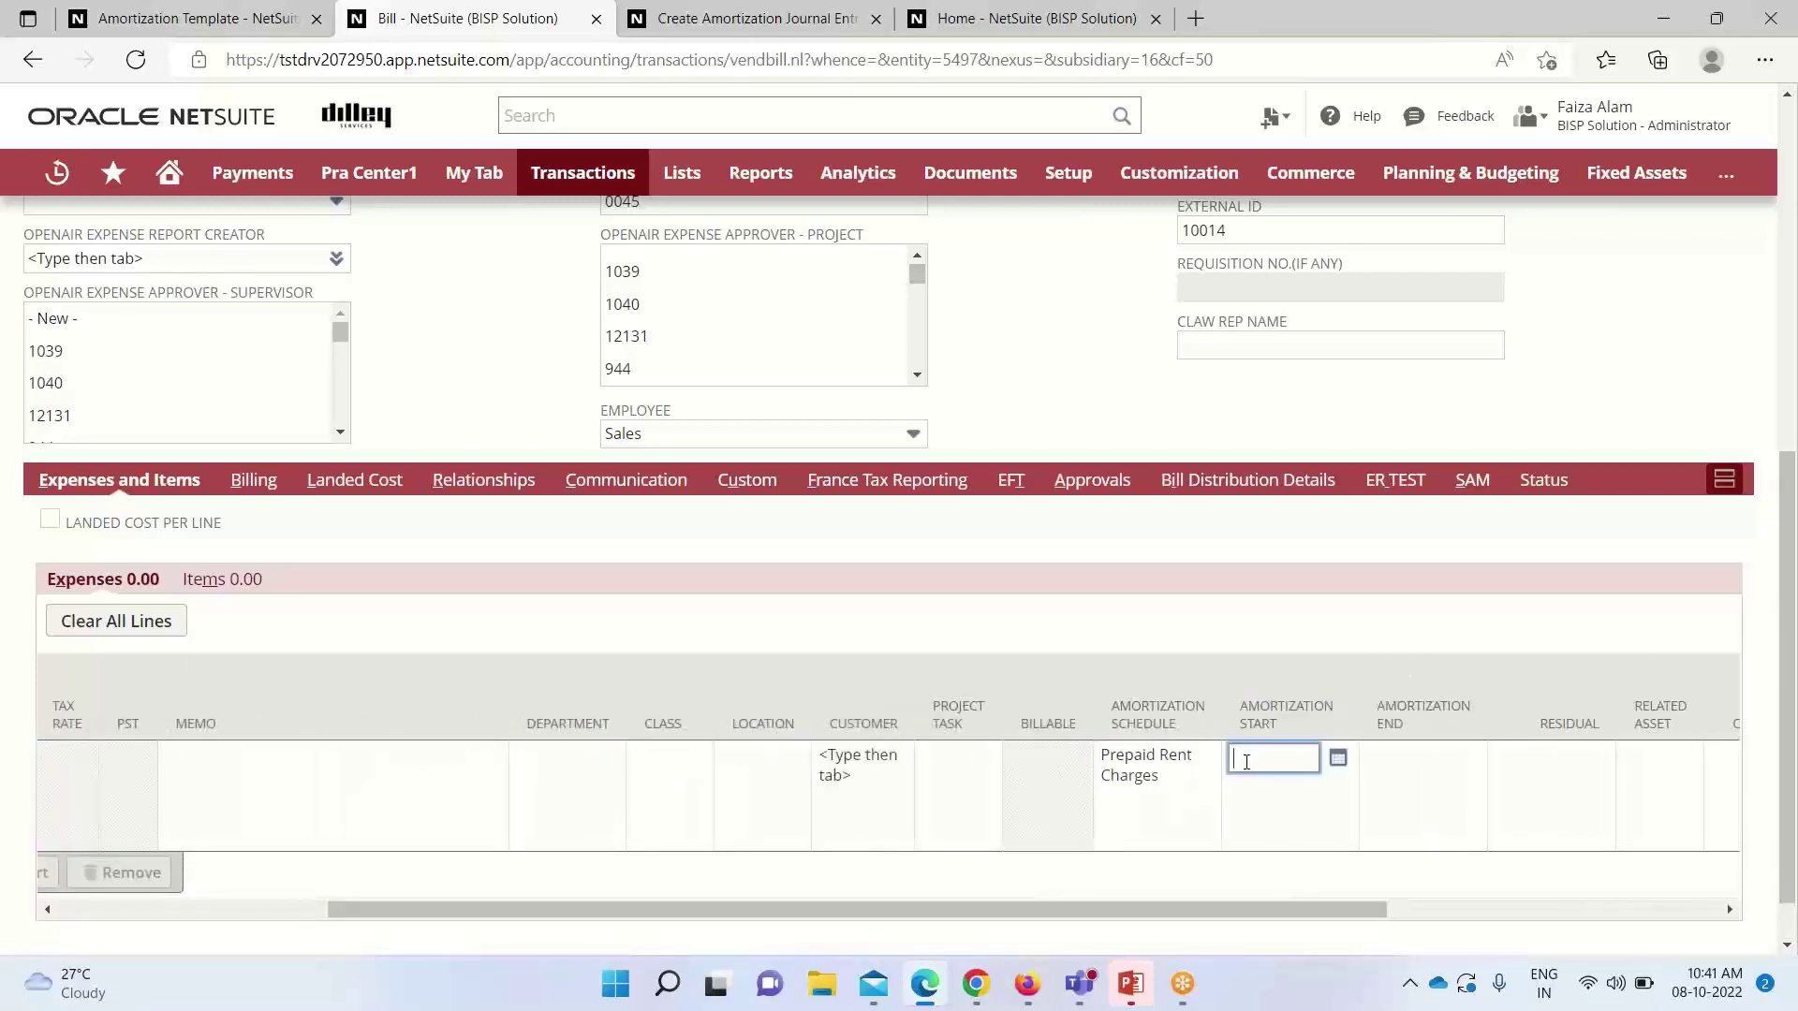
click(1336, 758)
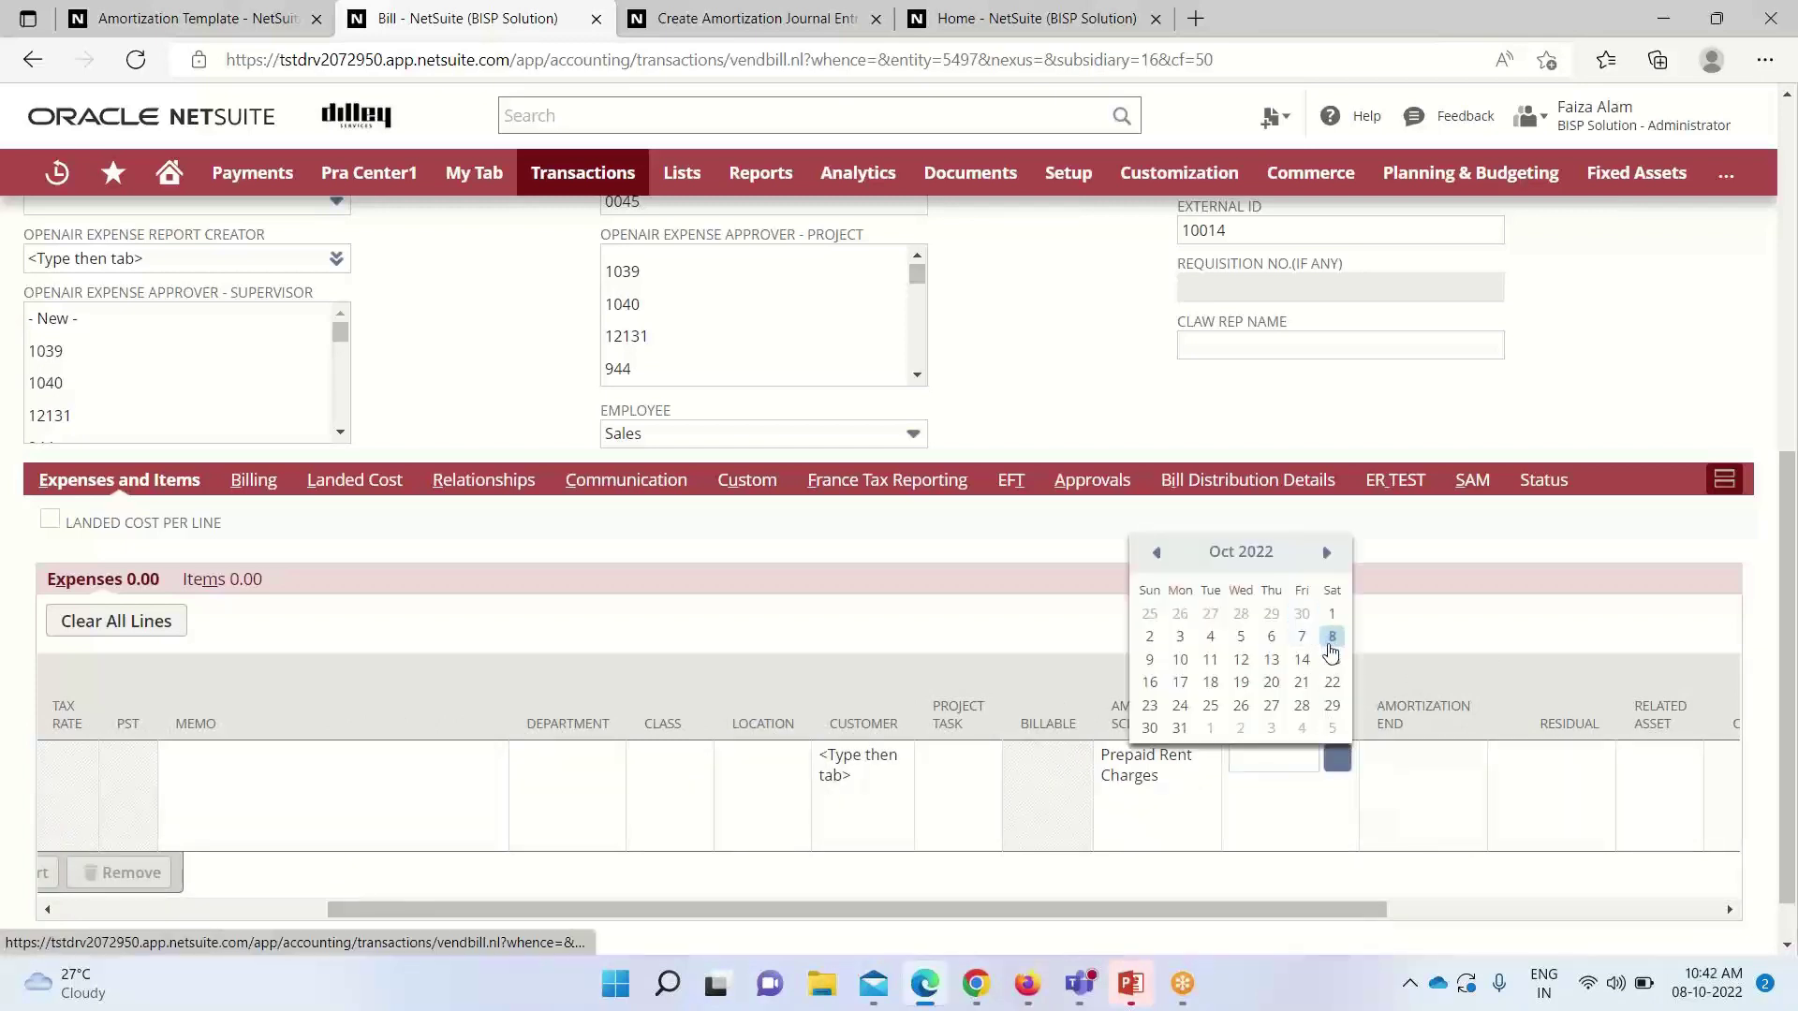
click(1331, 637)
- Set the rent expense line's amortization end date to 7 December 2022
click(1387, 754)
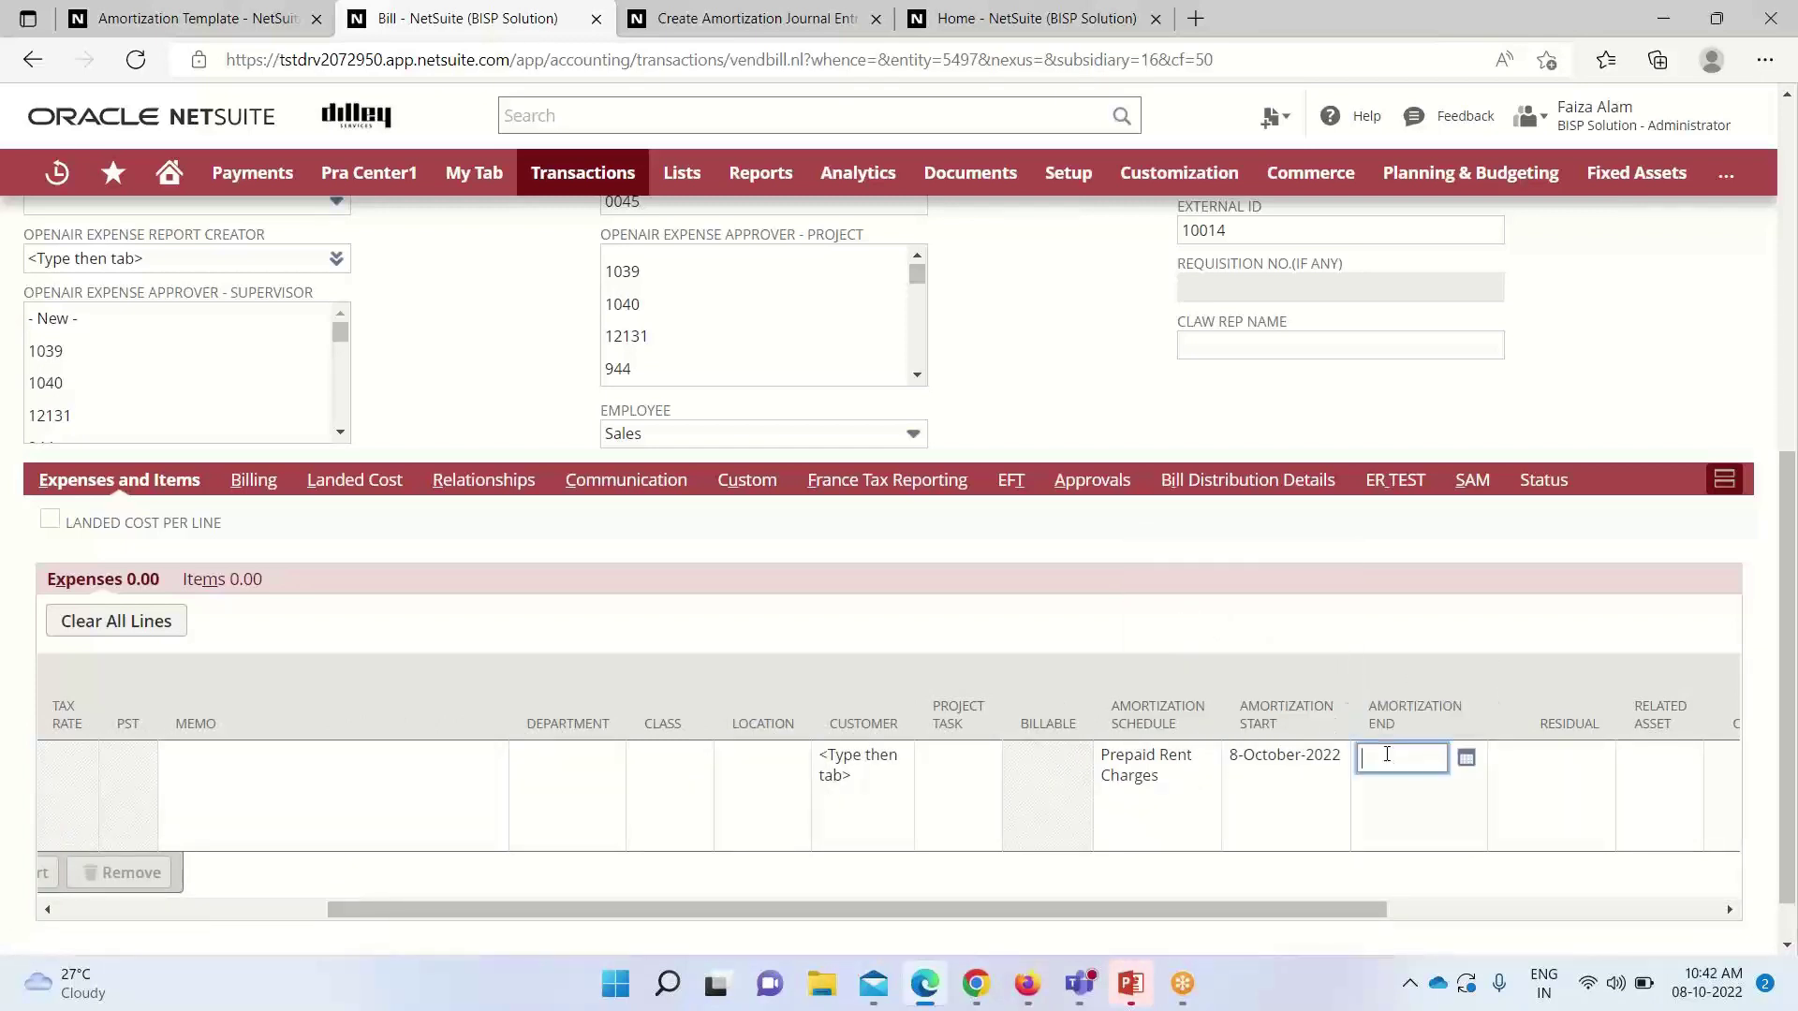
click(1468, 759)
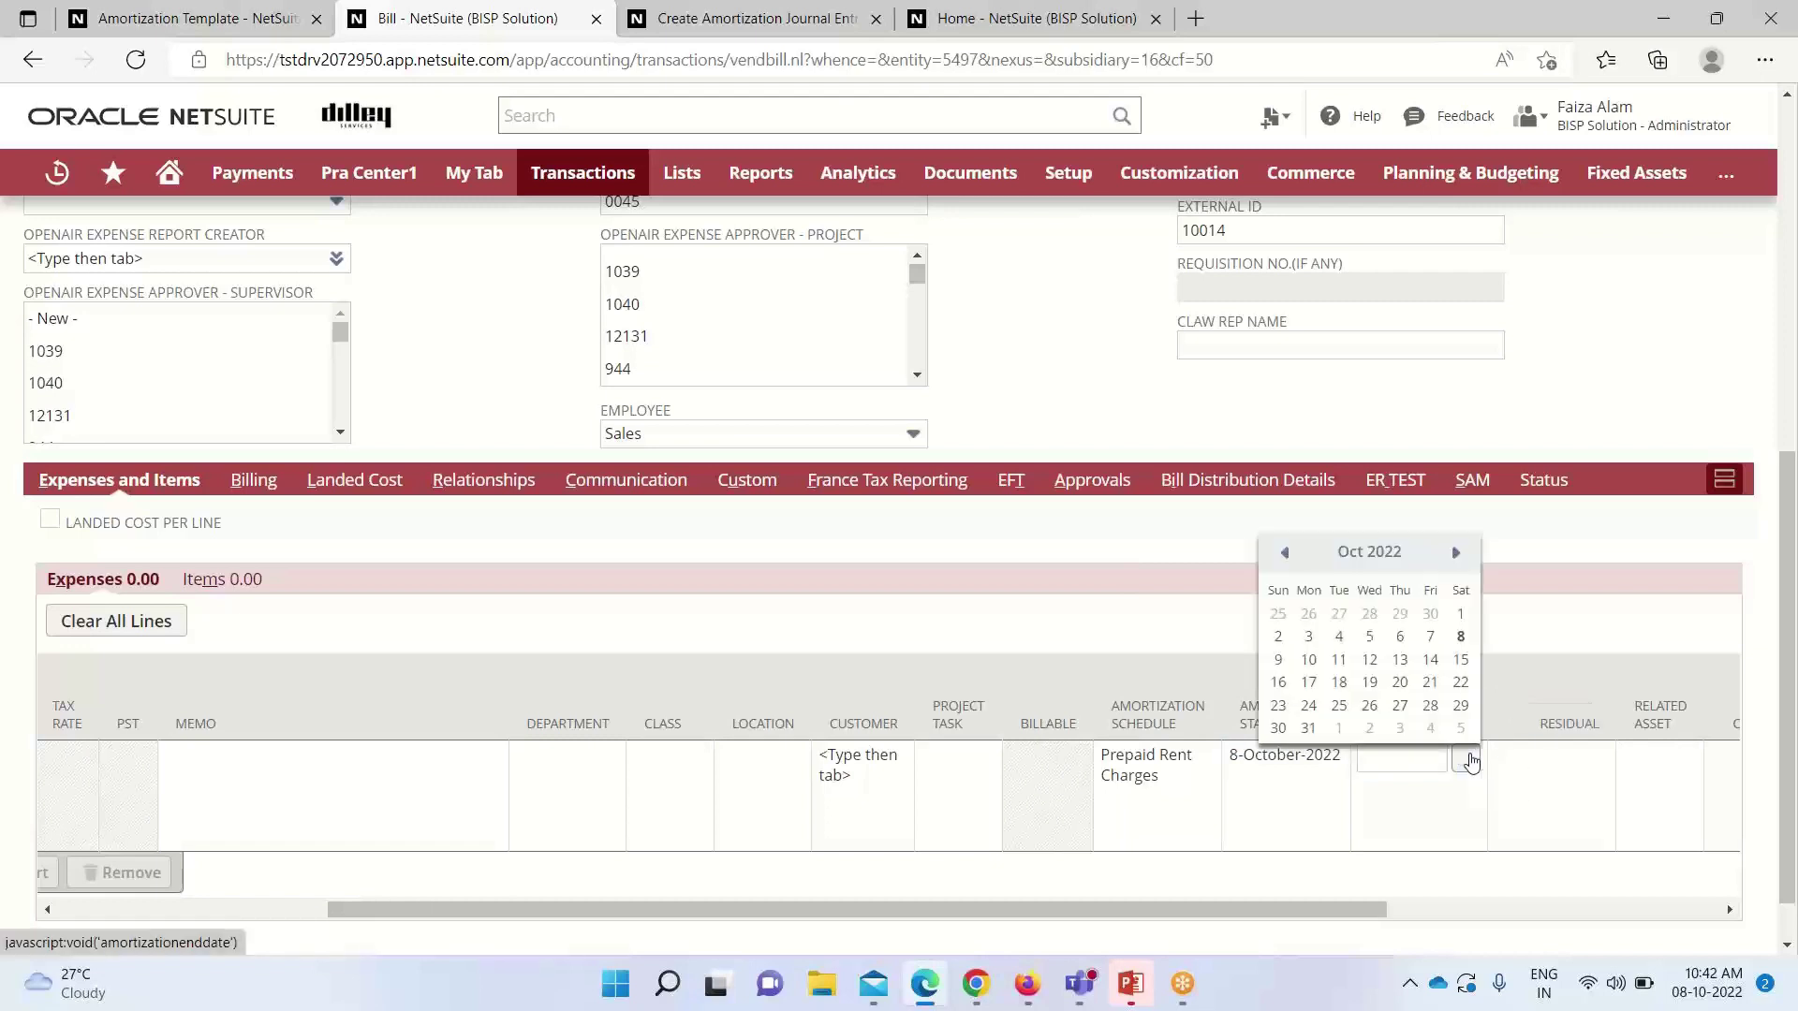
click(1454, 554)
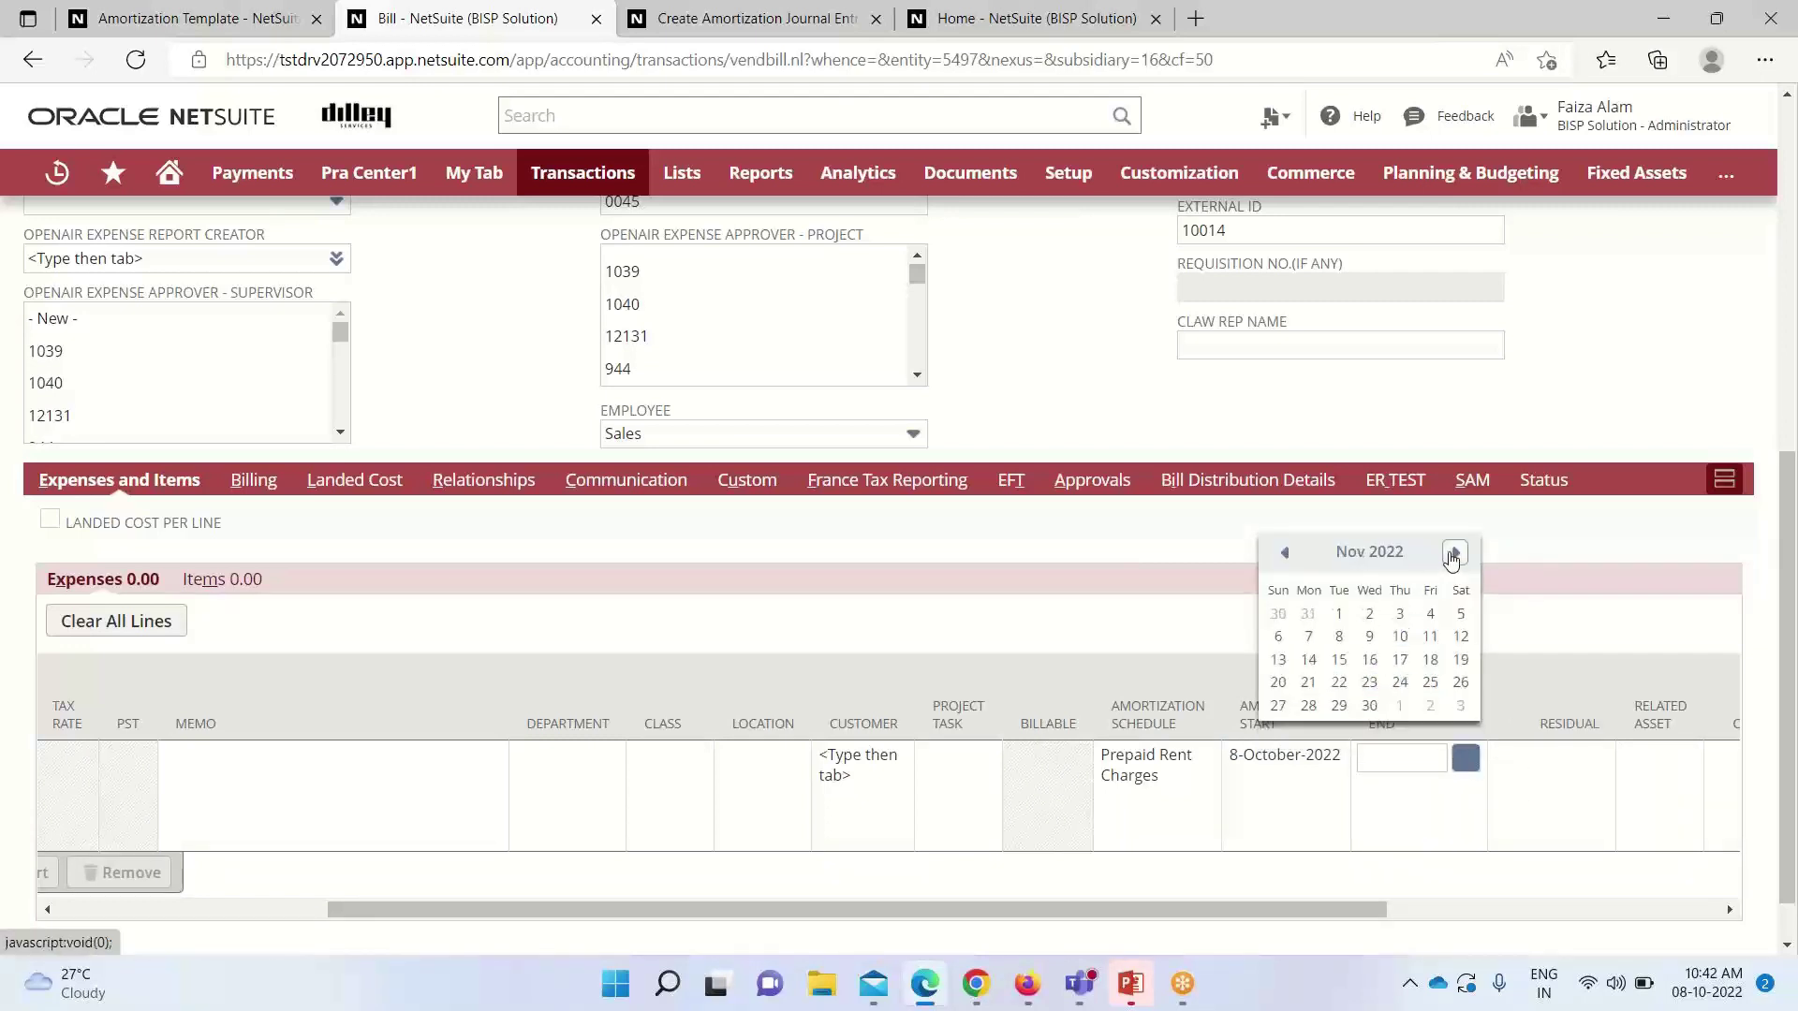
click(1452, 555)
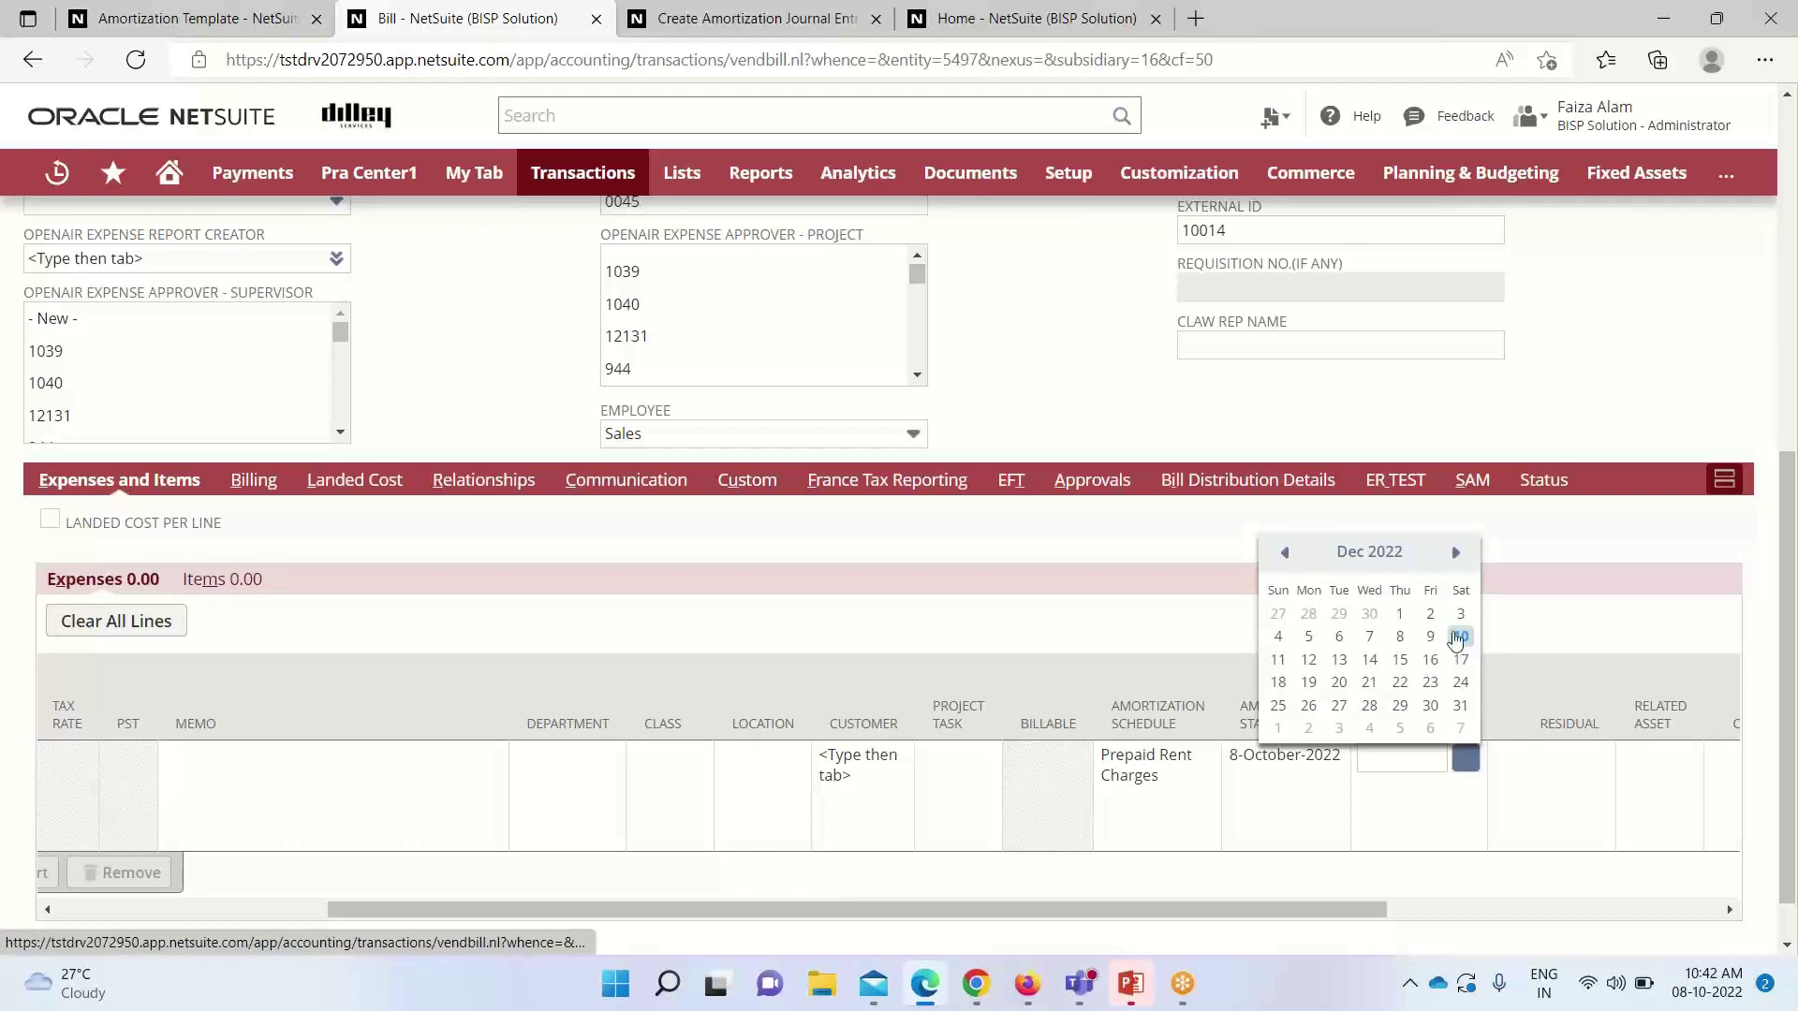
click(1369, 640)
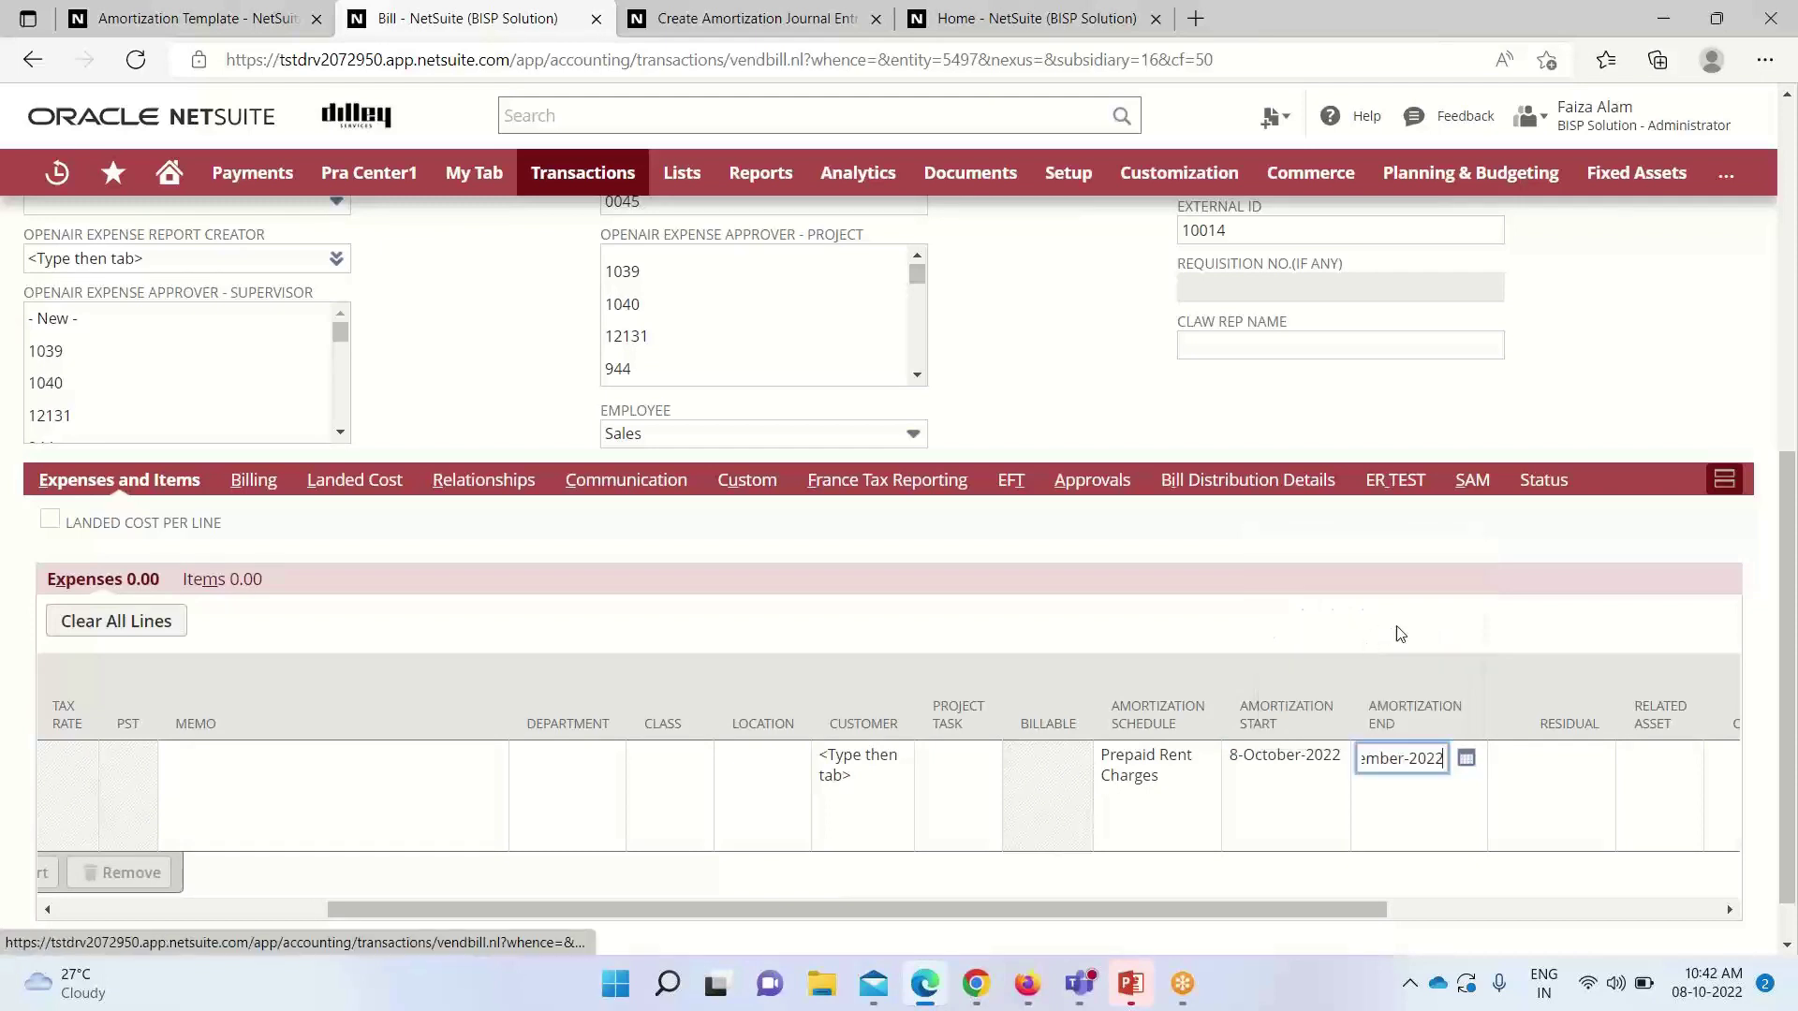
drag(1273, 908, 621, 895)
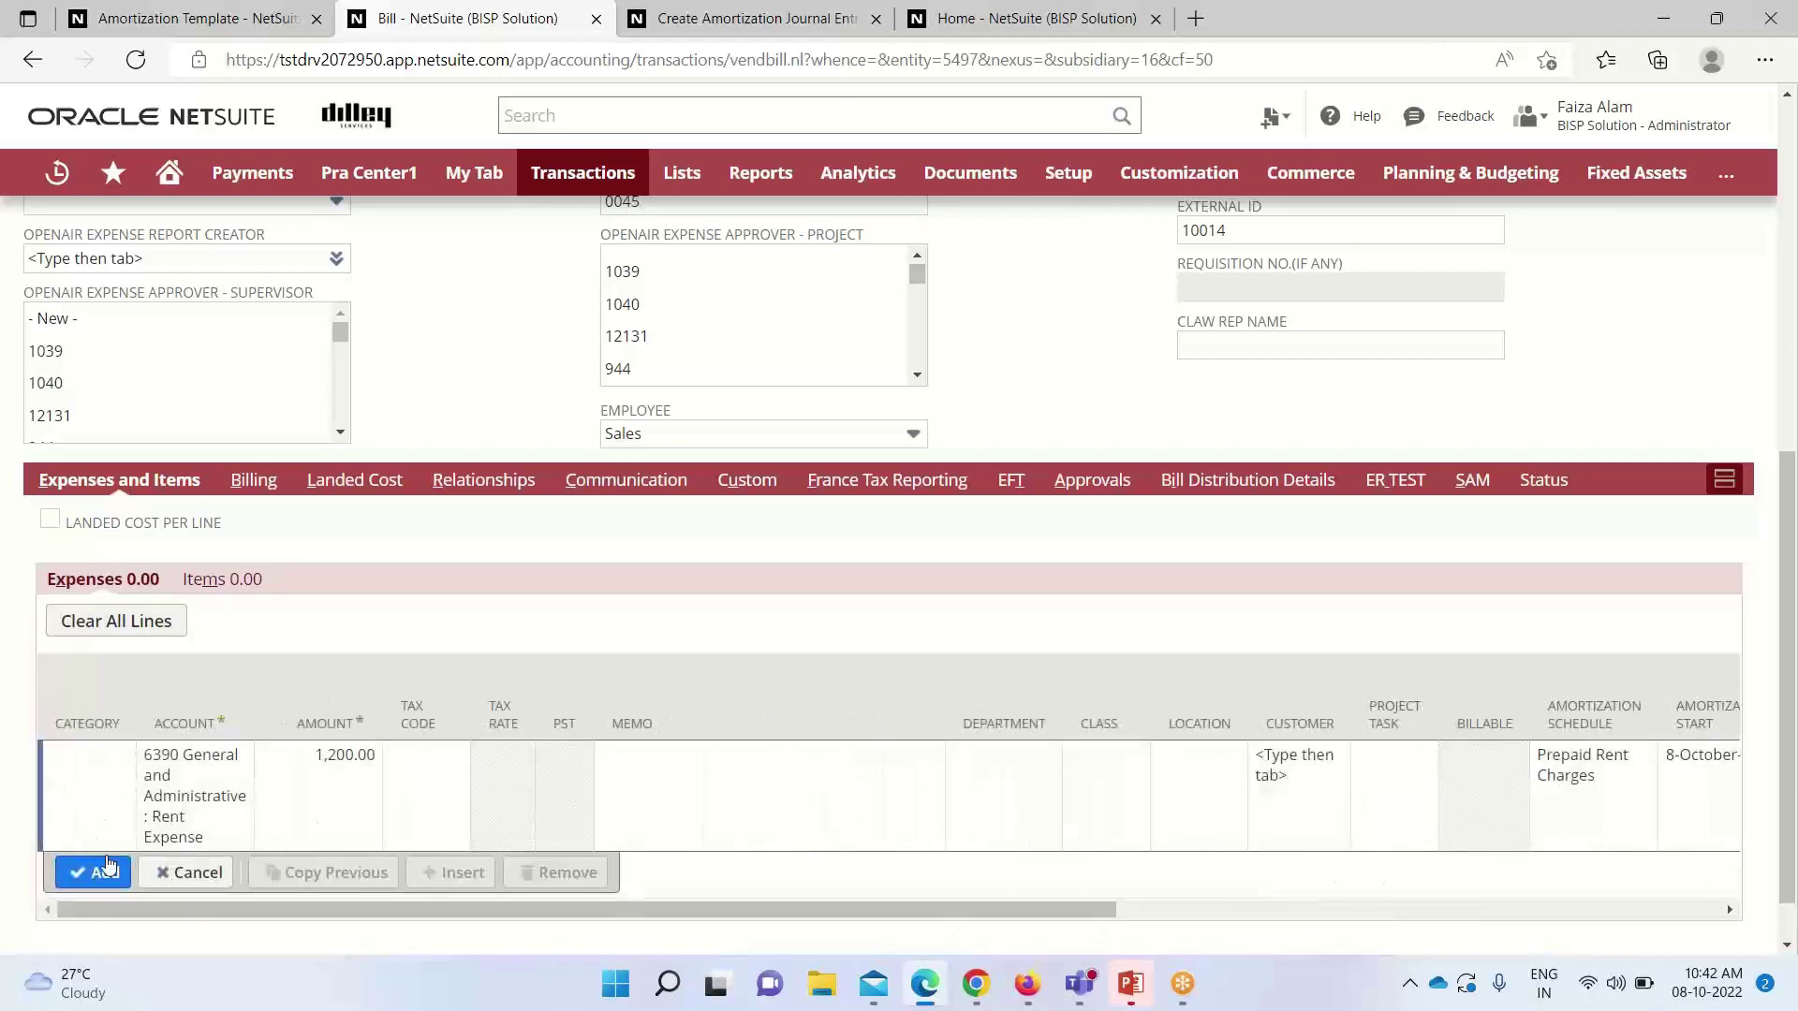
- Check the vendor bill's Custom and SAM fields and save the bill
click(747, 490)
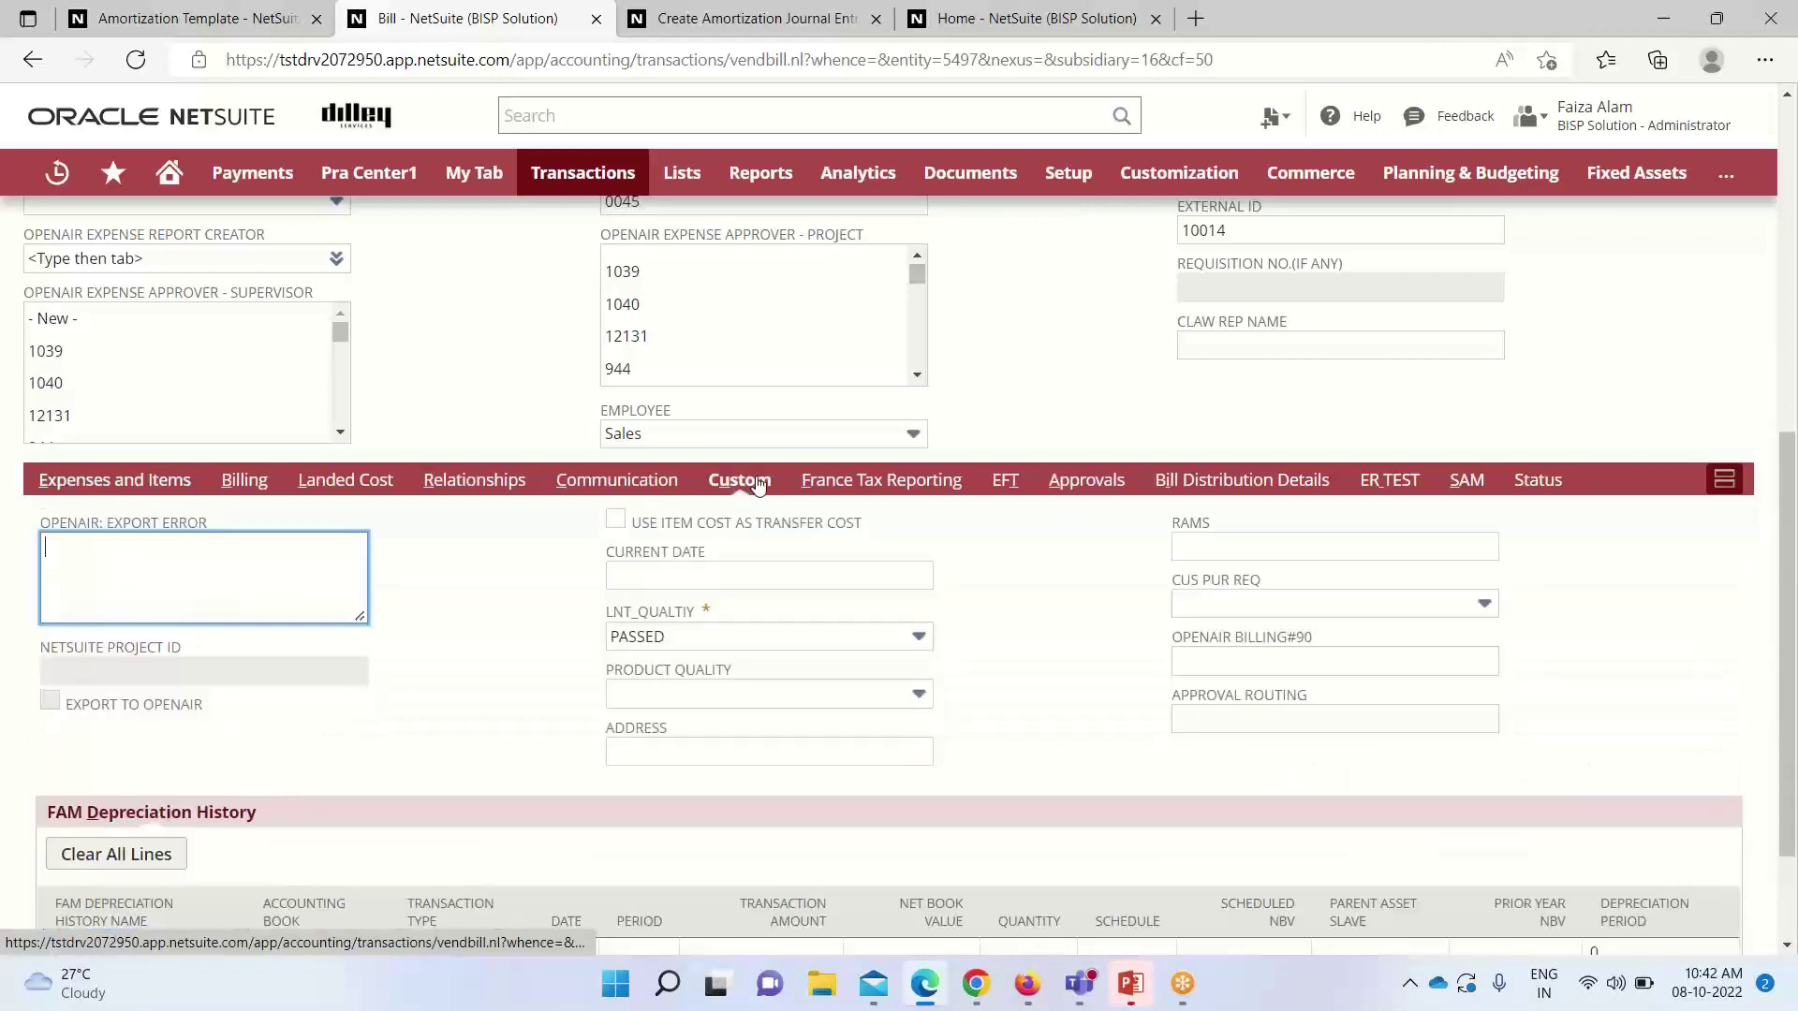
click(1453, 483)
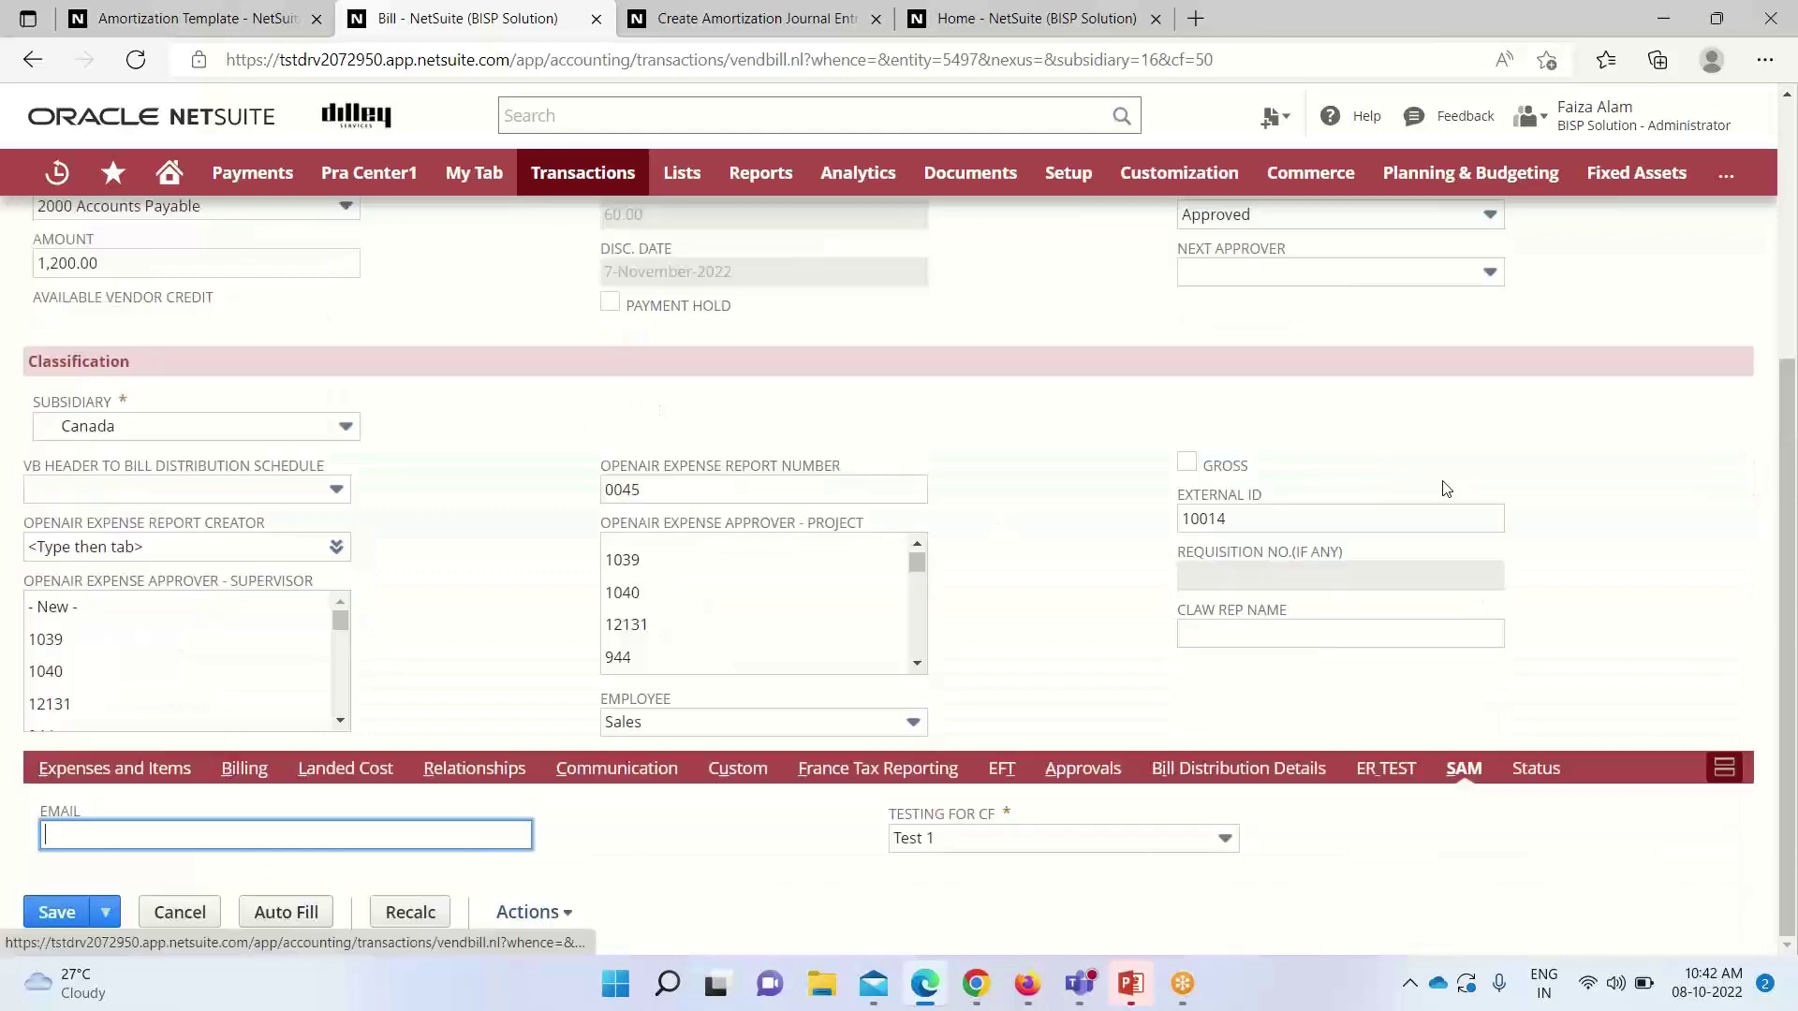
scroll(1170, 629, up, 5)
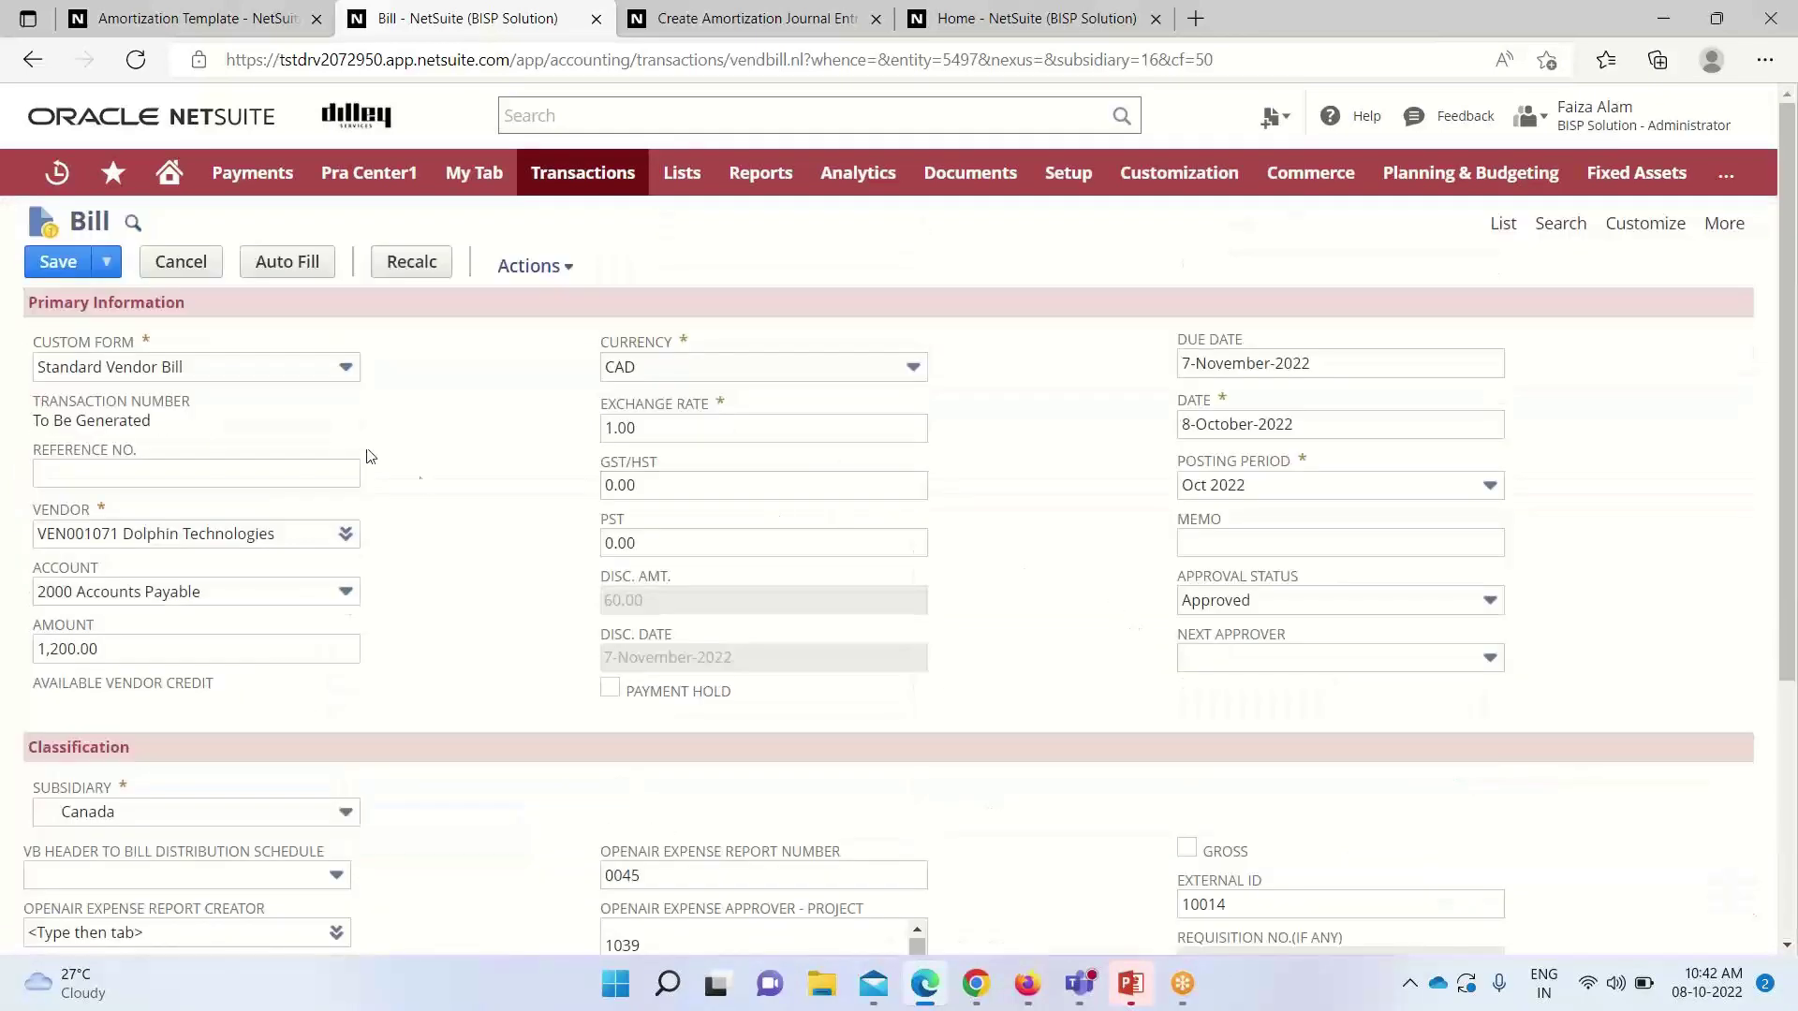
click(54, 270)
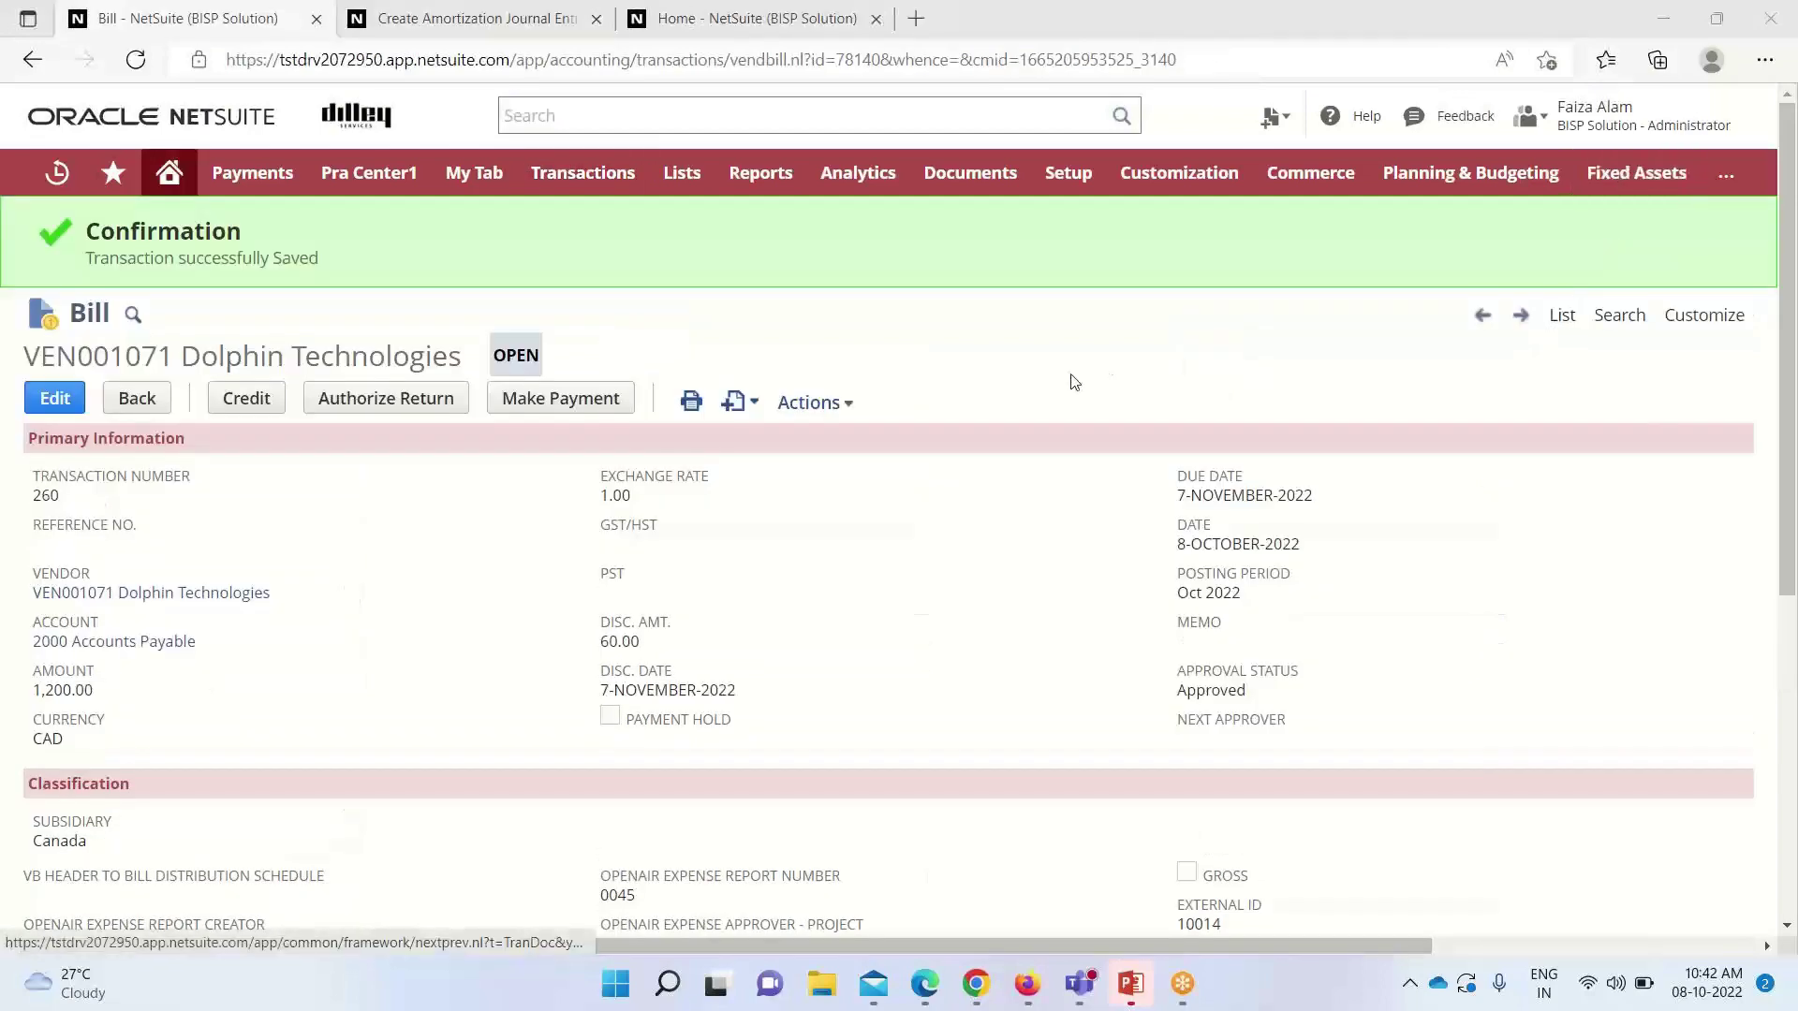
- Open the amortization schedule linked to the saved bill's rent expense line for viewing
scroll(1074, 384, down, 3)
scroll(1074, 384, down, 3)
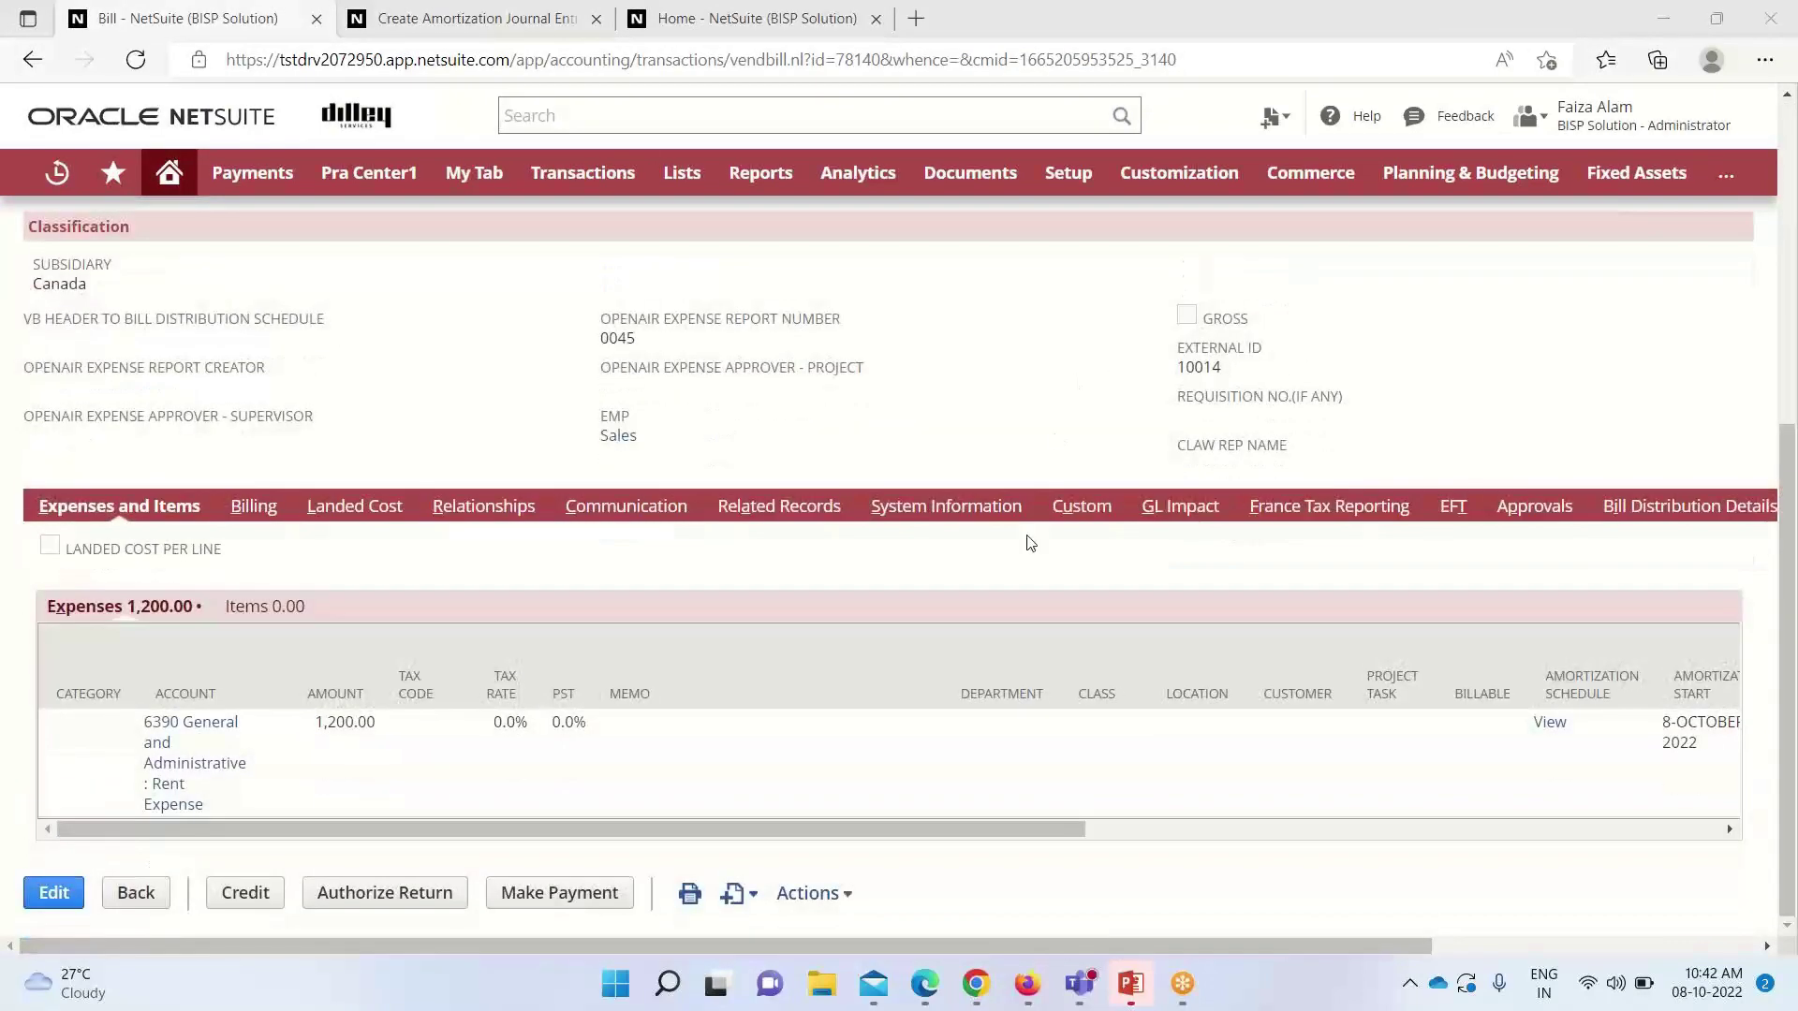
scroll(670, 566, up, 5)
scroll(568, 484, down, 5)
drag(555, 830, 884, 831)
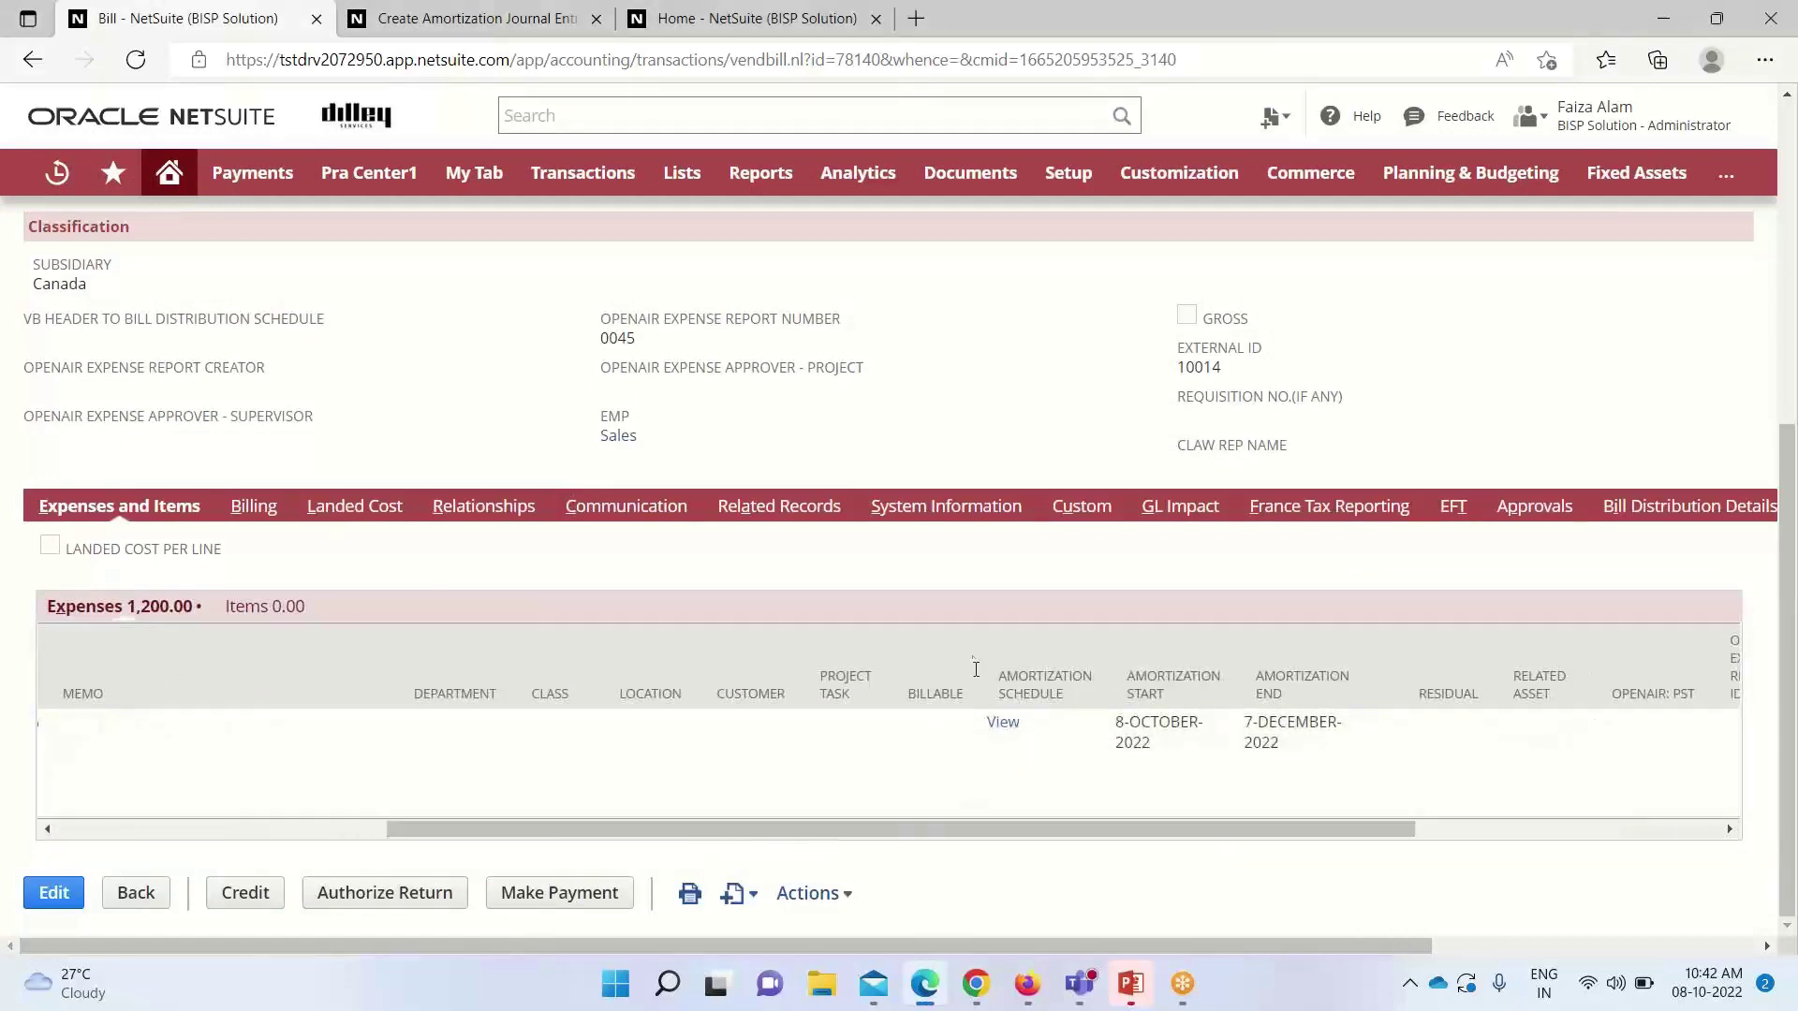
click(1002, 723)
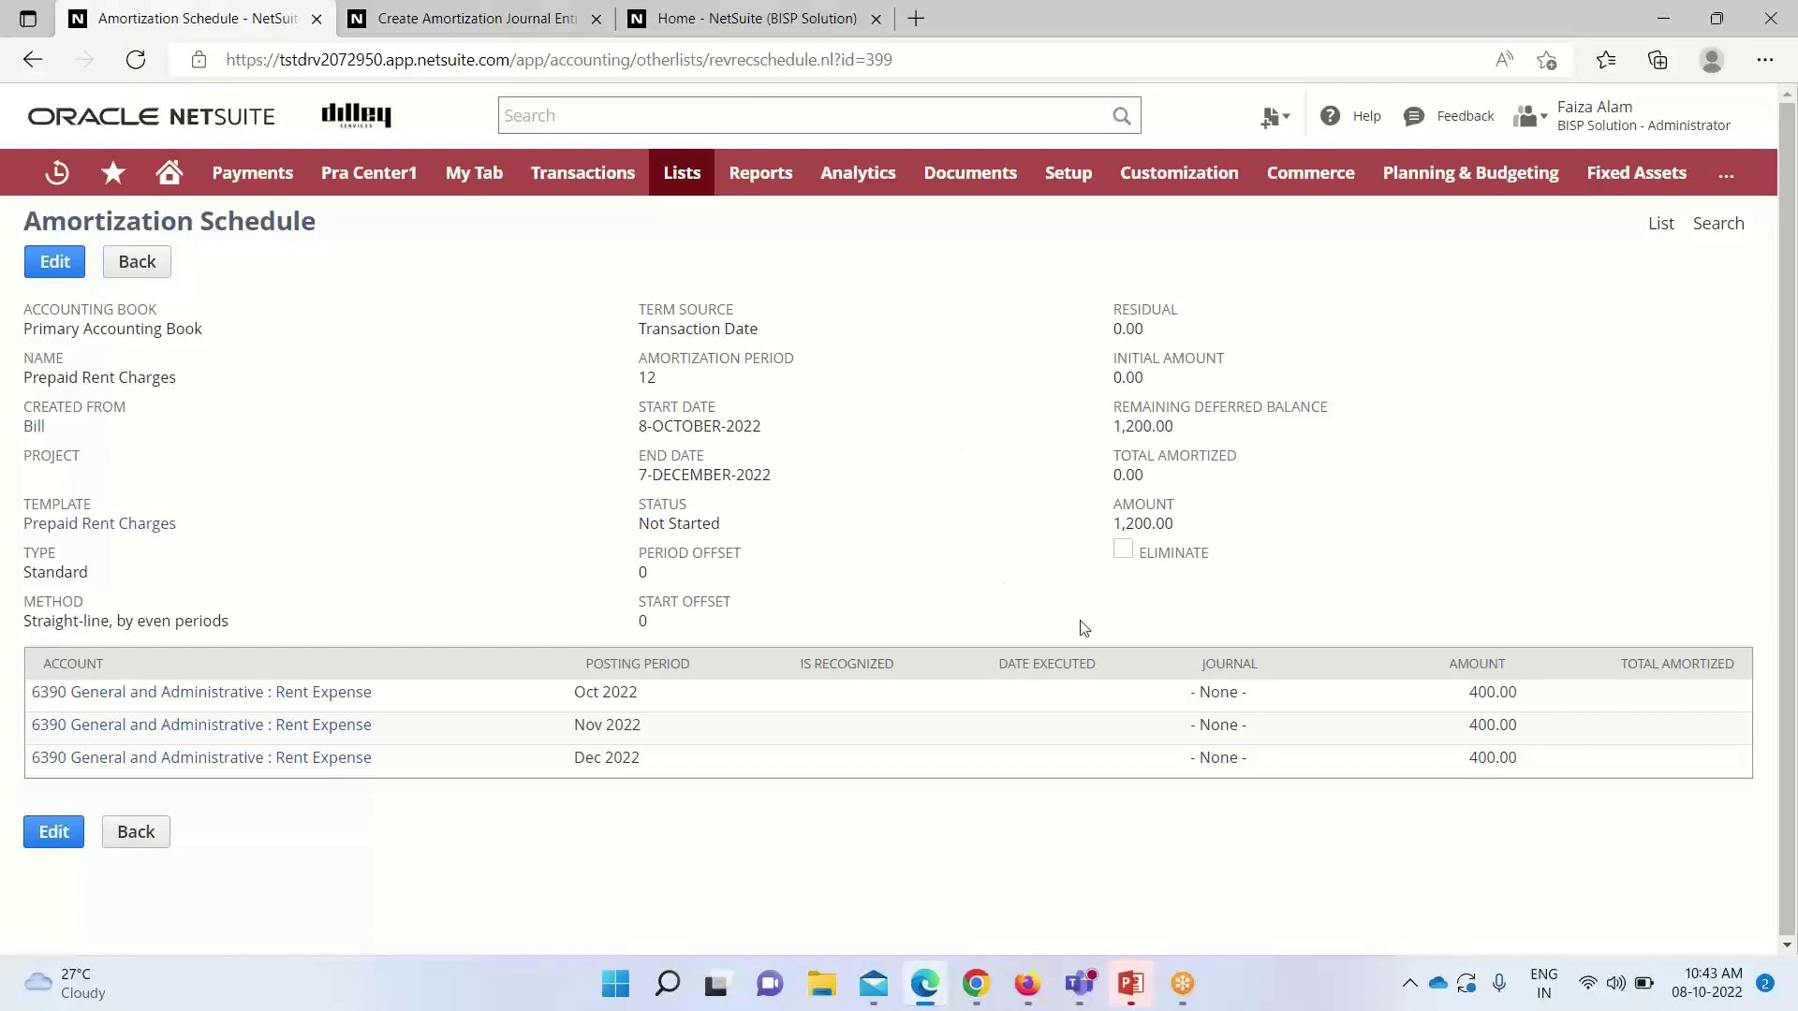
- Create the amortization journal entries for subsidiary Canada with posting period Nov 2022
mouse_move(578, 188)
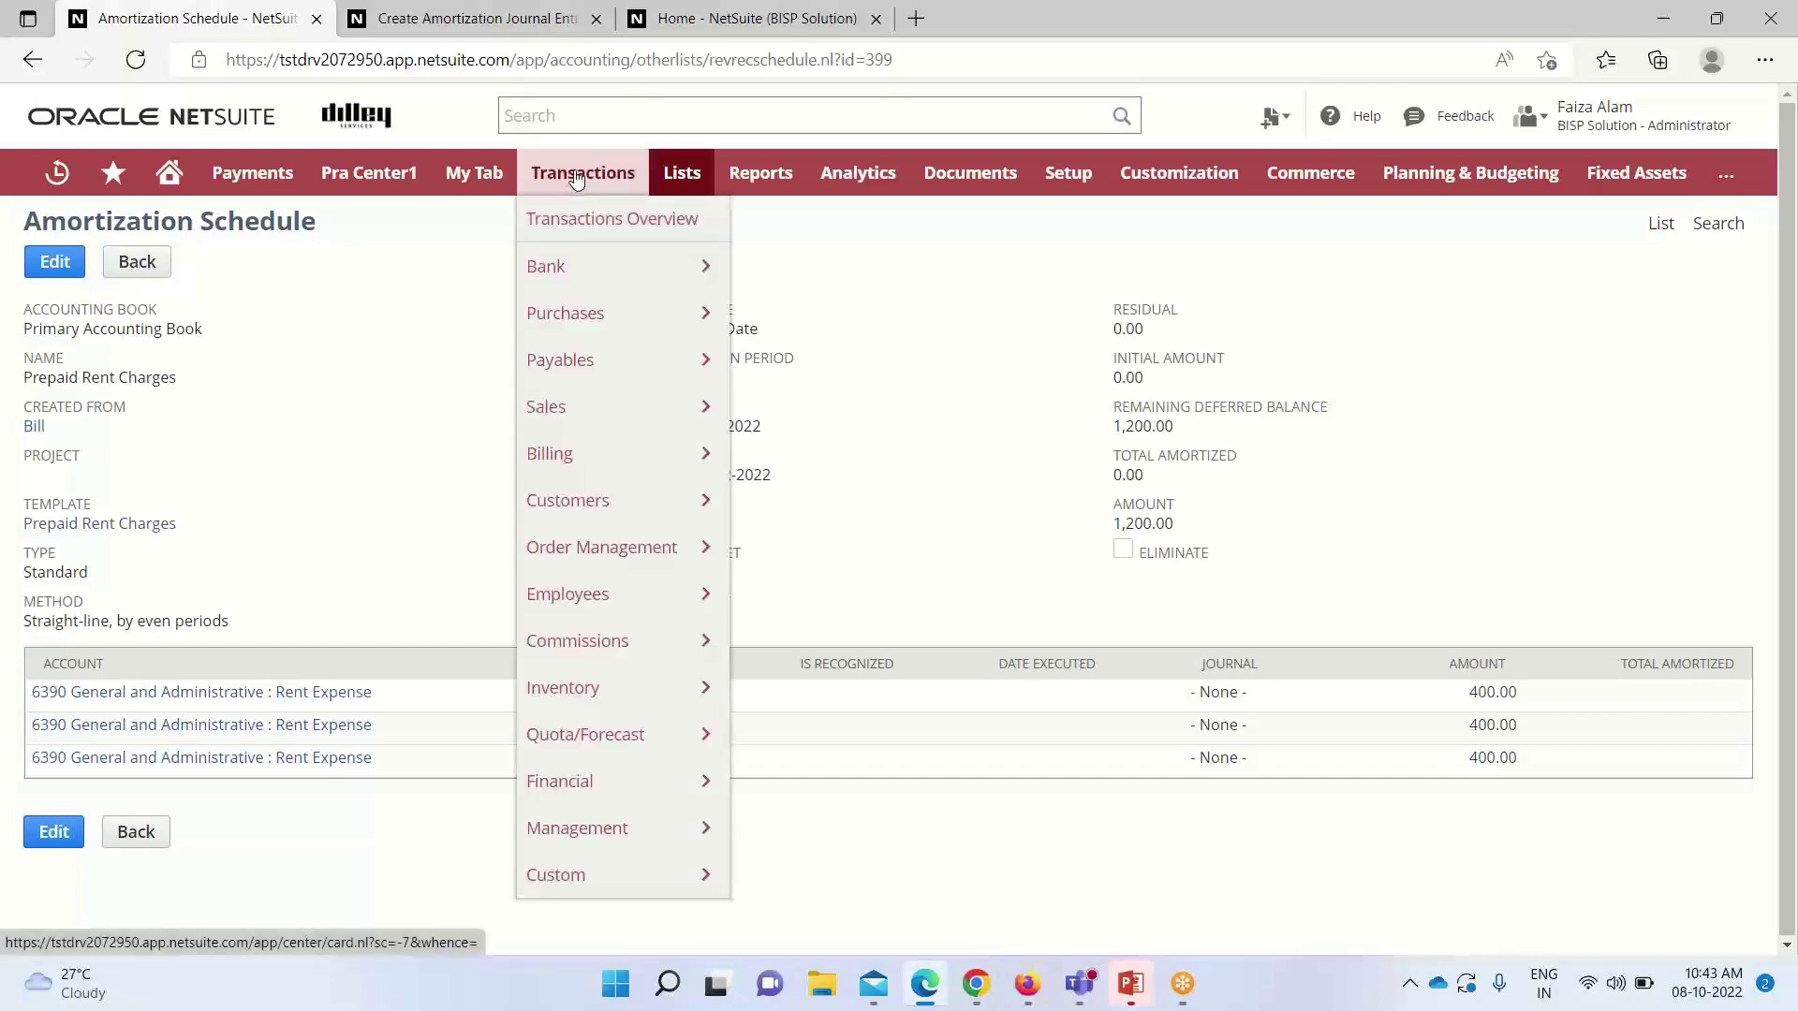
mouse_move(681, 794)
mouse_move(848, 824)
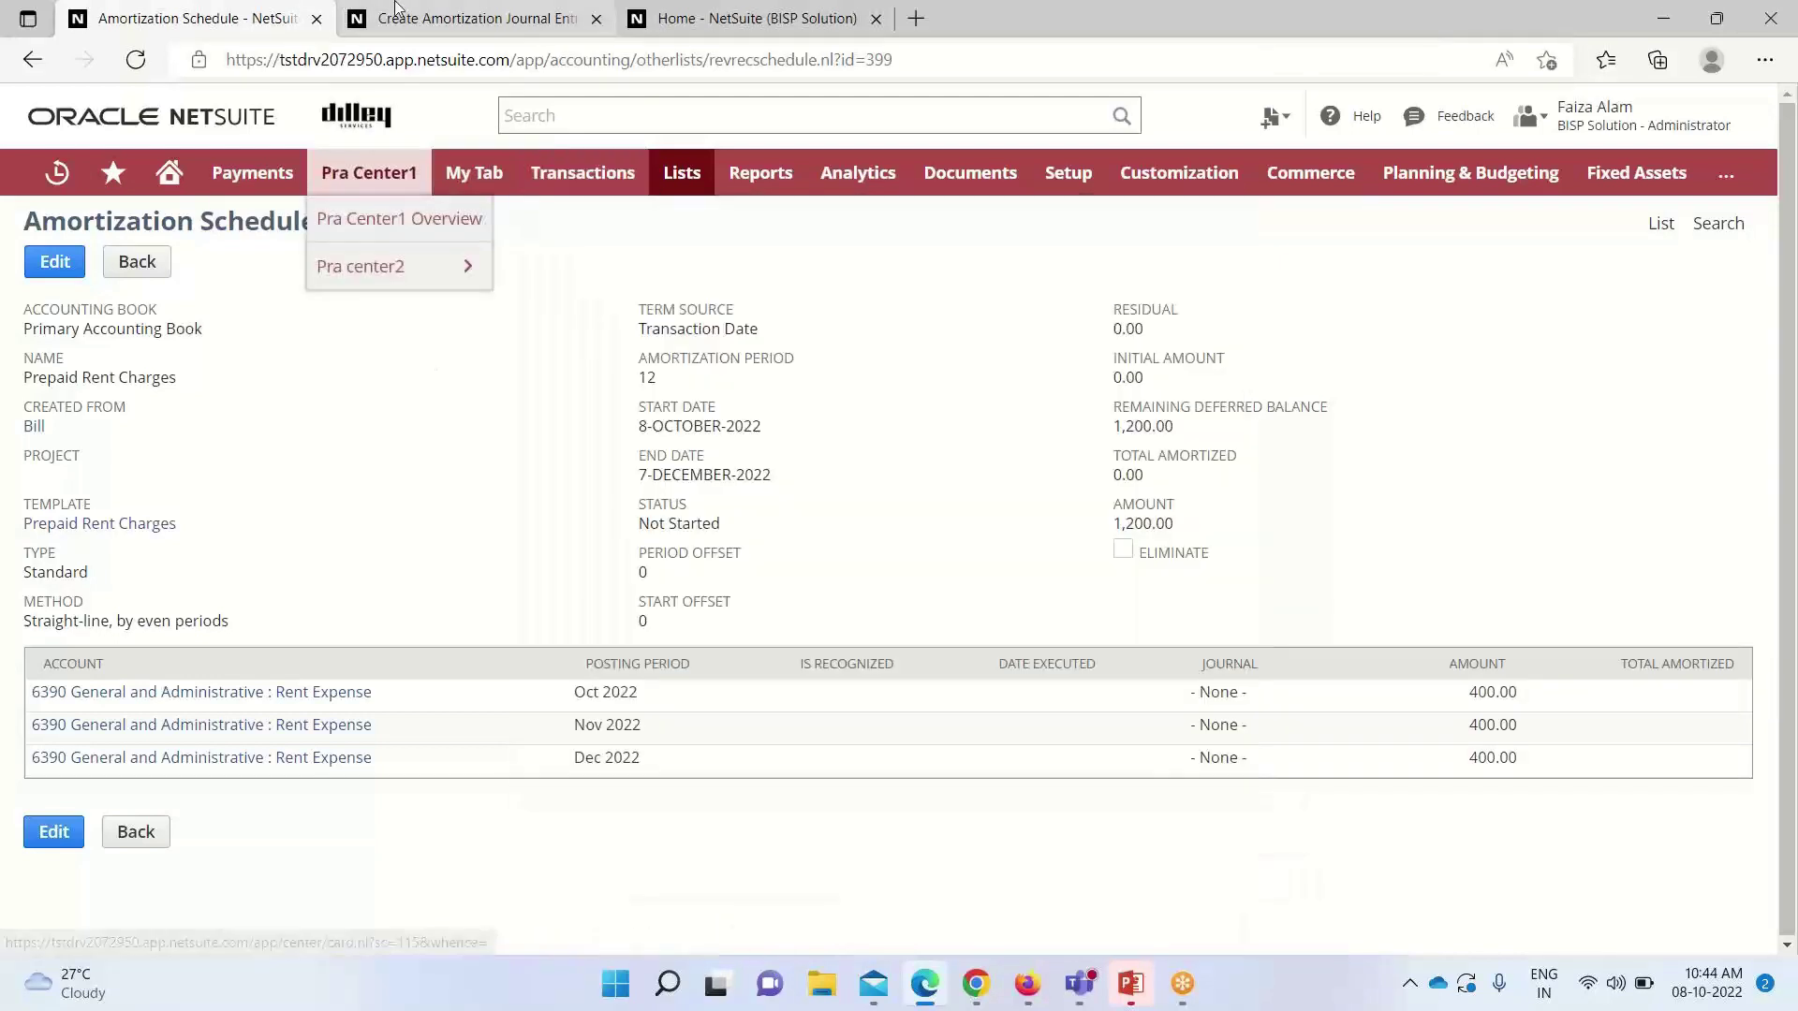
click(473, 18)
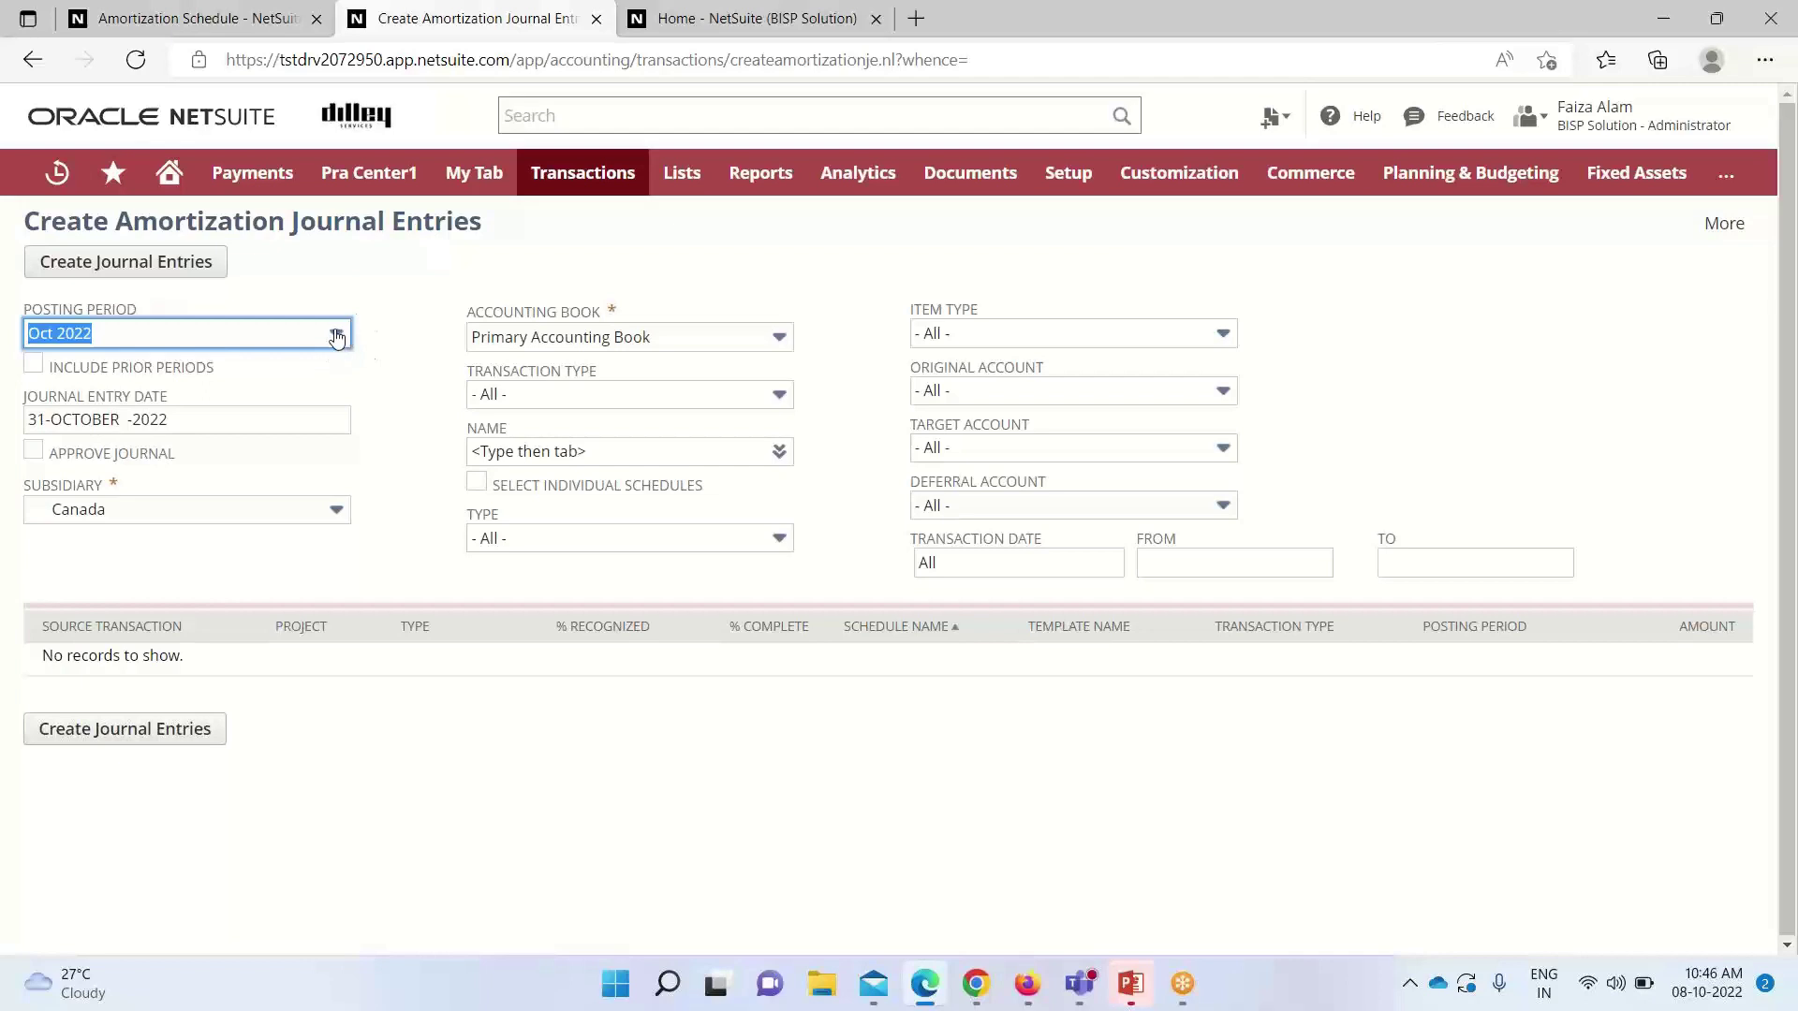
click(335, 334)
click(242, 395)
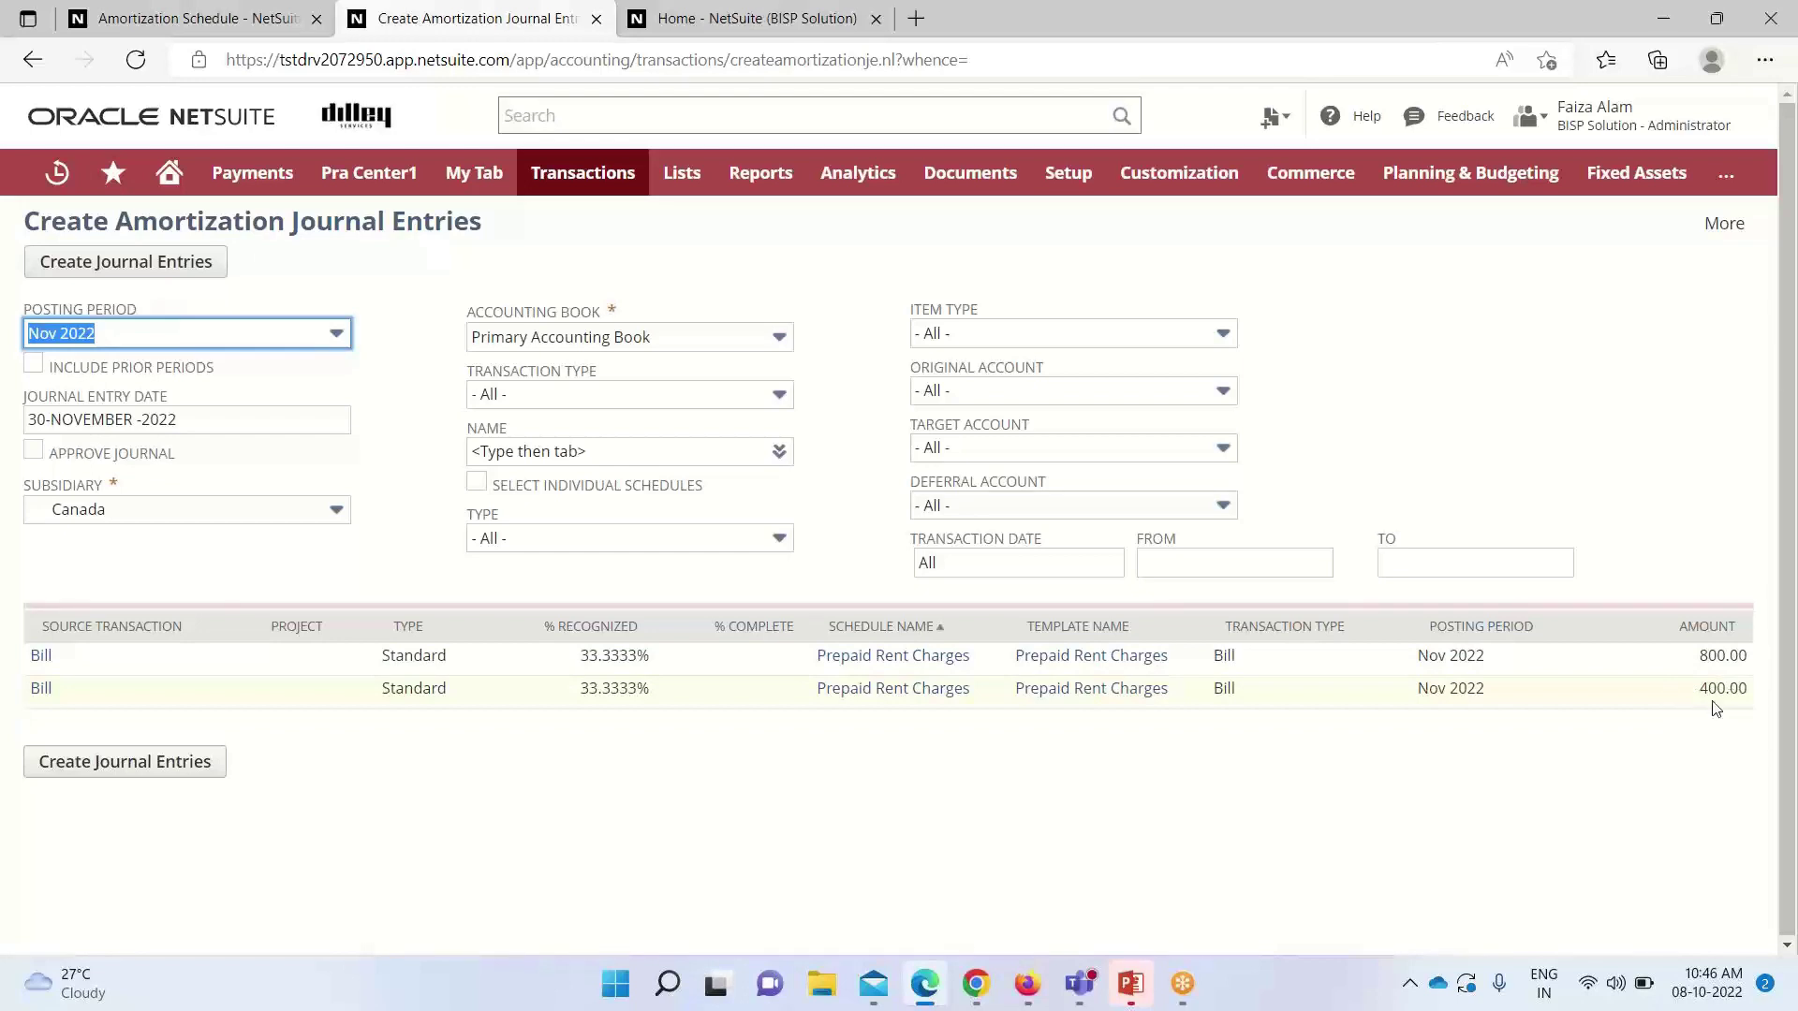
click(145, 261)
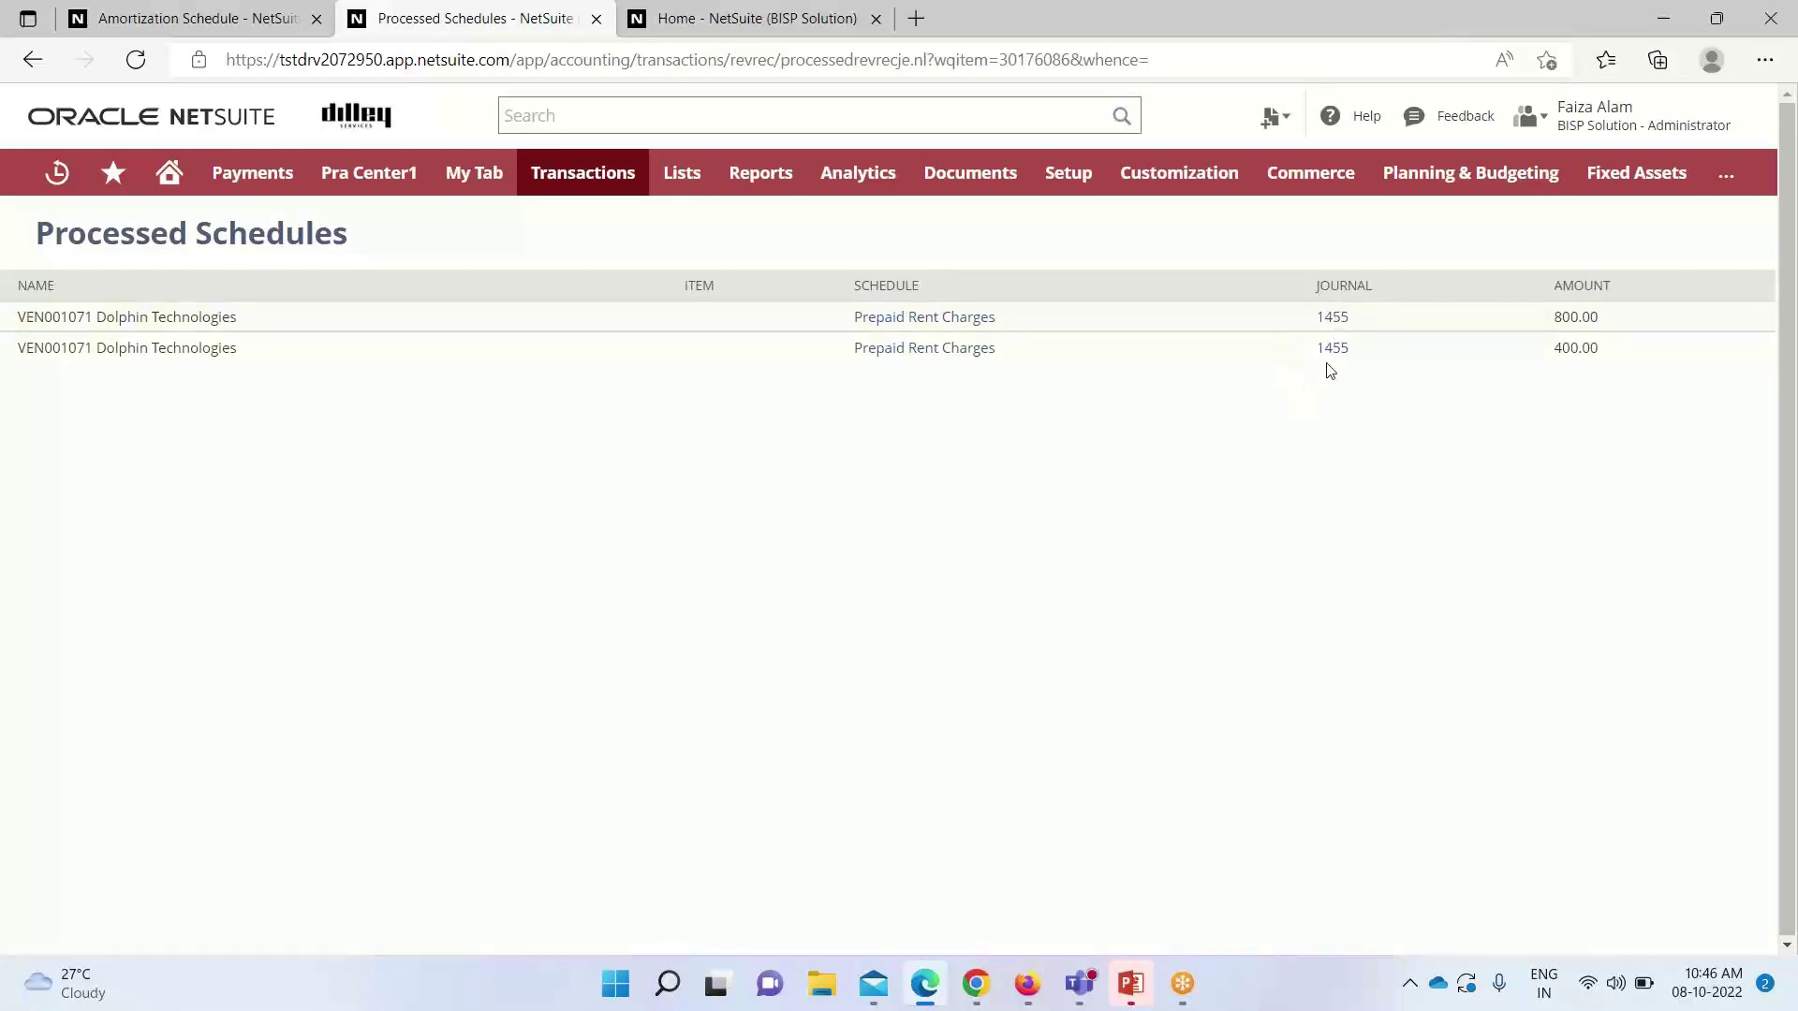
- Open the journal generated for the 800.00 Prepaid Rent Charges schedule, review its debit and credit lines, and approve it
click(1331, 323)
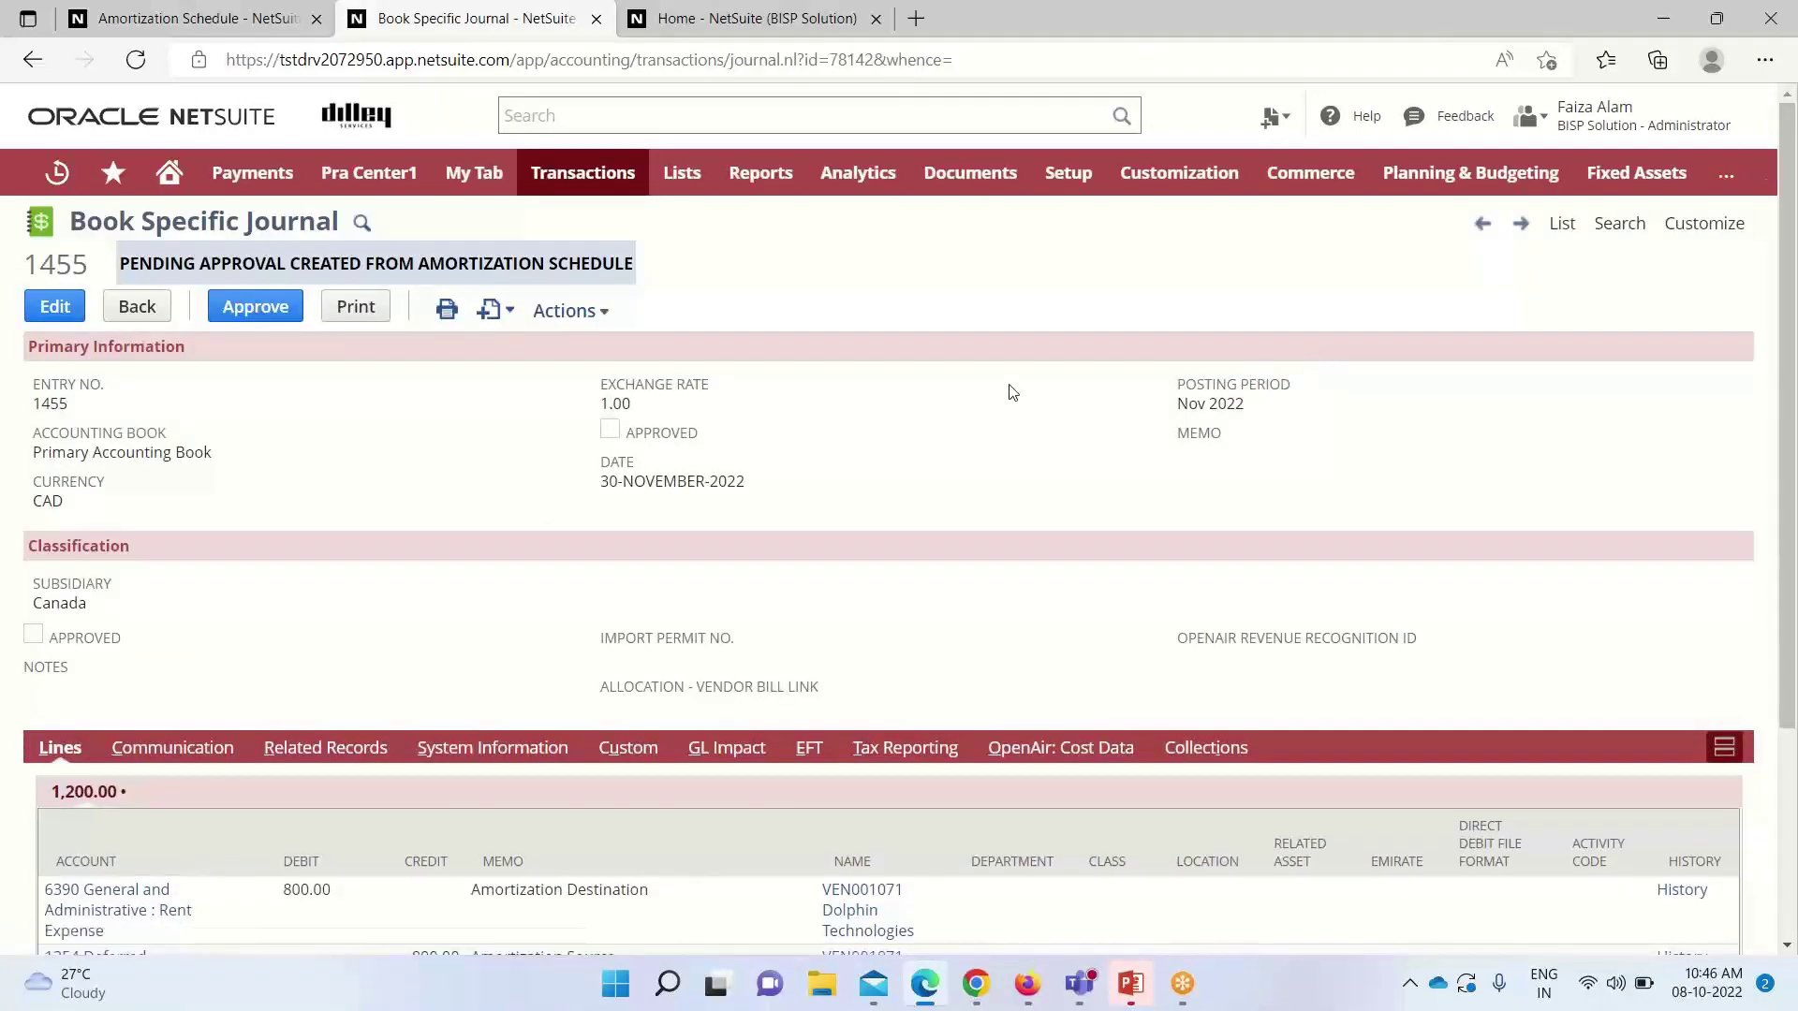
scroll(1012, 393, down, 3)
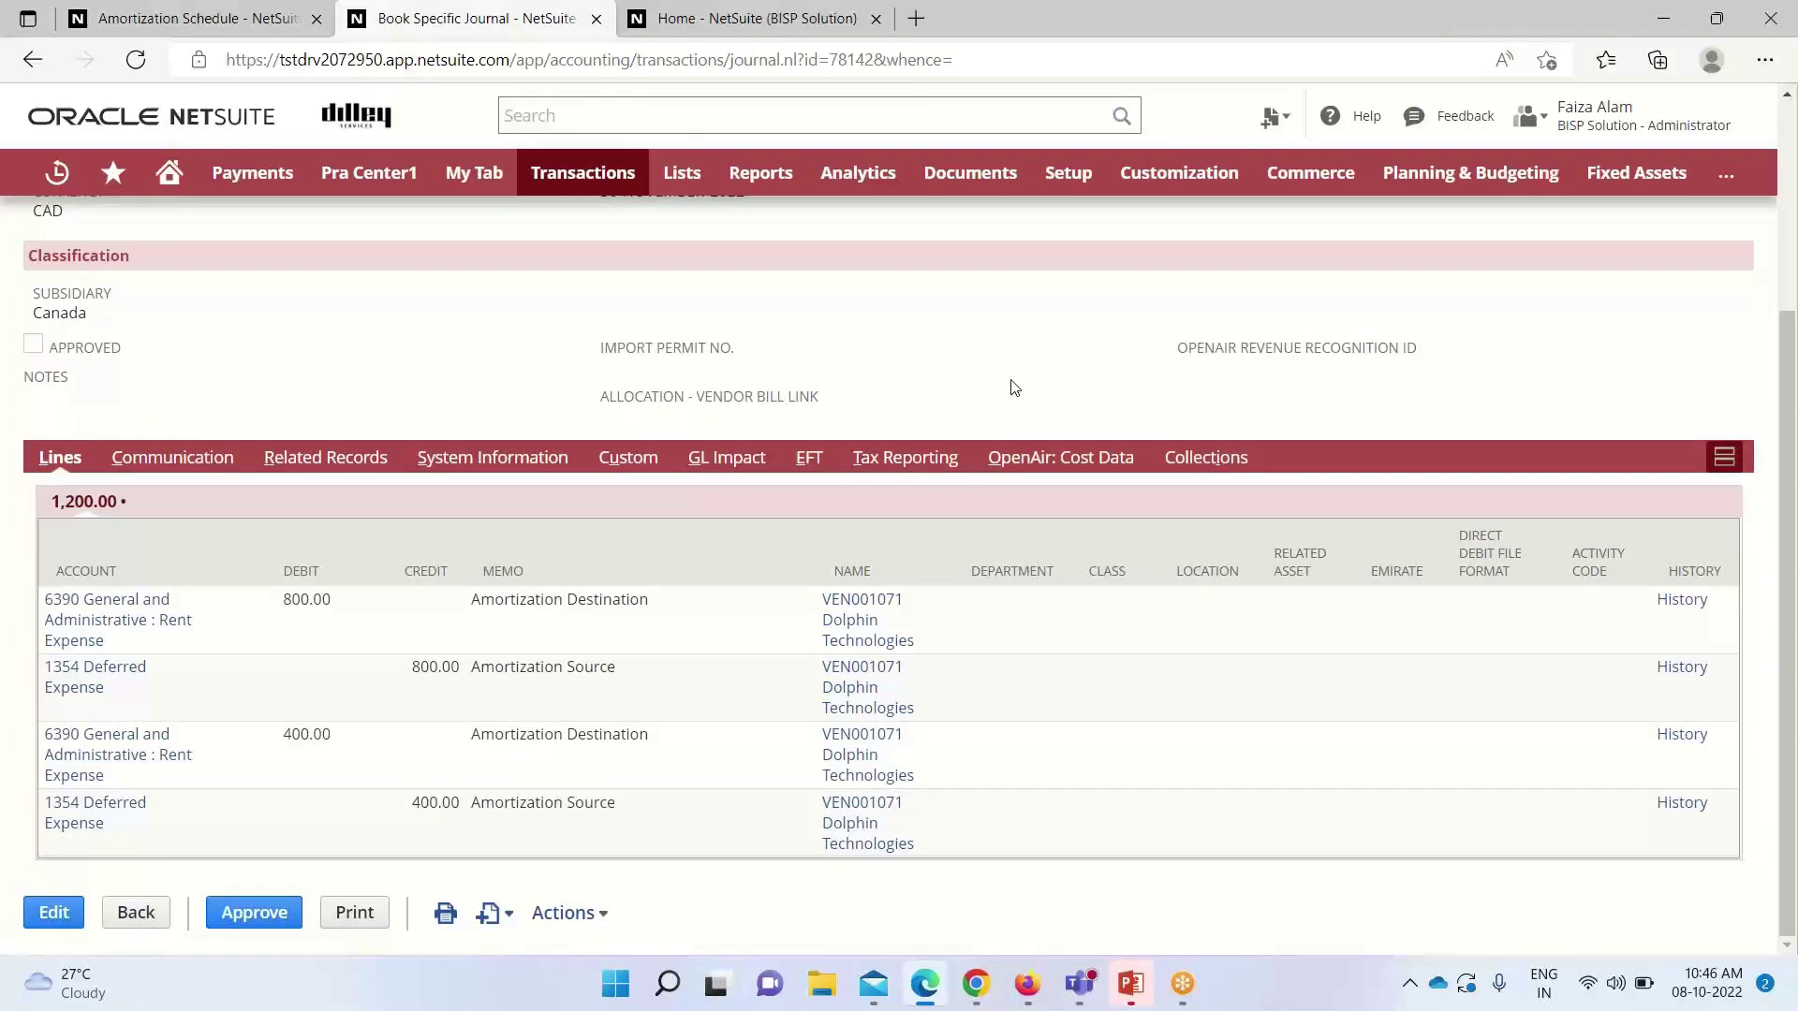
scroll(1011, 382, up, 1)
scroll(1010, 379, down, 1)
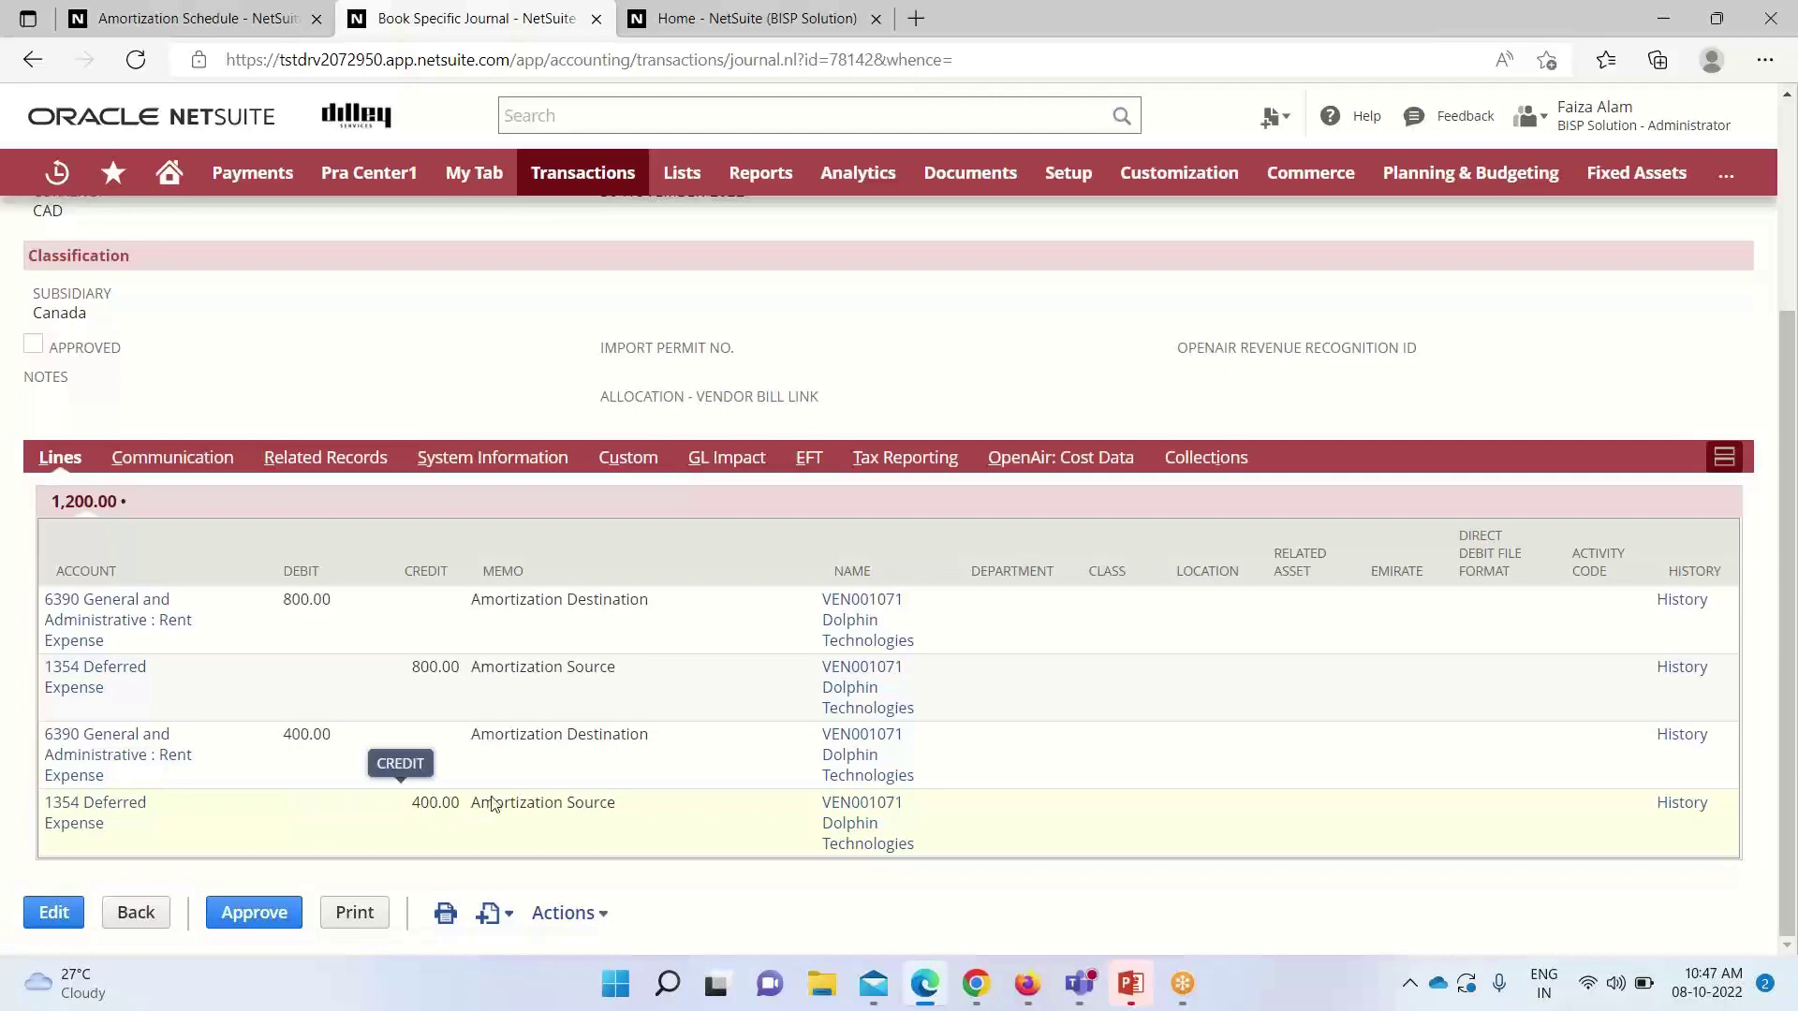
scroll(616, 740, up, 3)
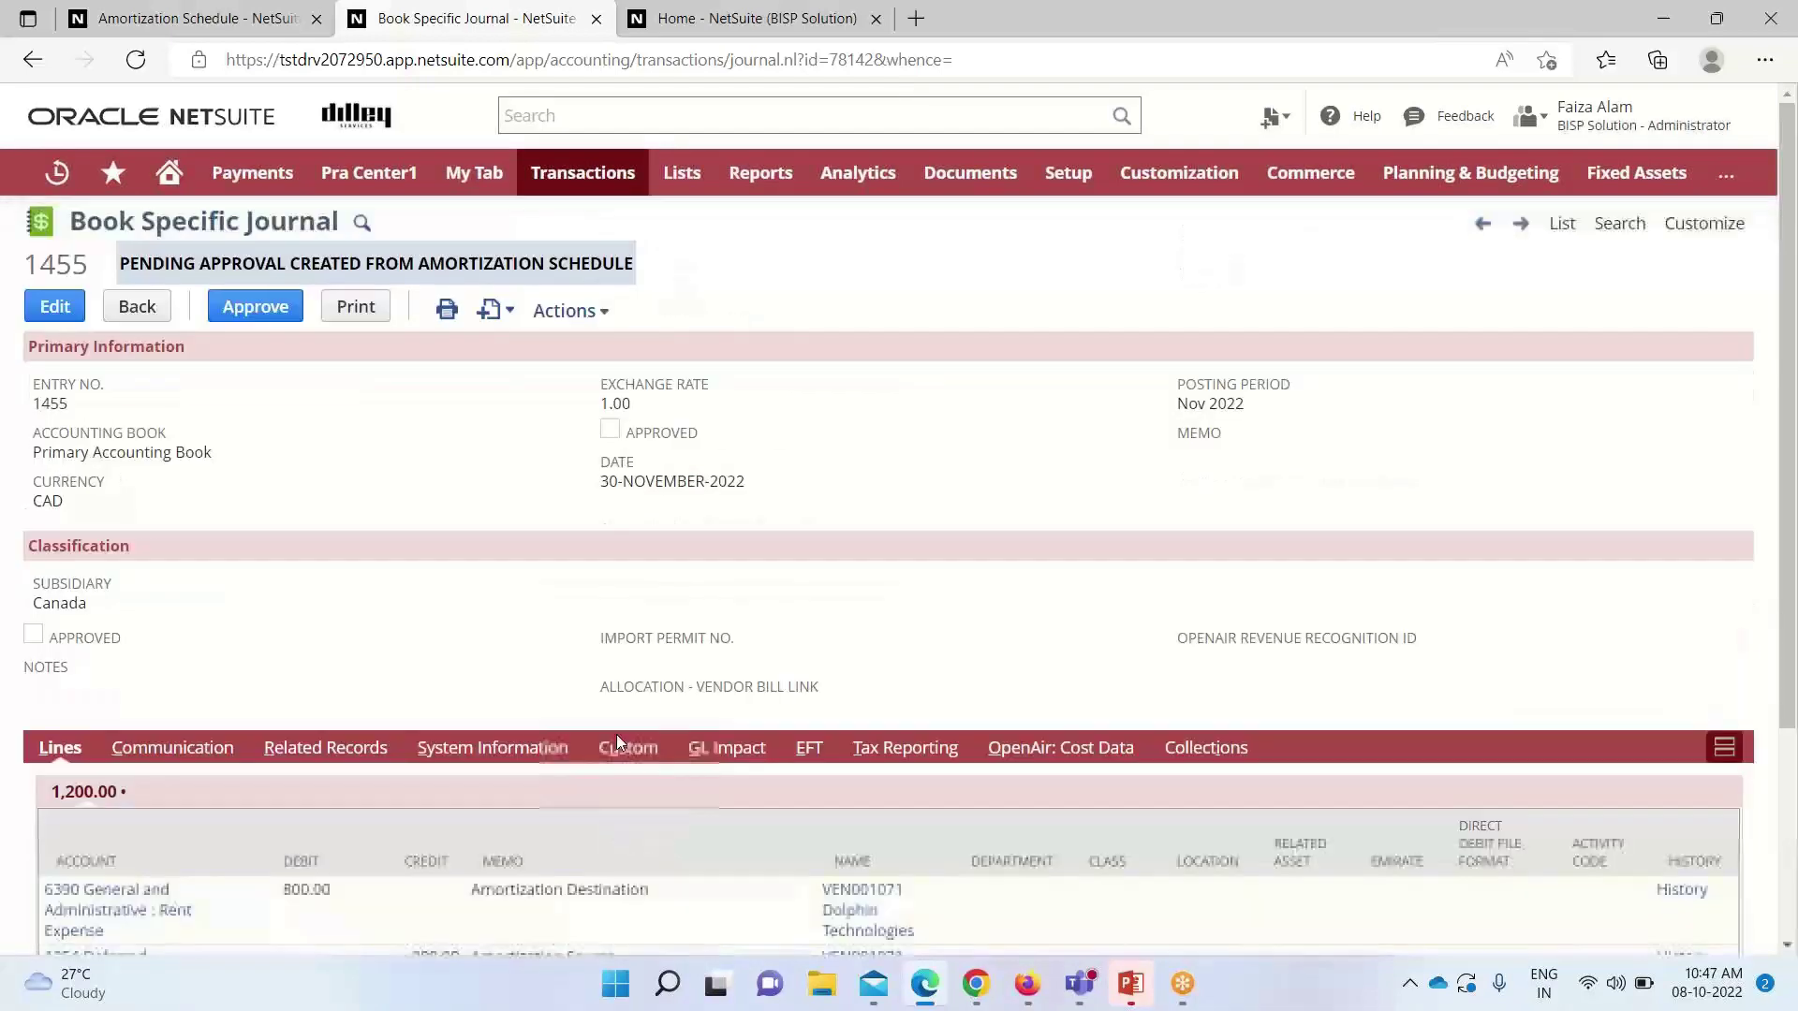
click(237, 325)
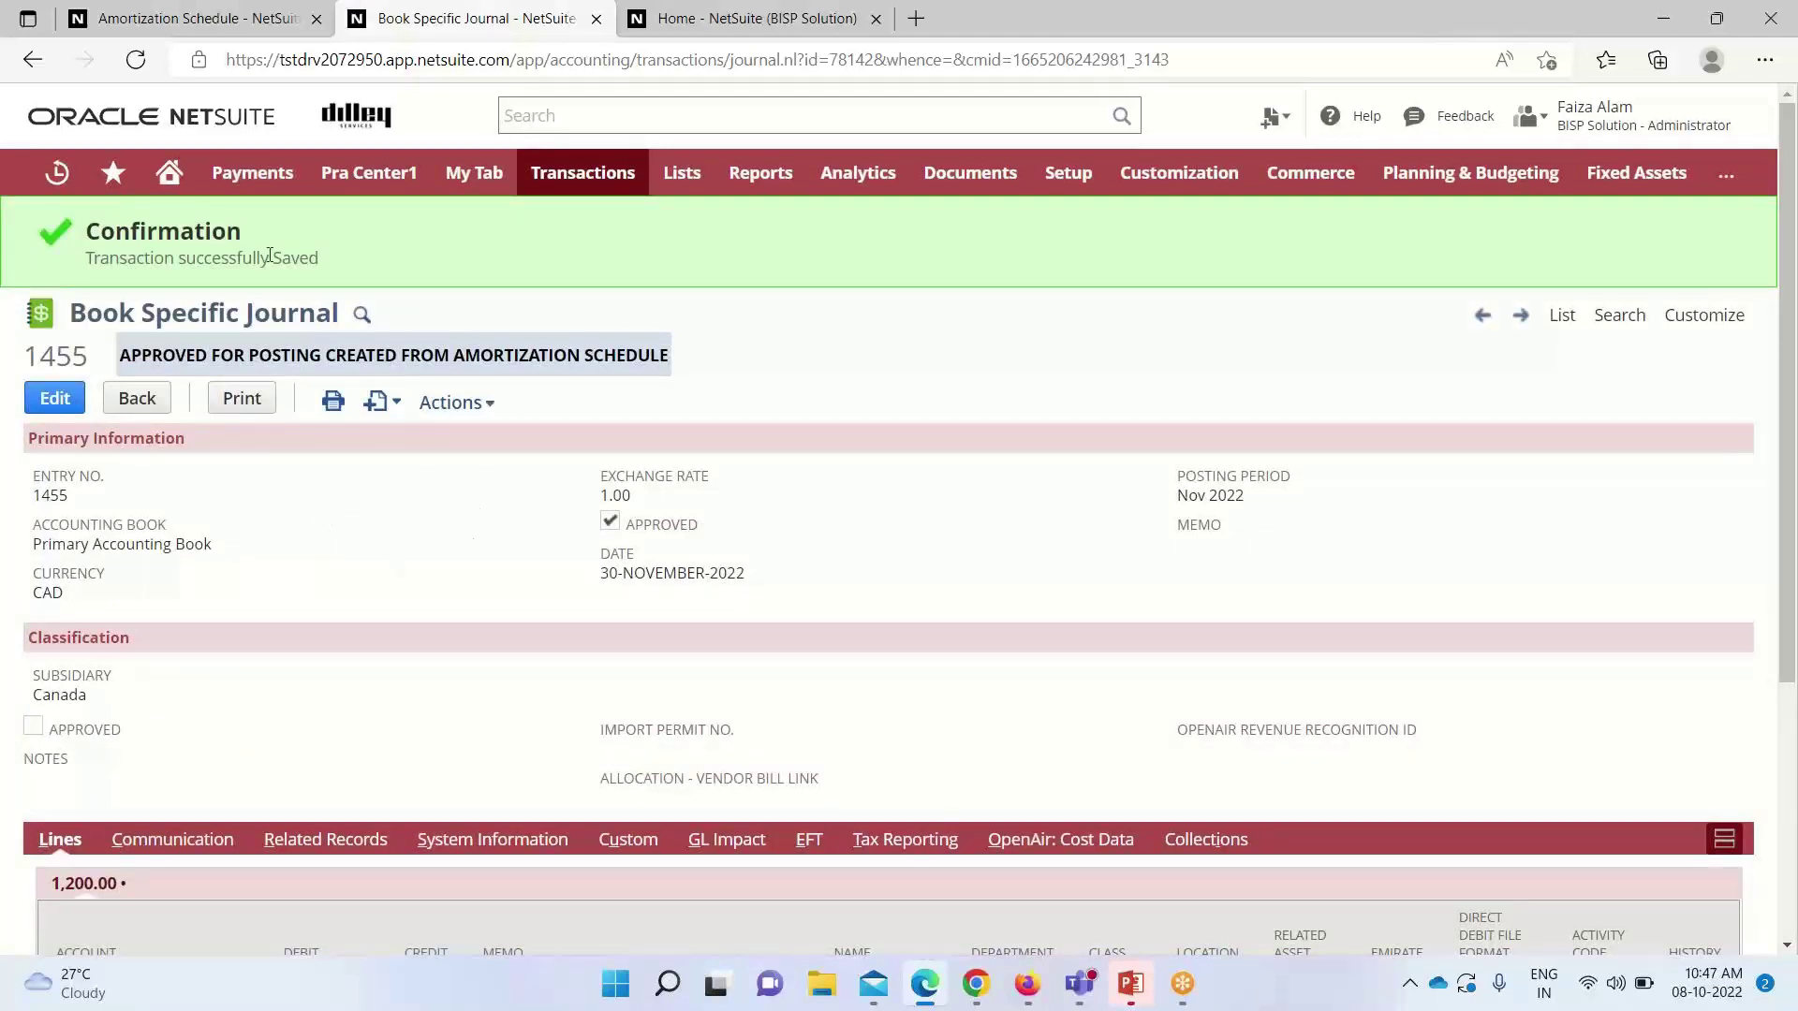
- Return to the Prepaid Rent Charges amortization schedule and reload it to check its updated journal and recognition details
click(212, 26)
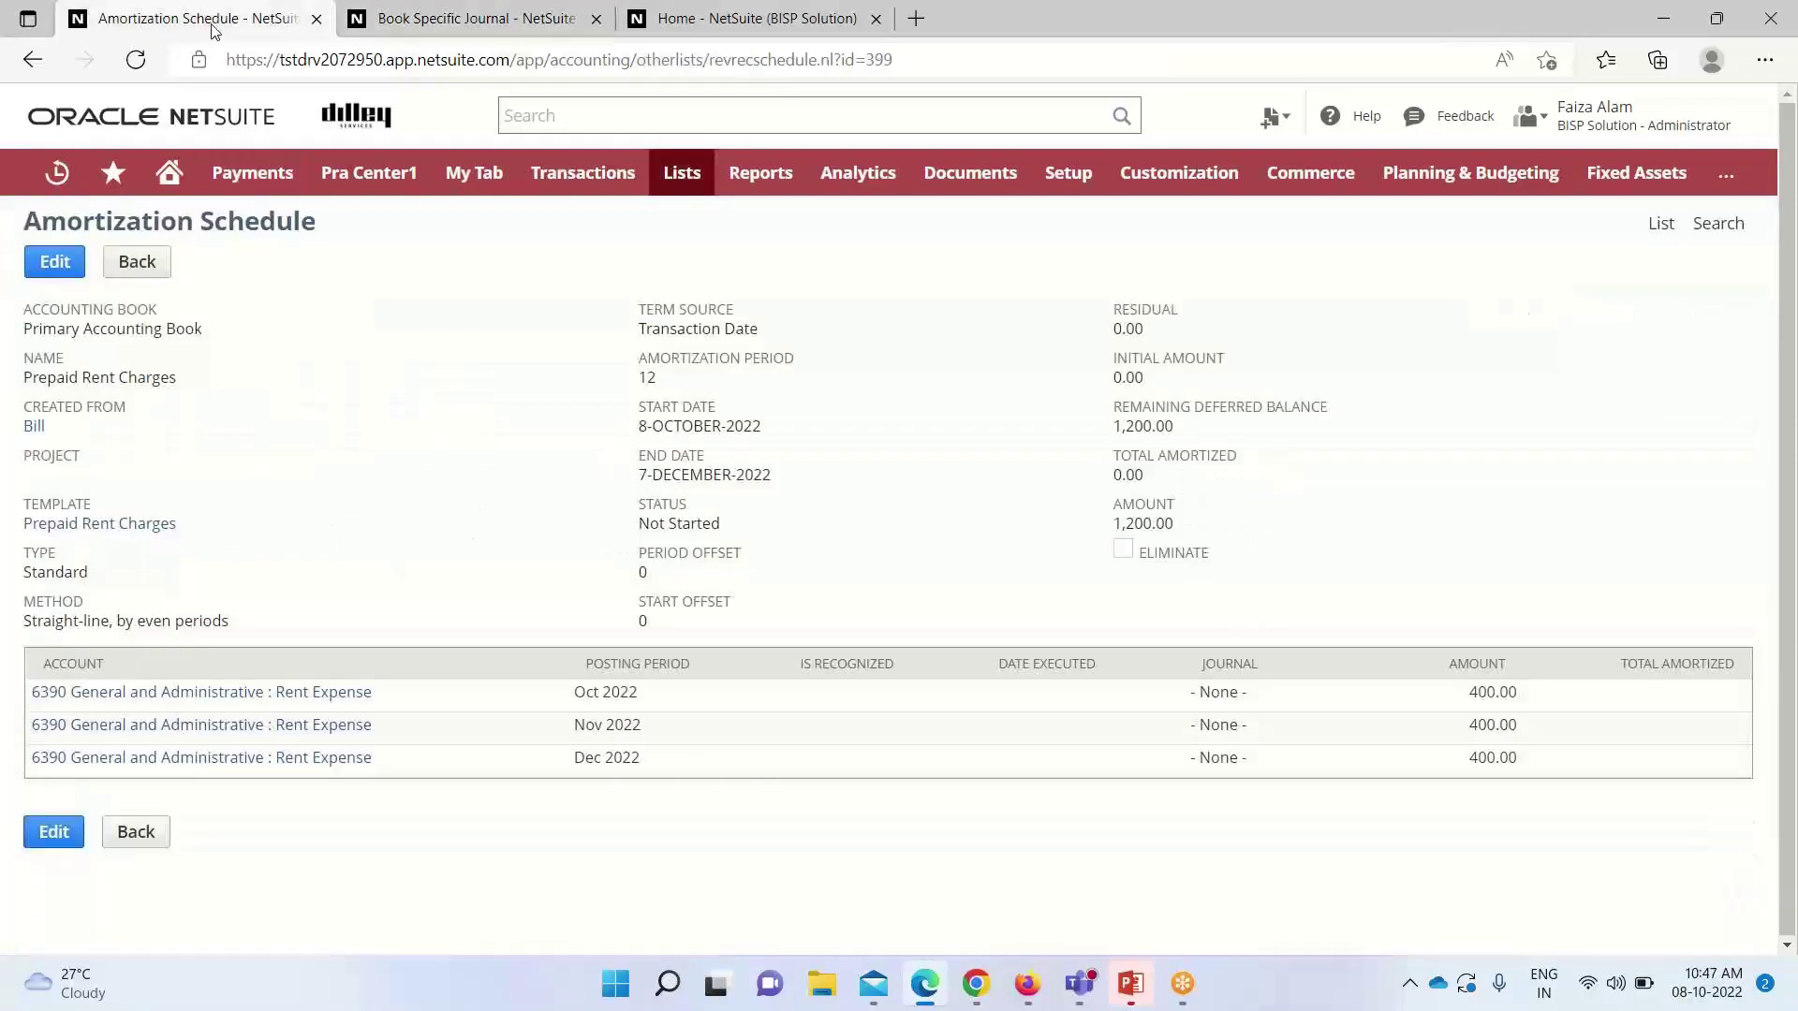
click(136, 59)
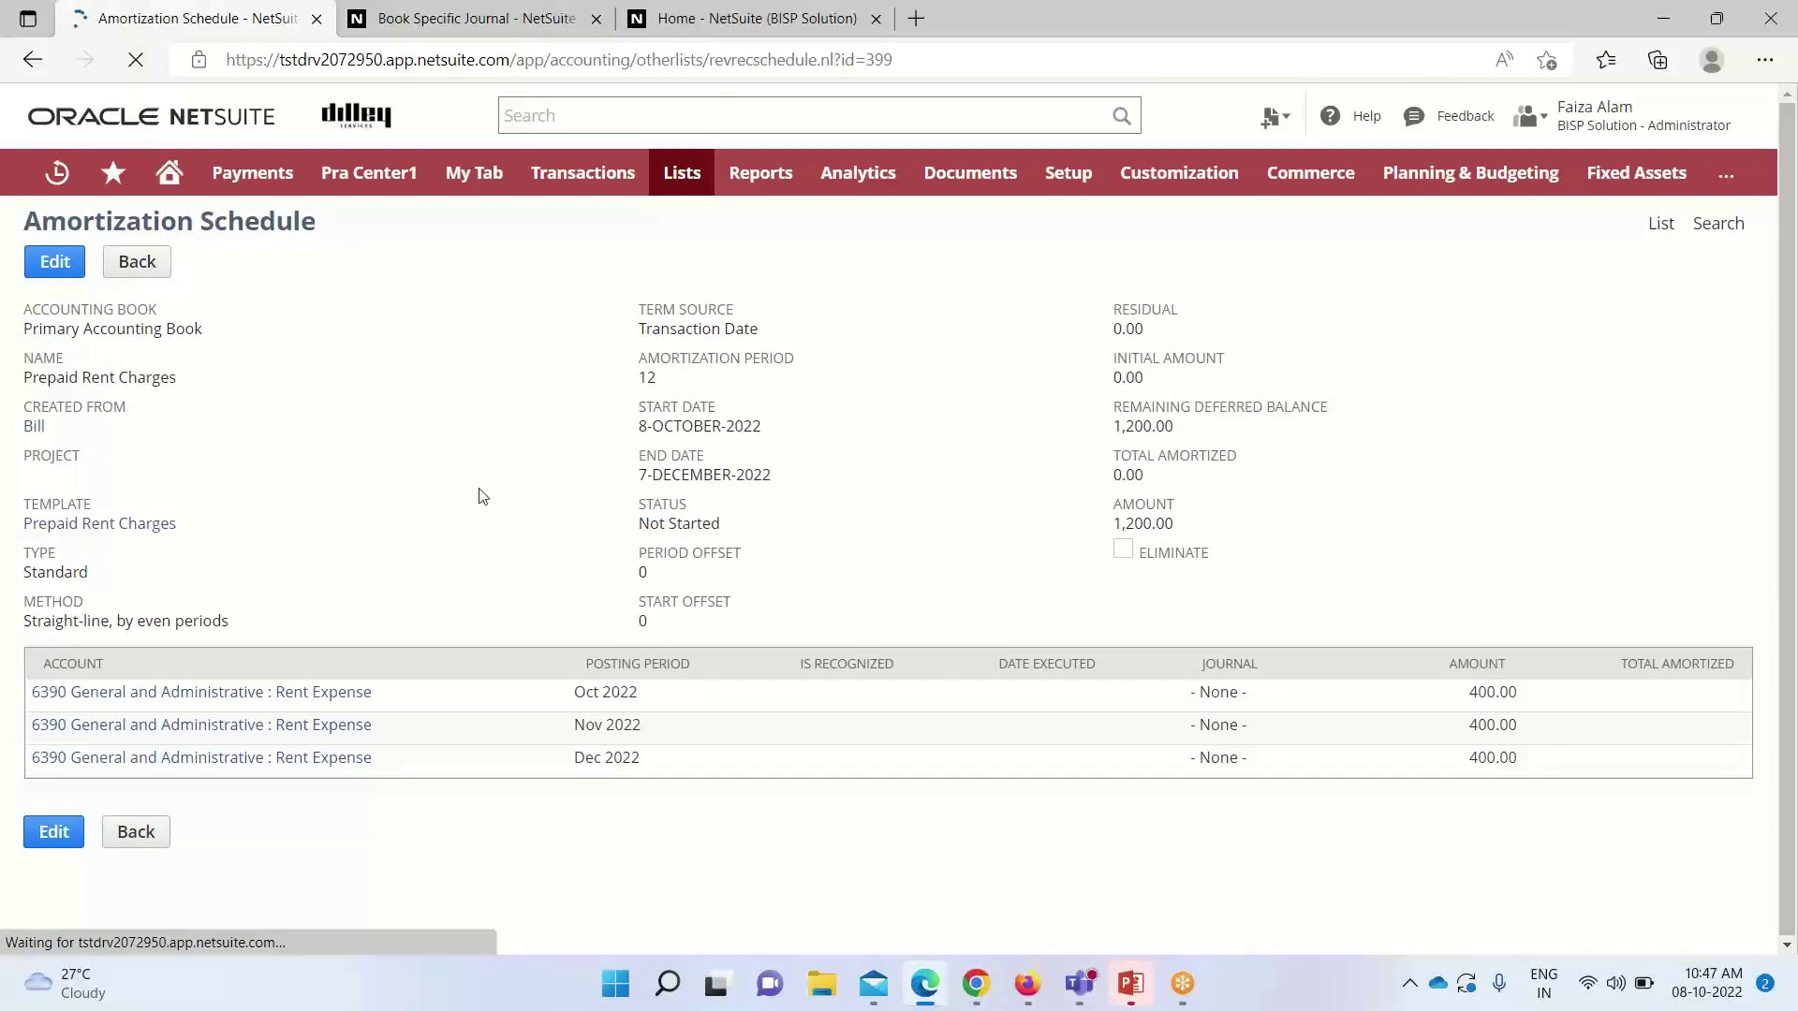